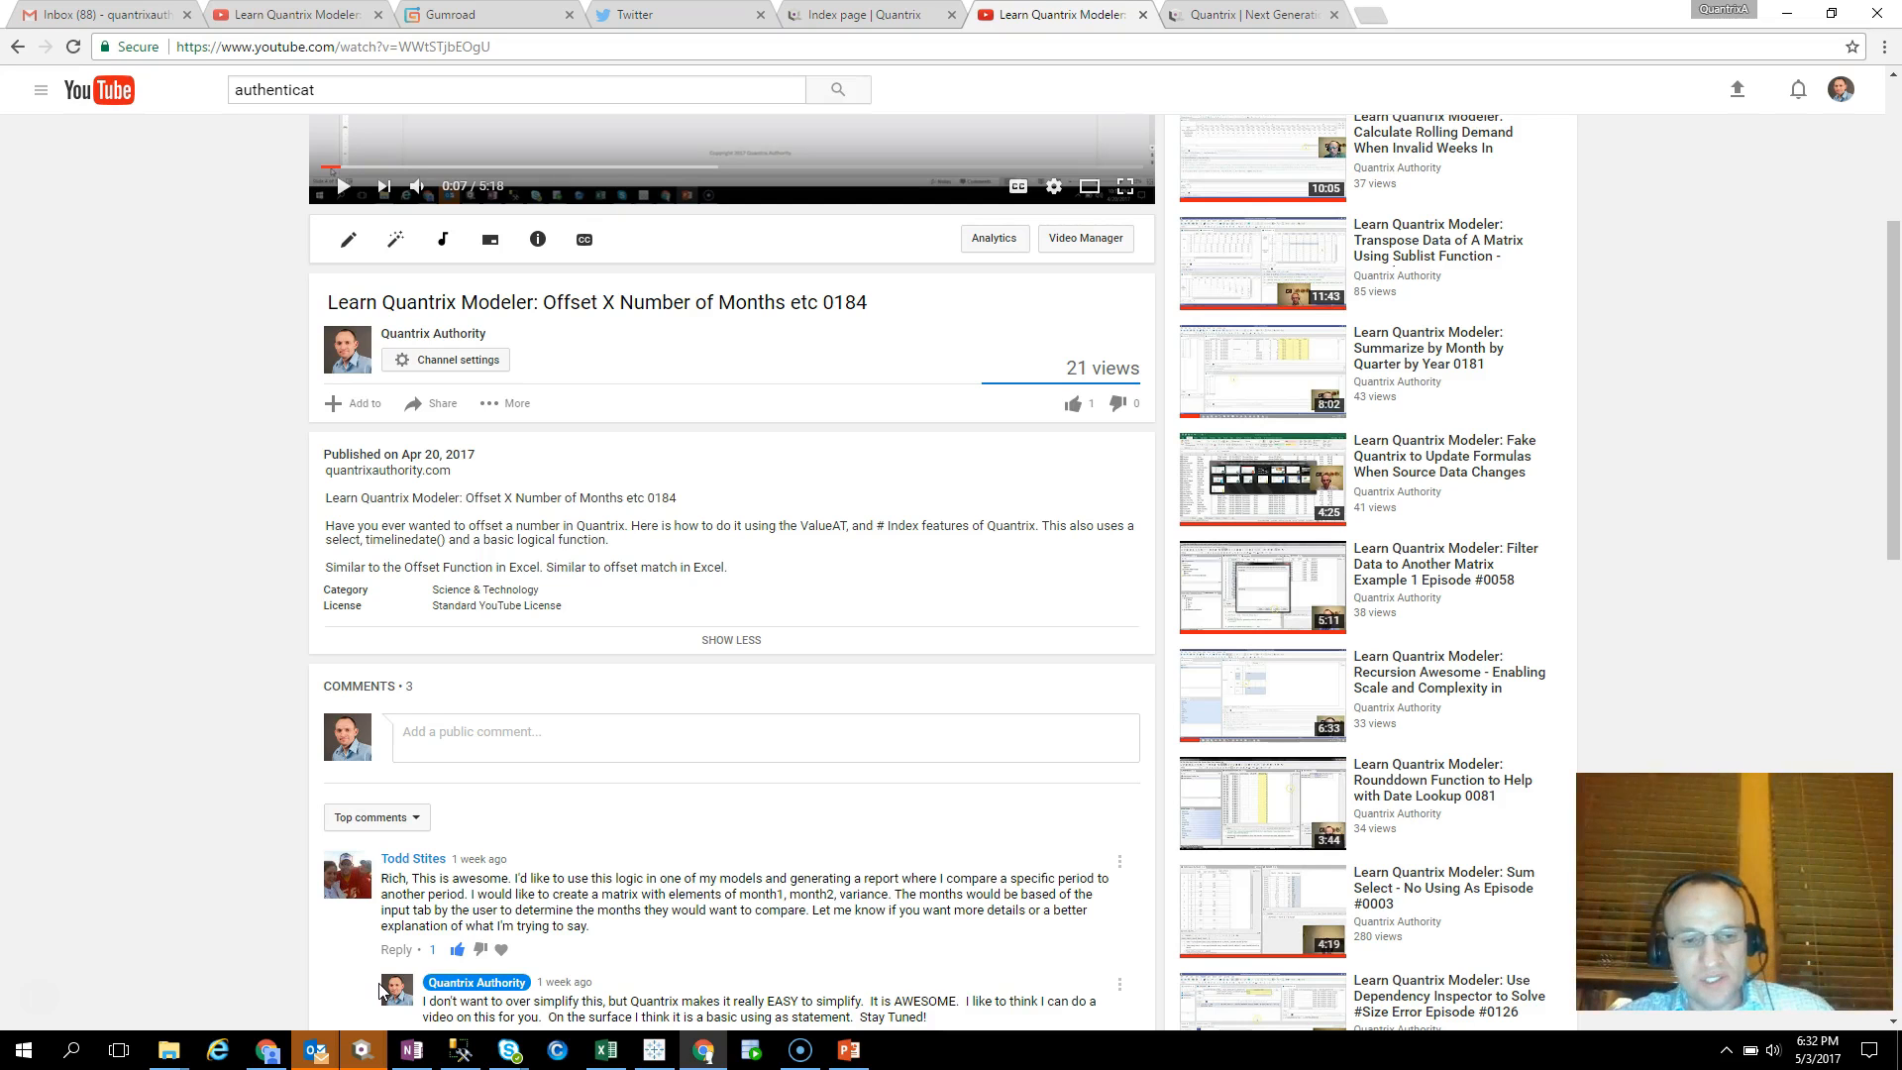
Switch to the Sample Data model in Quantrix Modeler.
key(alt+Tab)
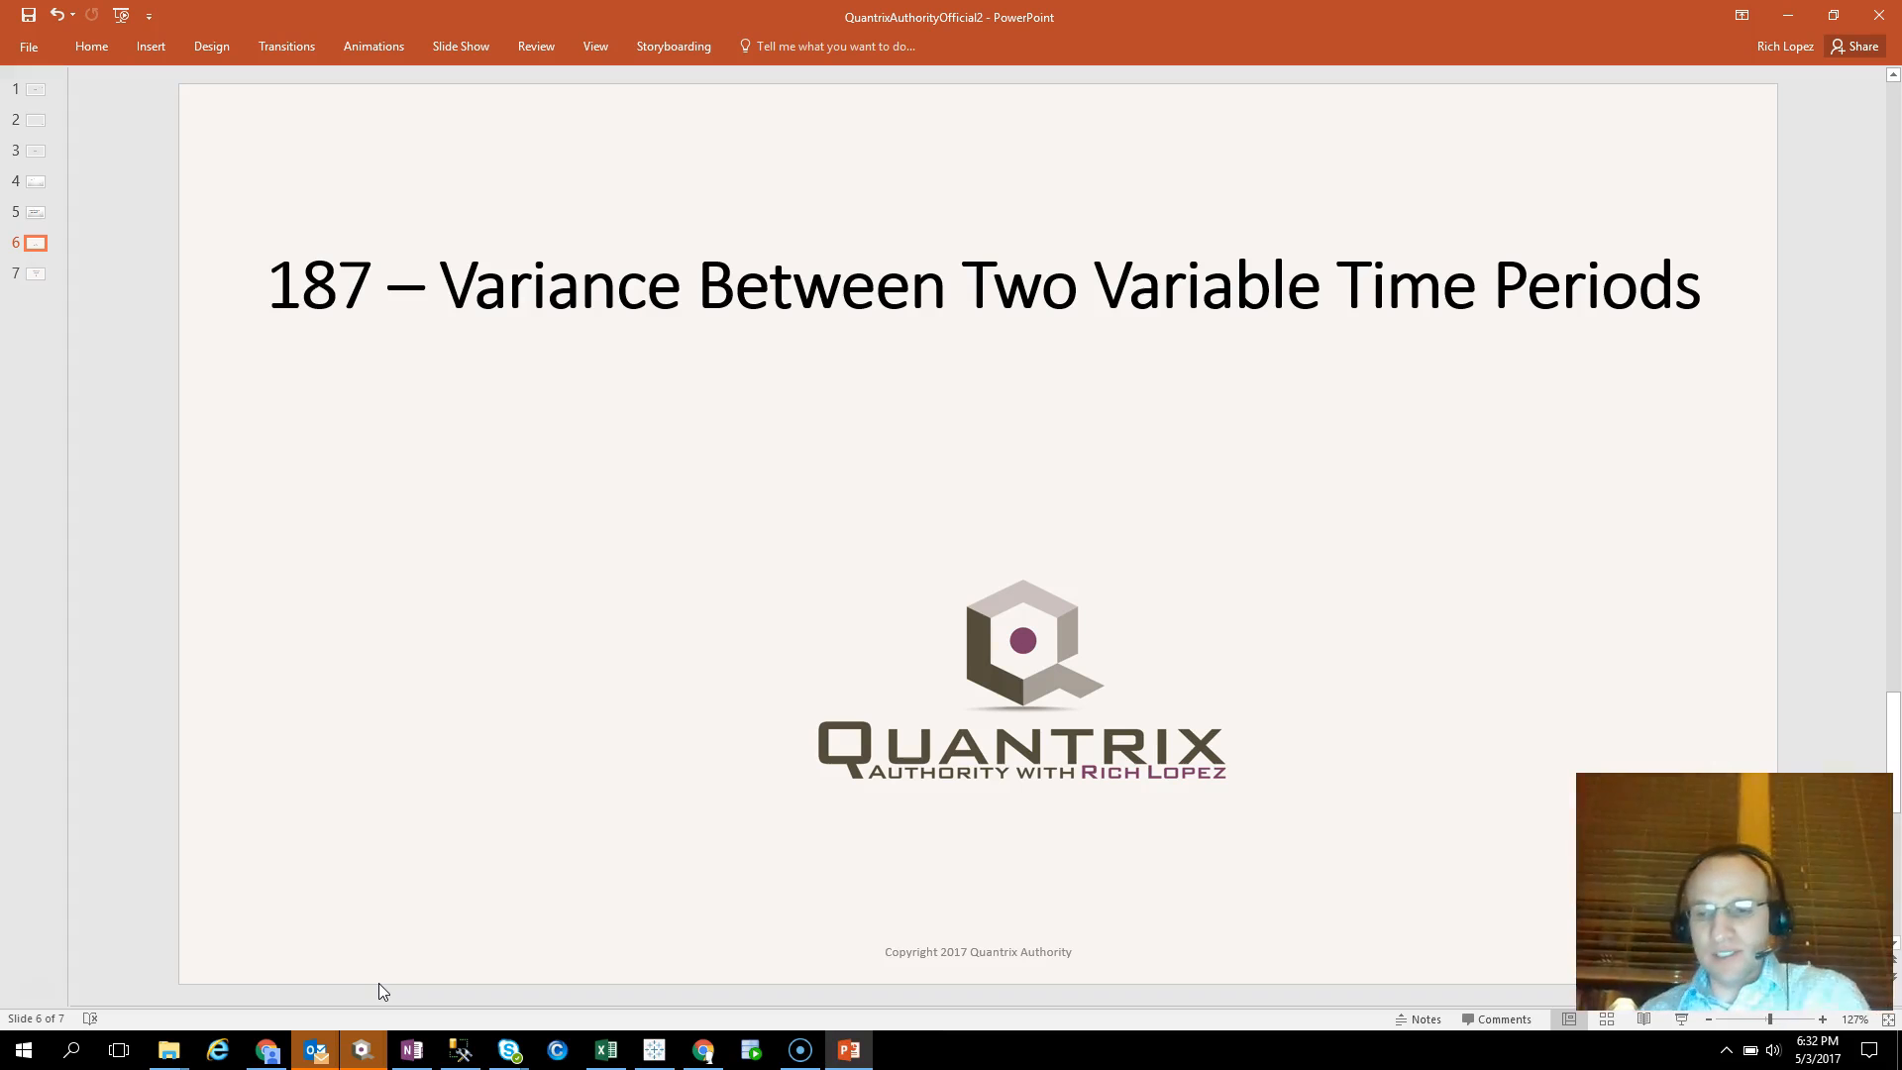
scroll(382, 984, down, 1)
scroll(385, 982, up, 2)
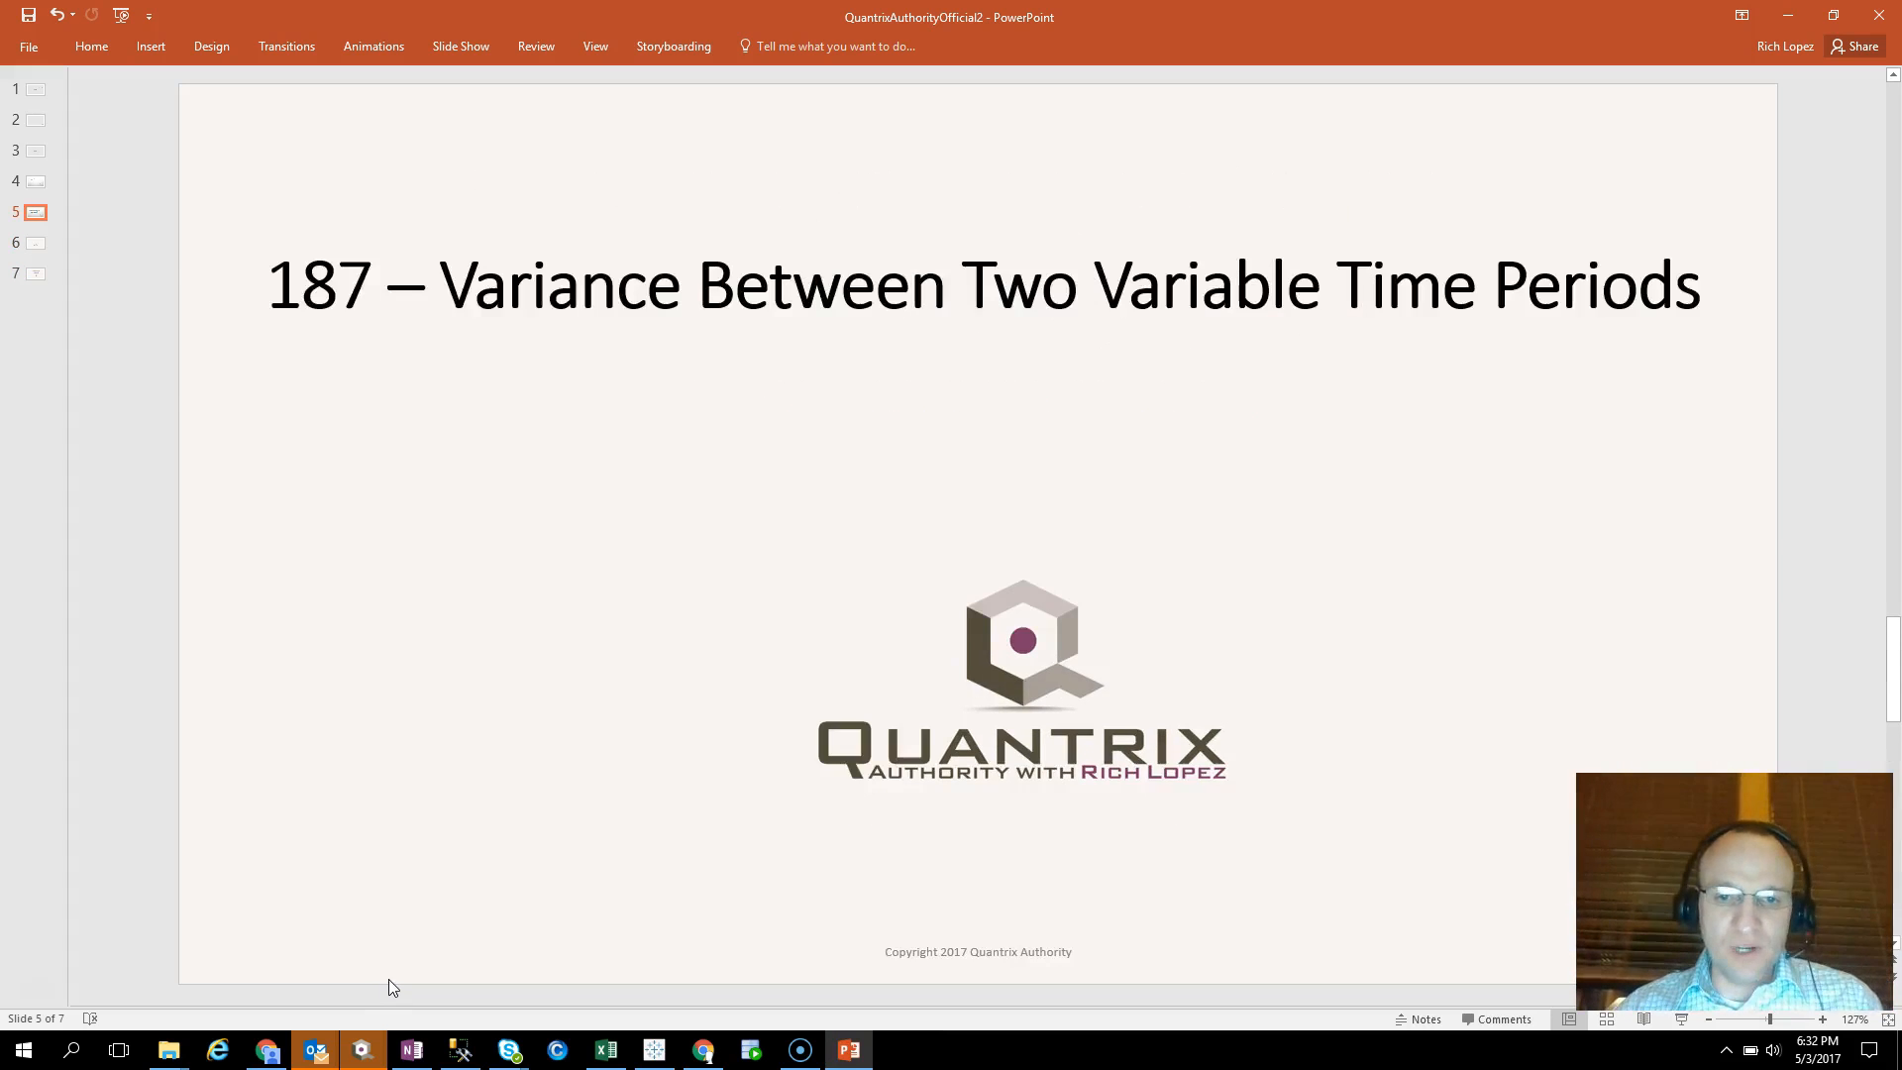
key(alt+Tab)
key(alt+Tab)
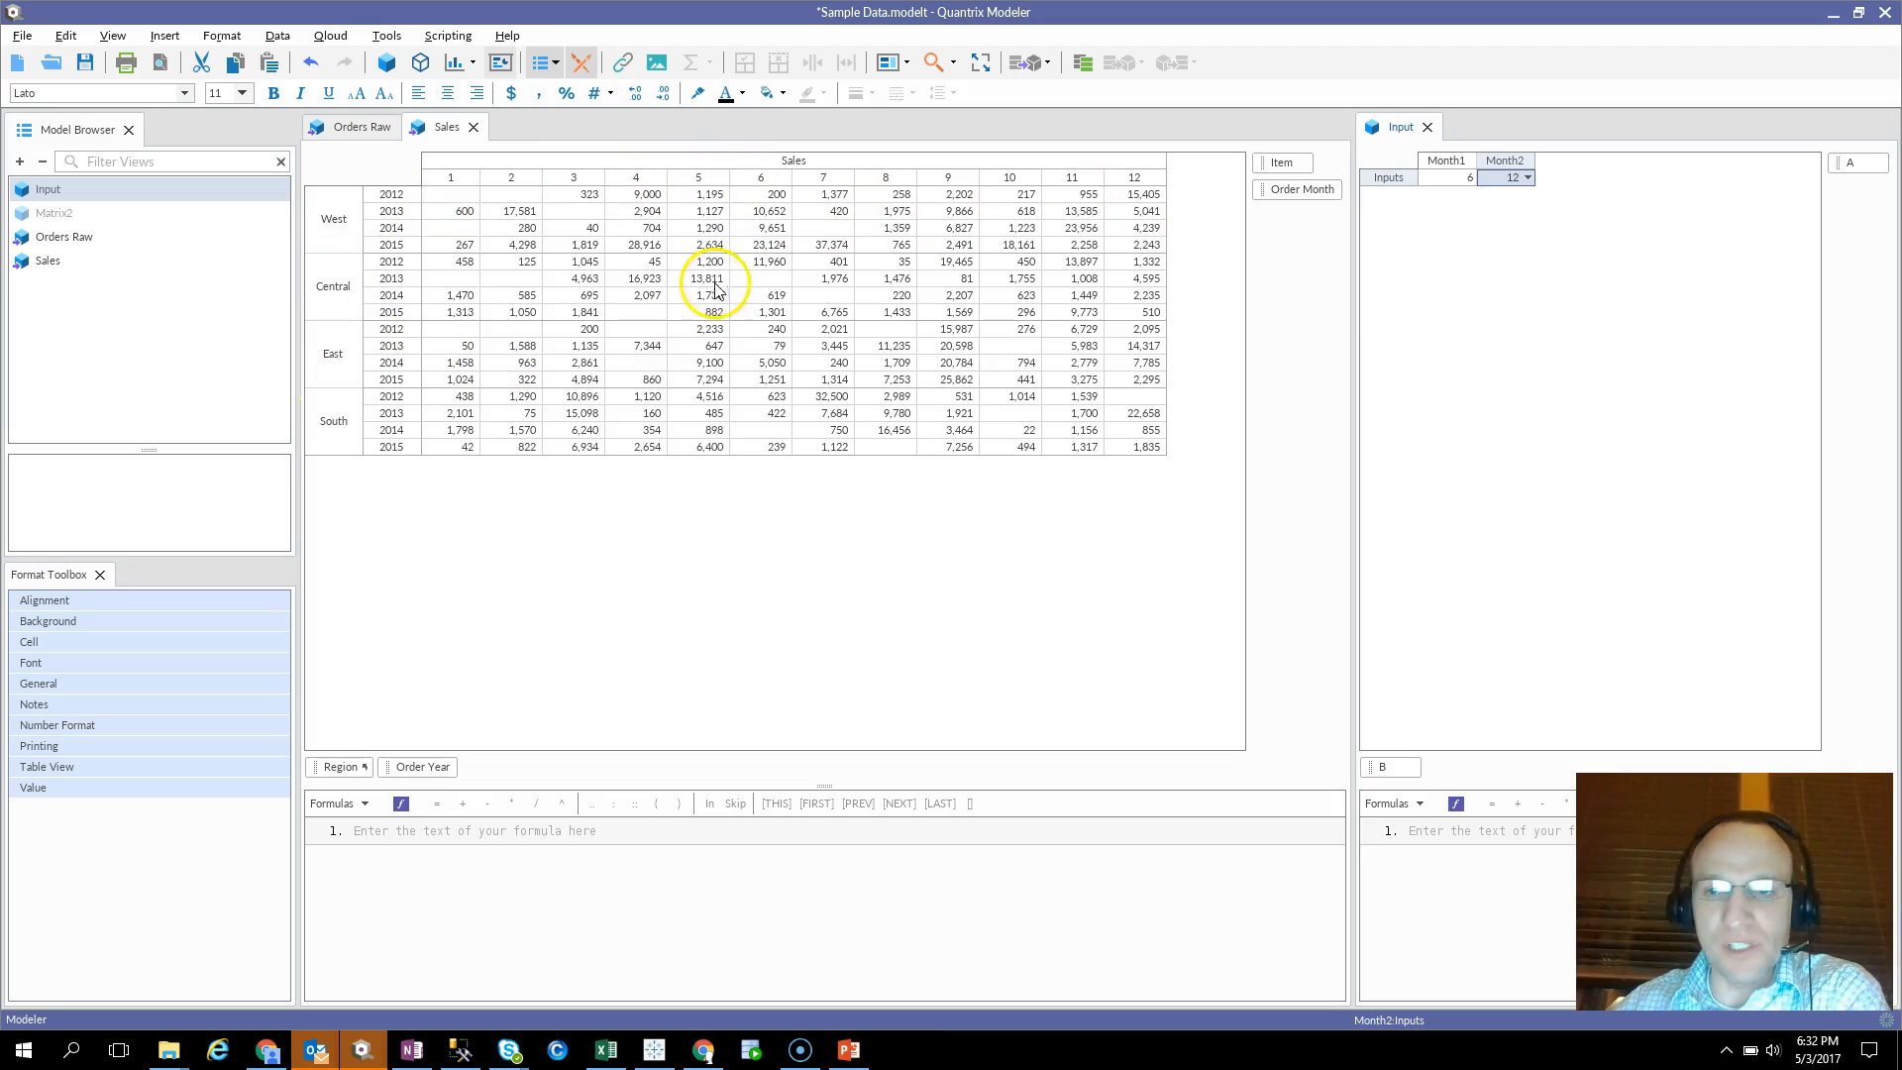
Examine the Month1 and Month2 inputs and their selectable month values in the Input matrix.
click(1449, 159)
click(1454, 177)
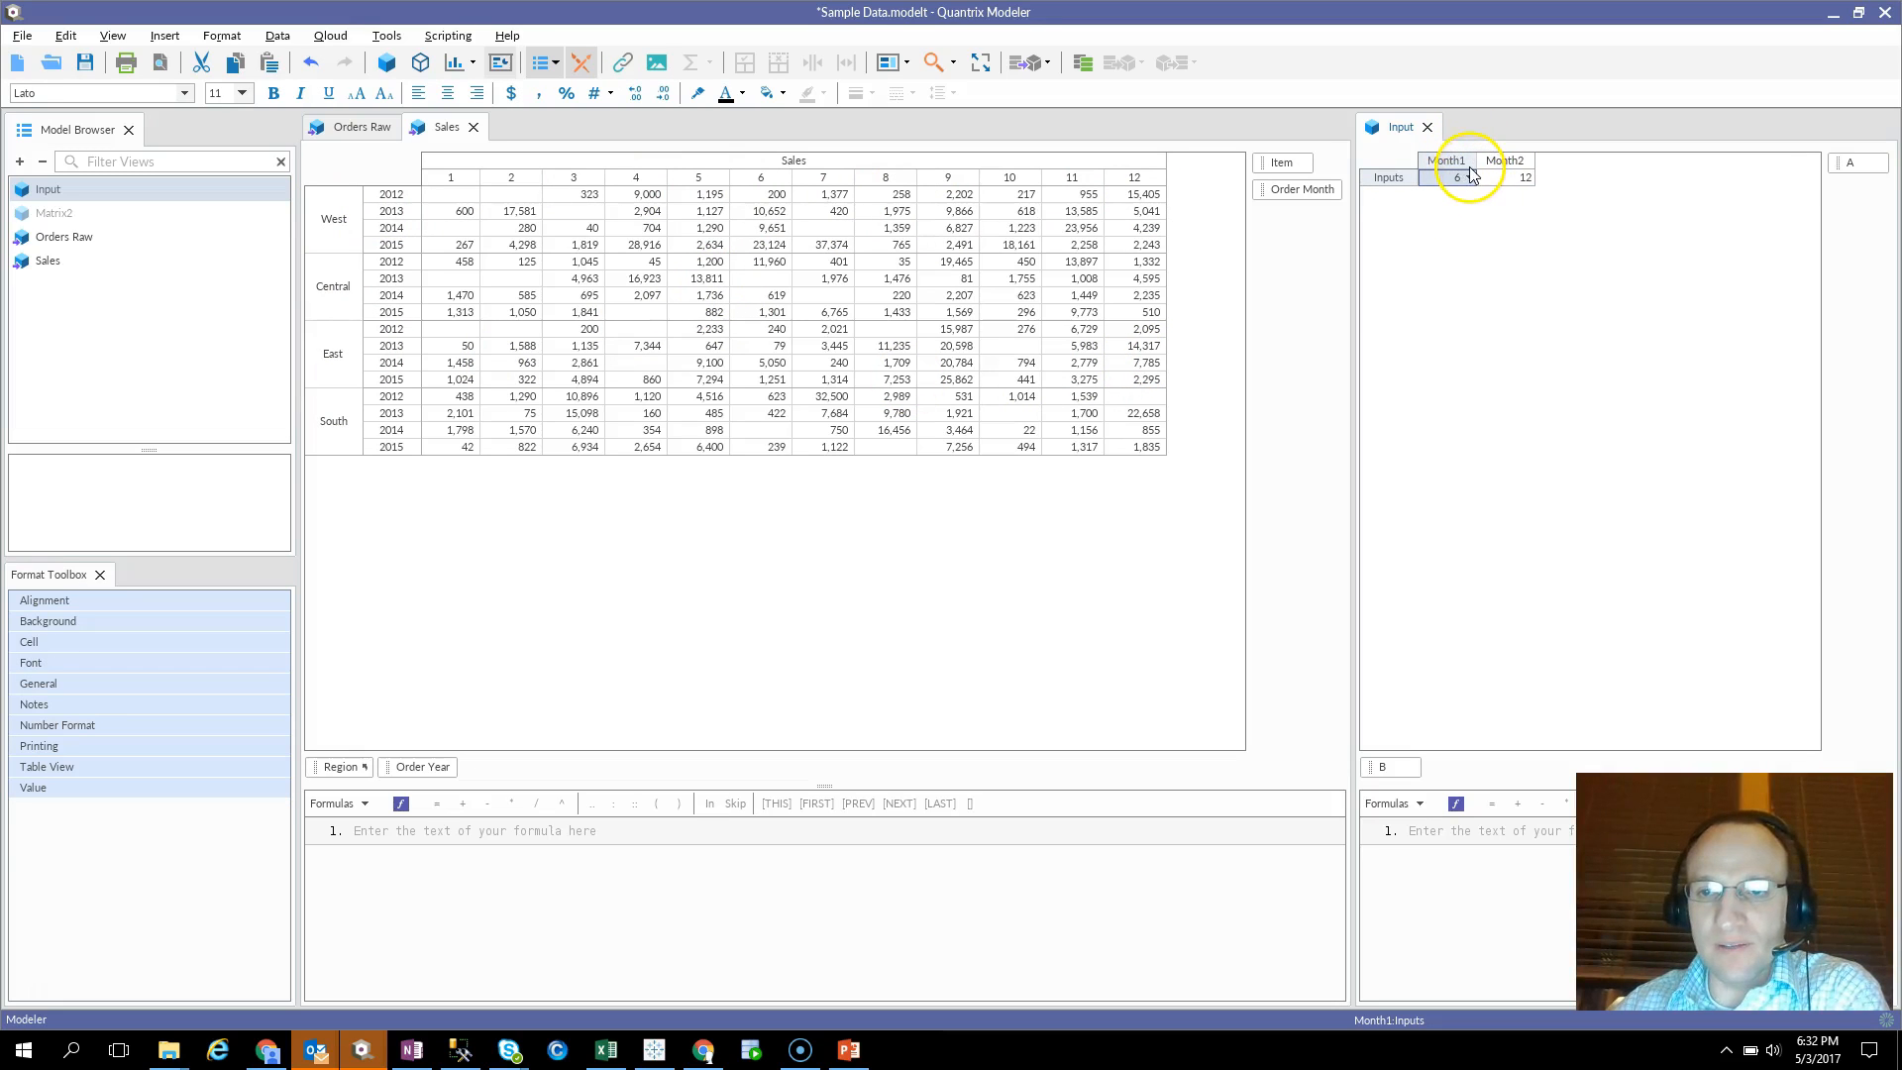
click(1456, 161)
click(1505, 161)
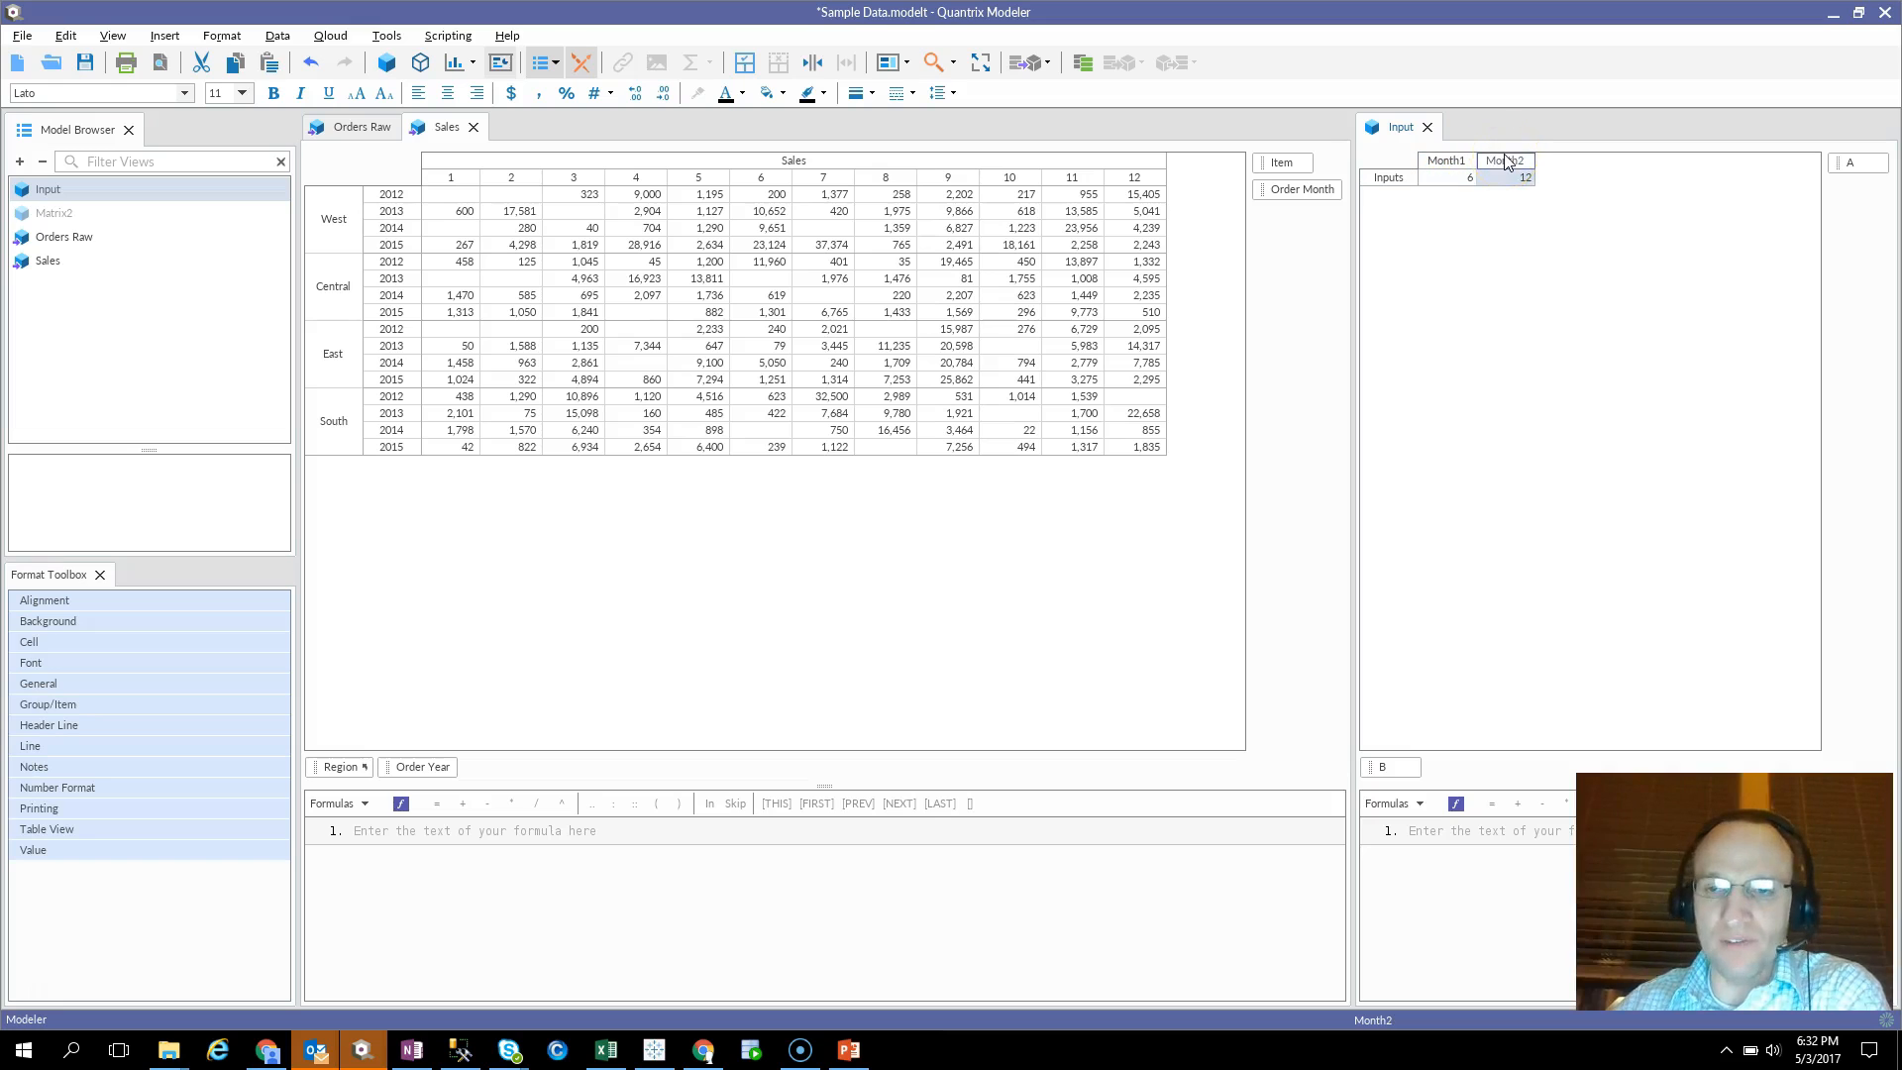
click(1454, 178)
click(1469, 177)
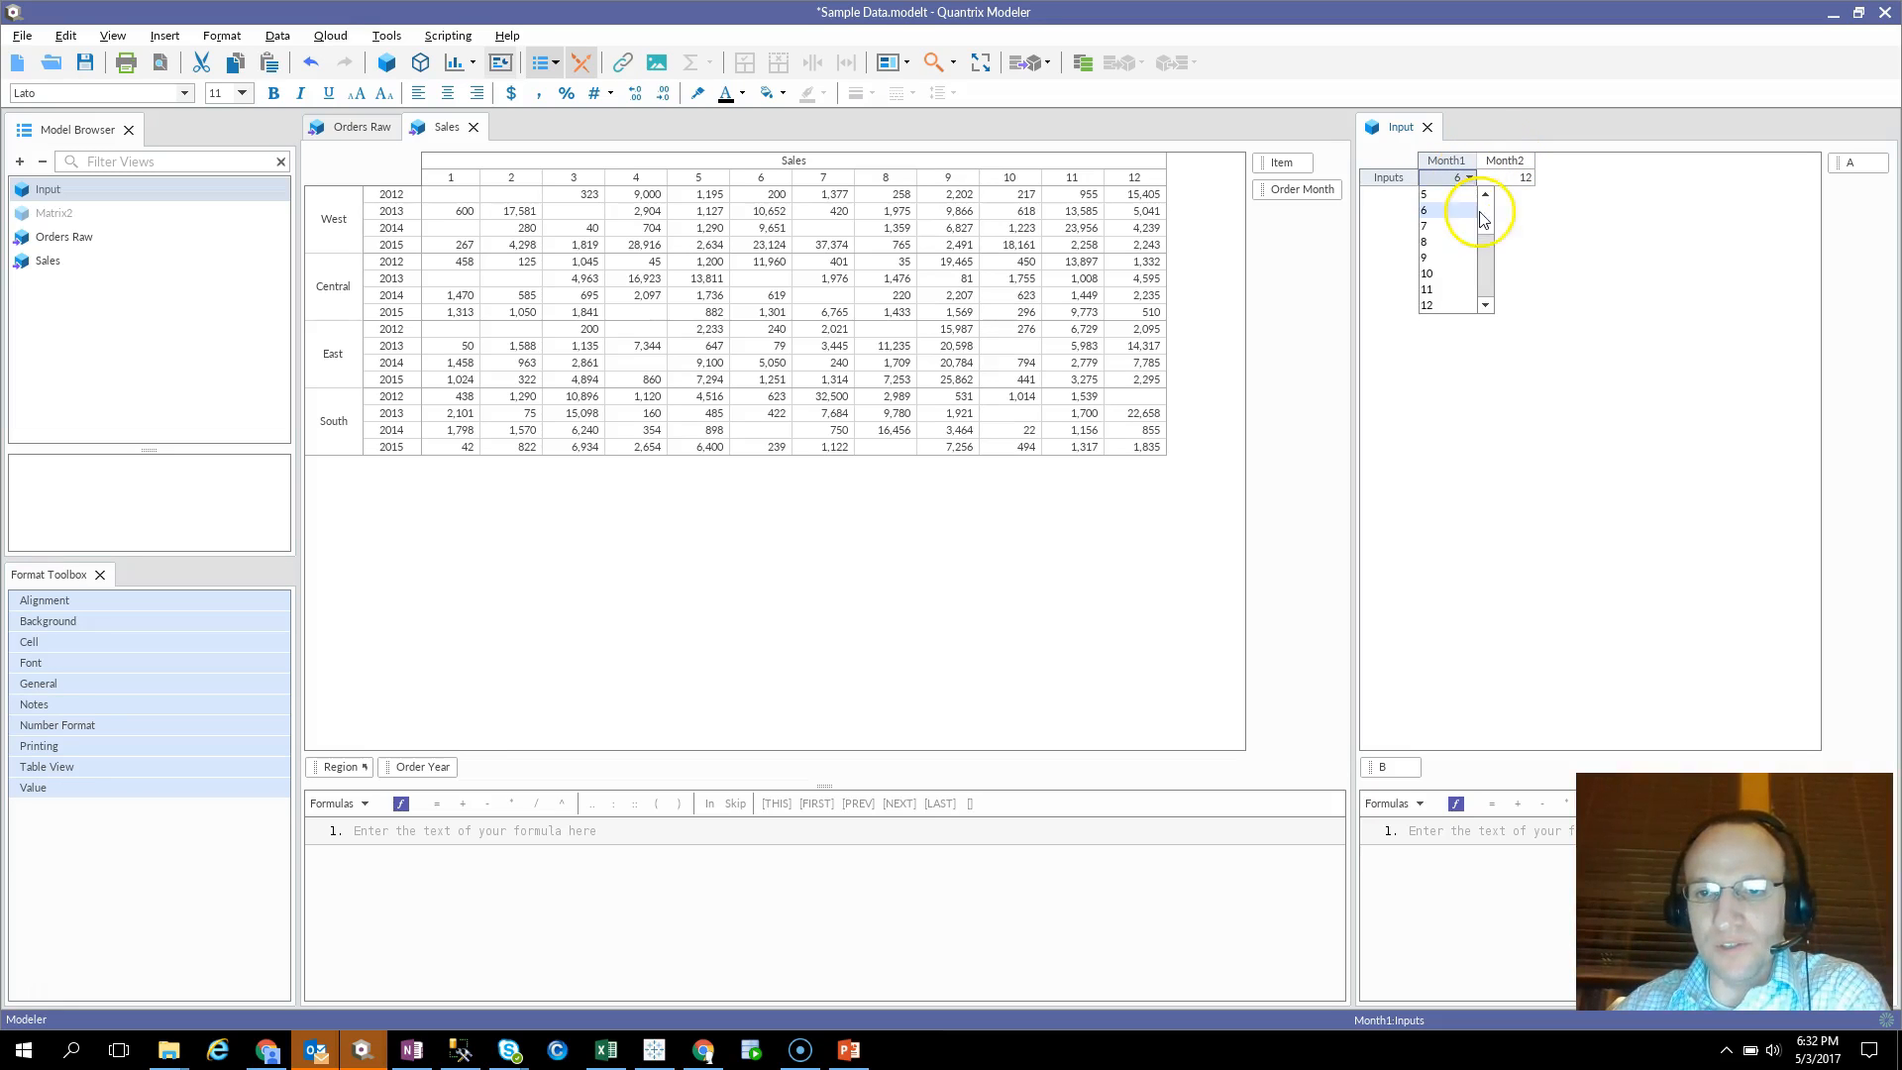
click(1524, 177)
click(1525, 181)
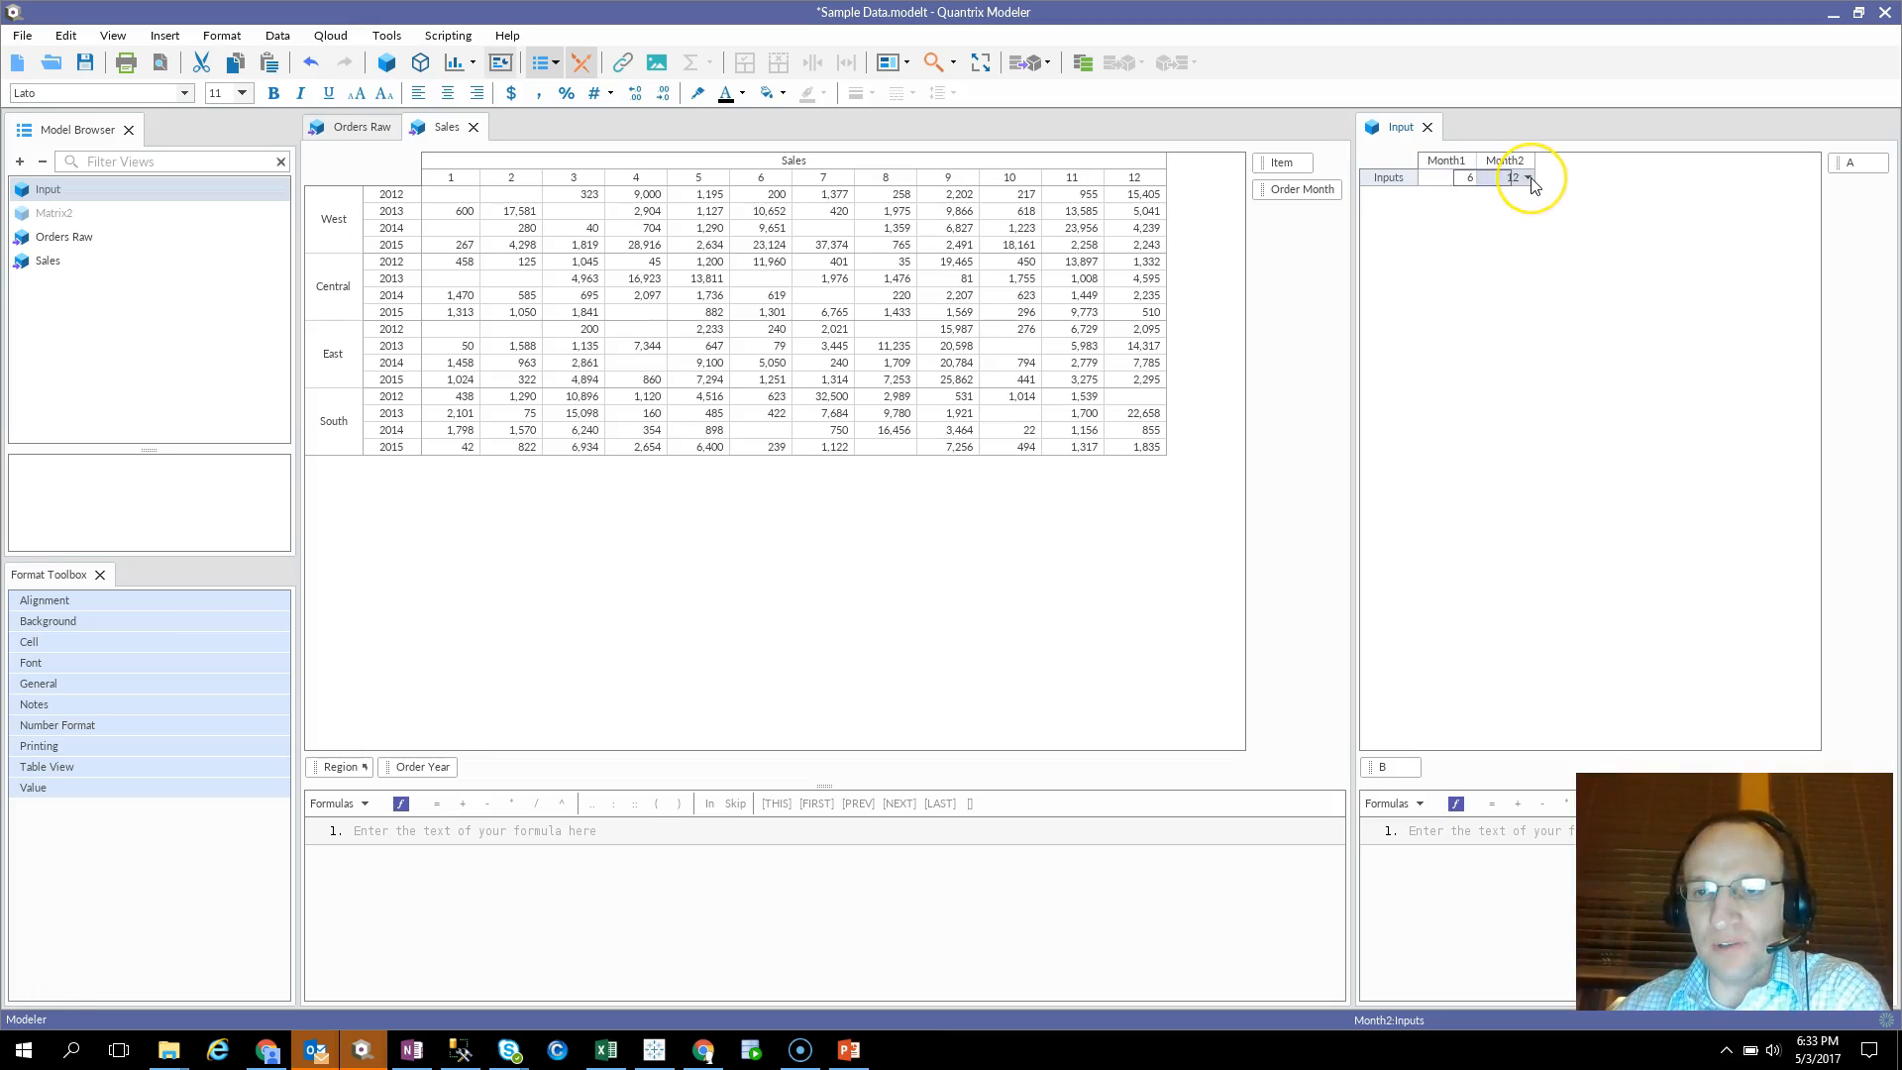
click(1529, 179)
click(1531, 182)
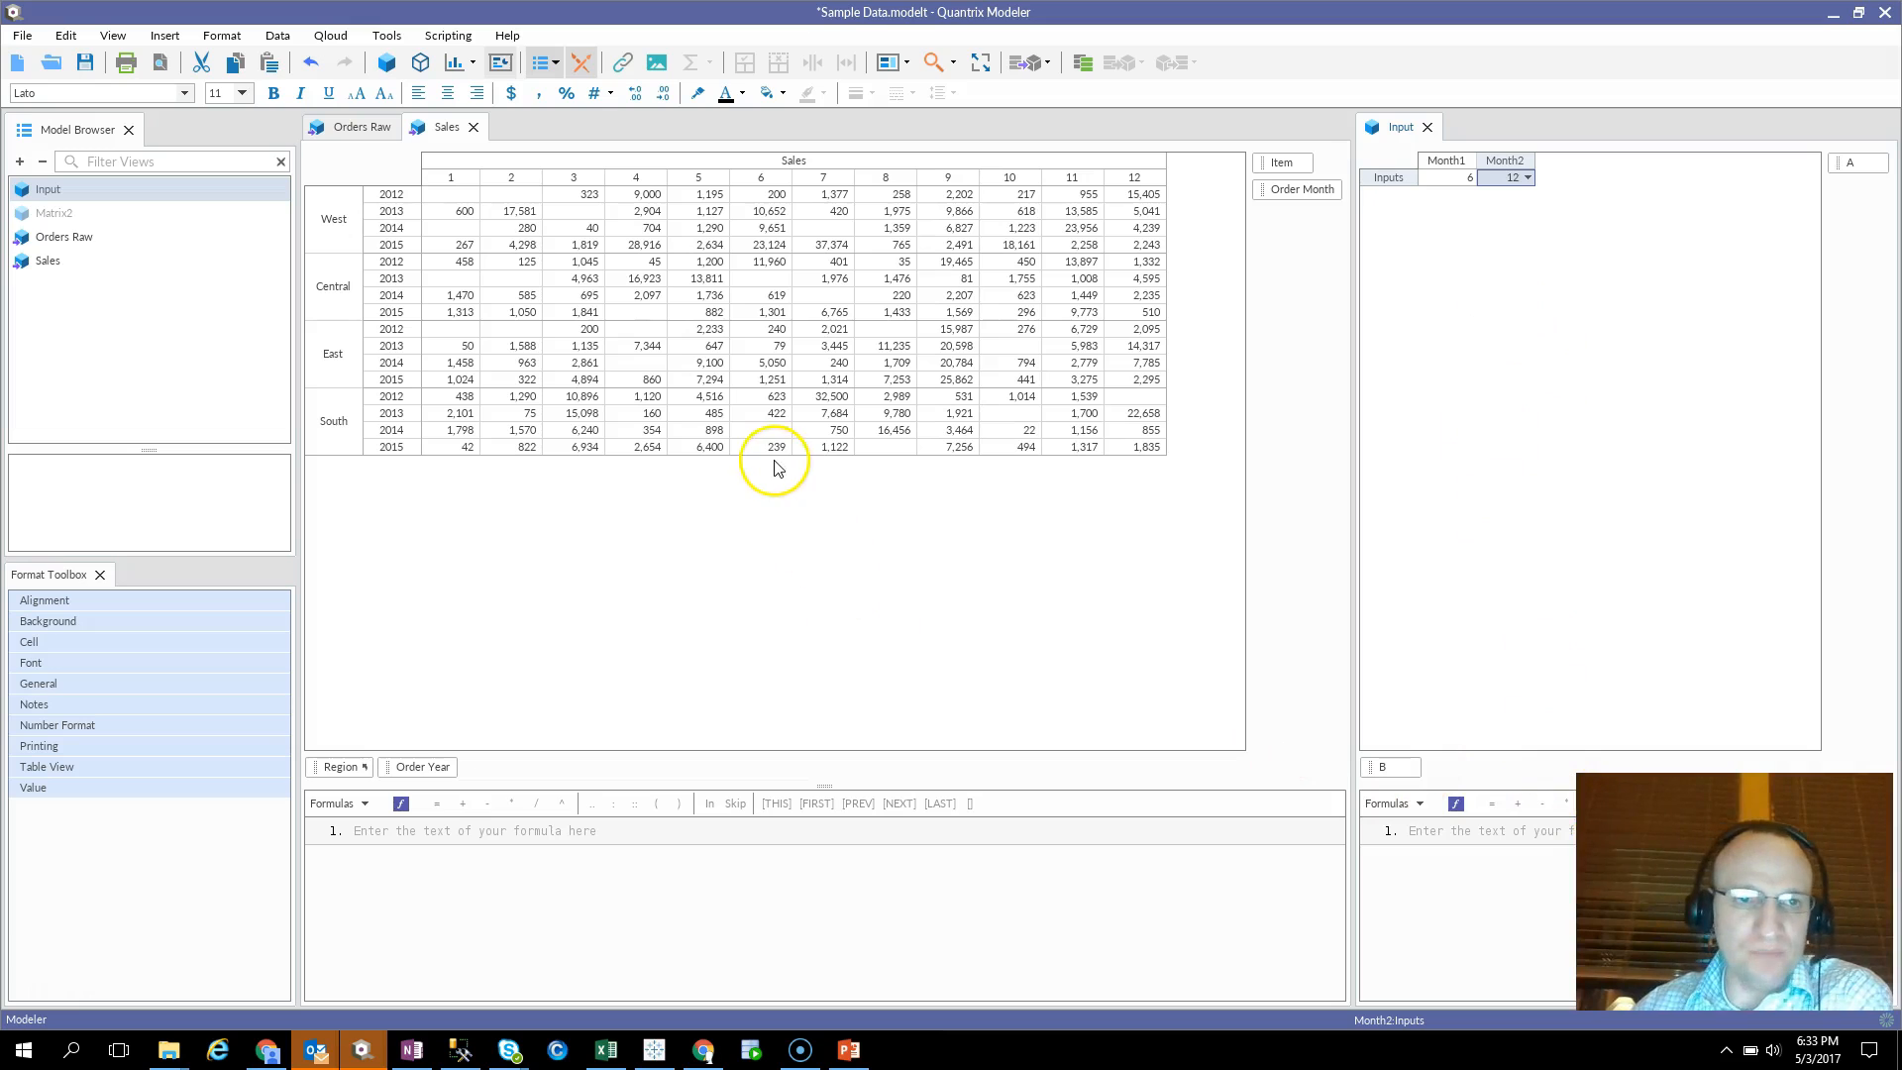
Create a new matrix, dock it beneath the Sales matrix, and rename it Variance.
click(387, 64)
drag(522, 131, 787, 711)
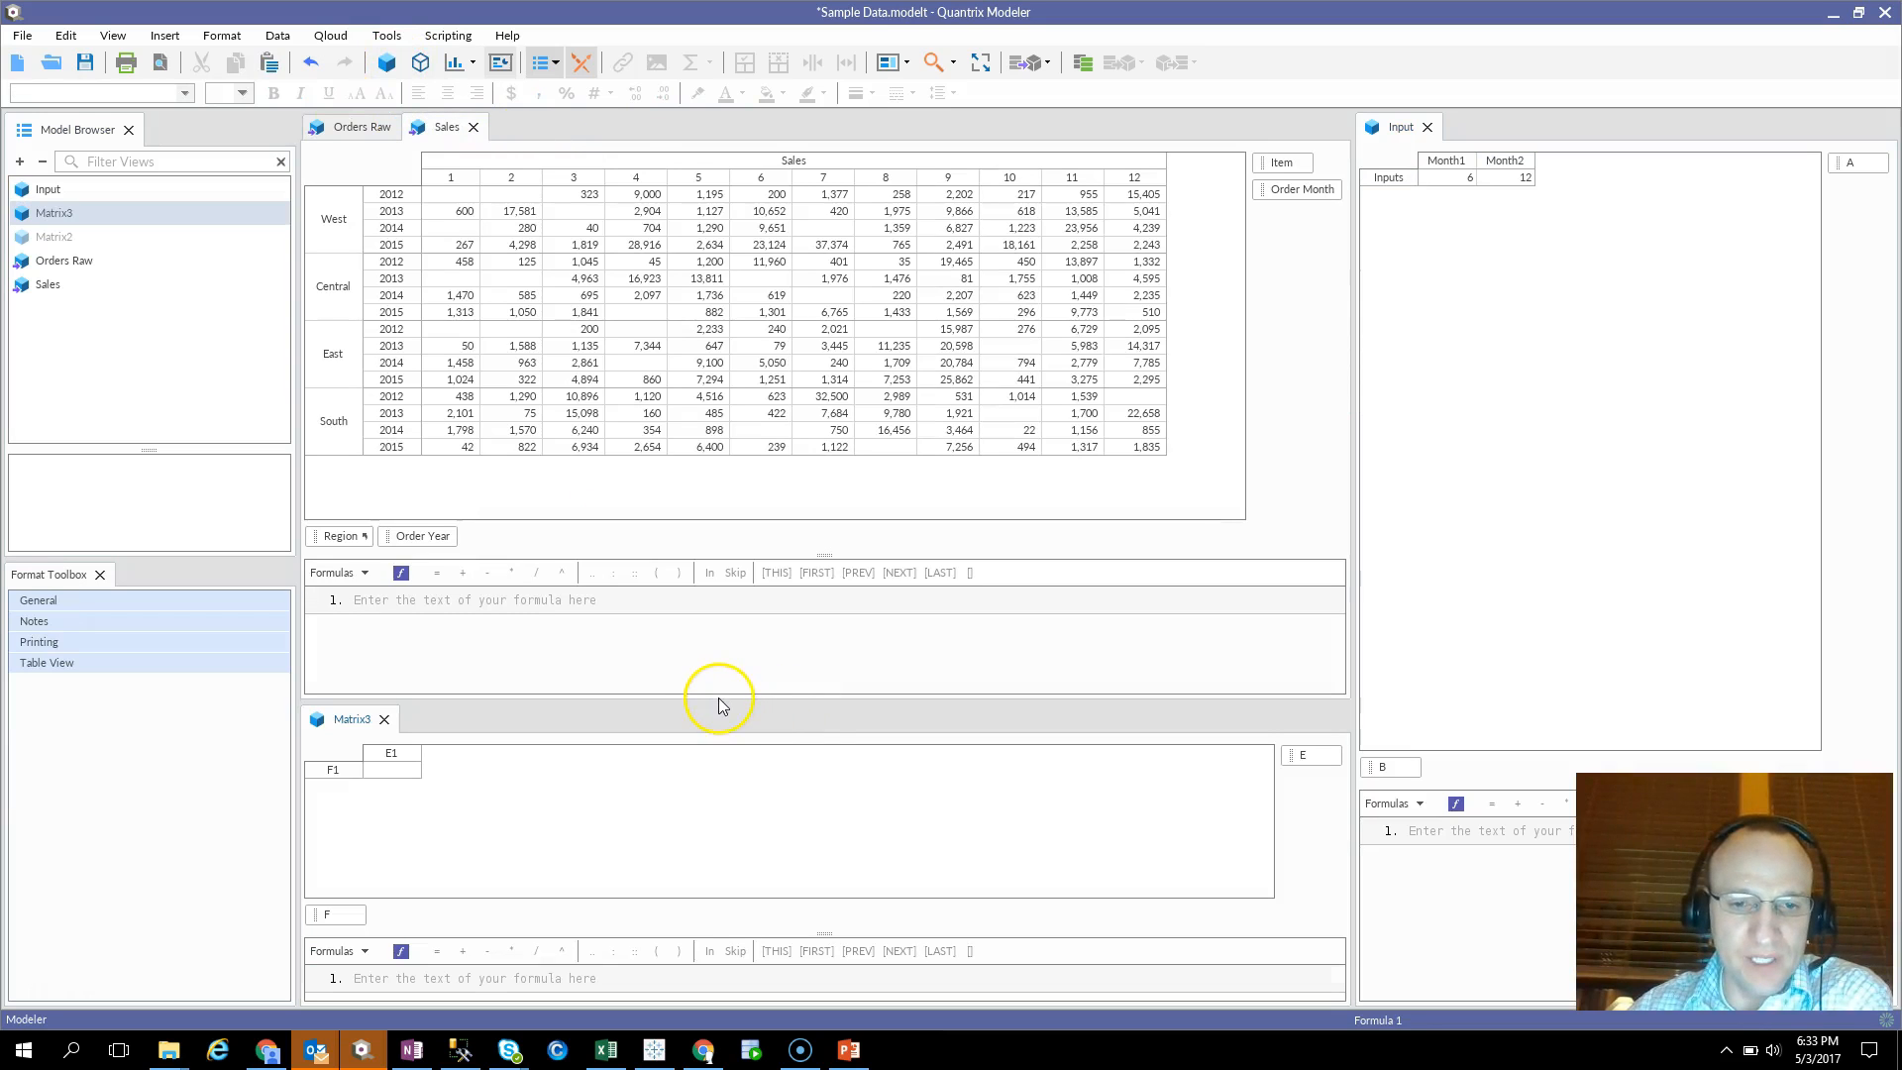
drag(723, 700, 727, 666)
right_click(62, 213)
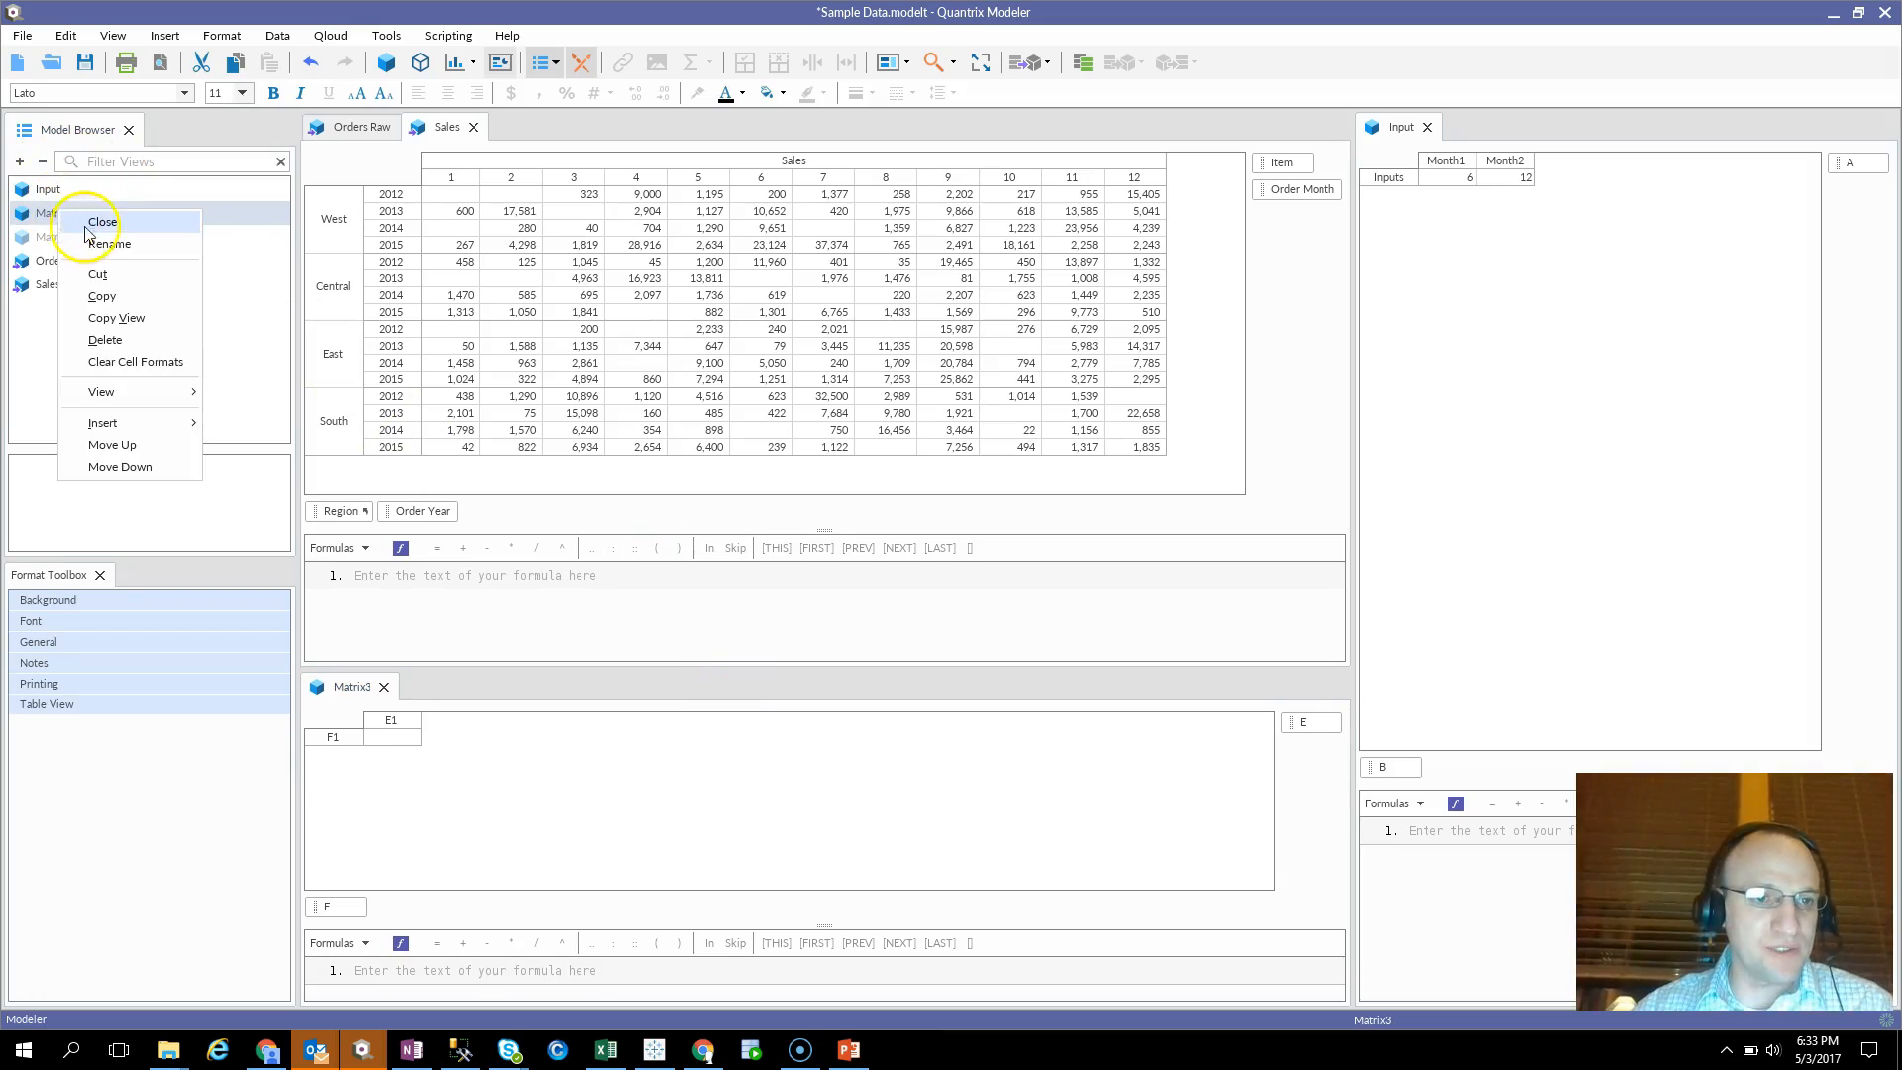
click(109, 243)
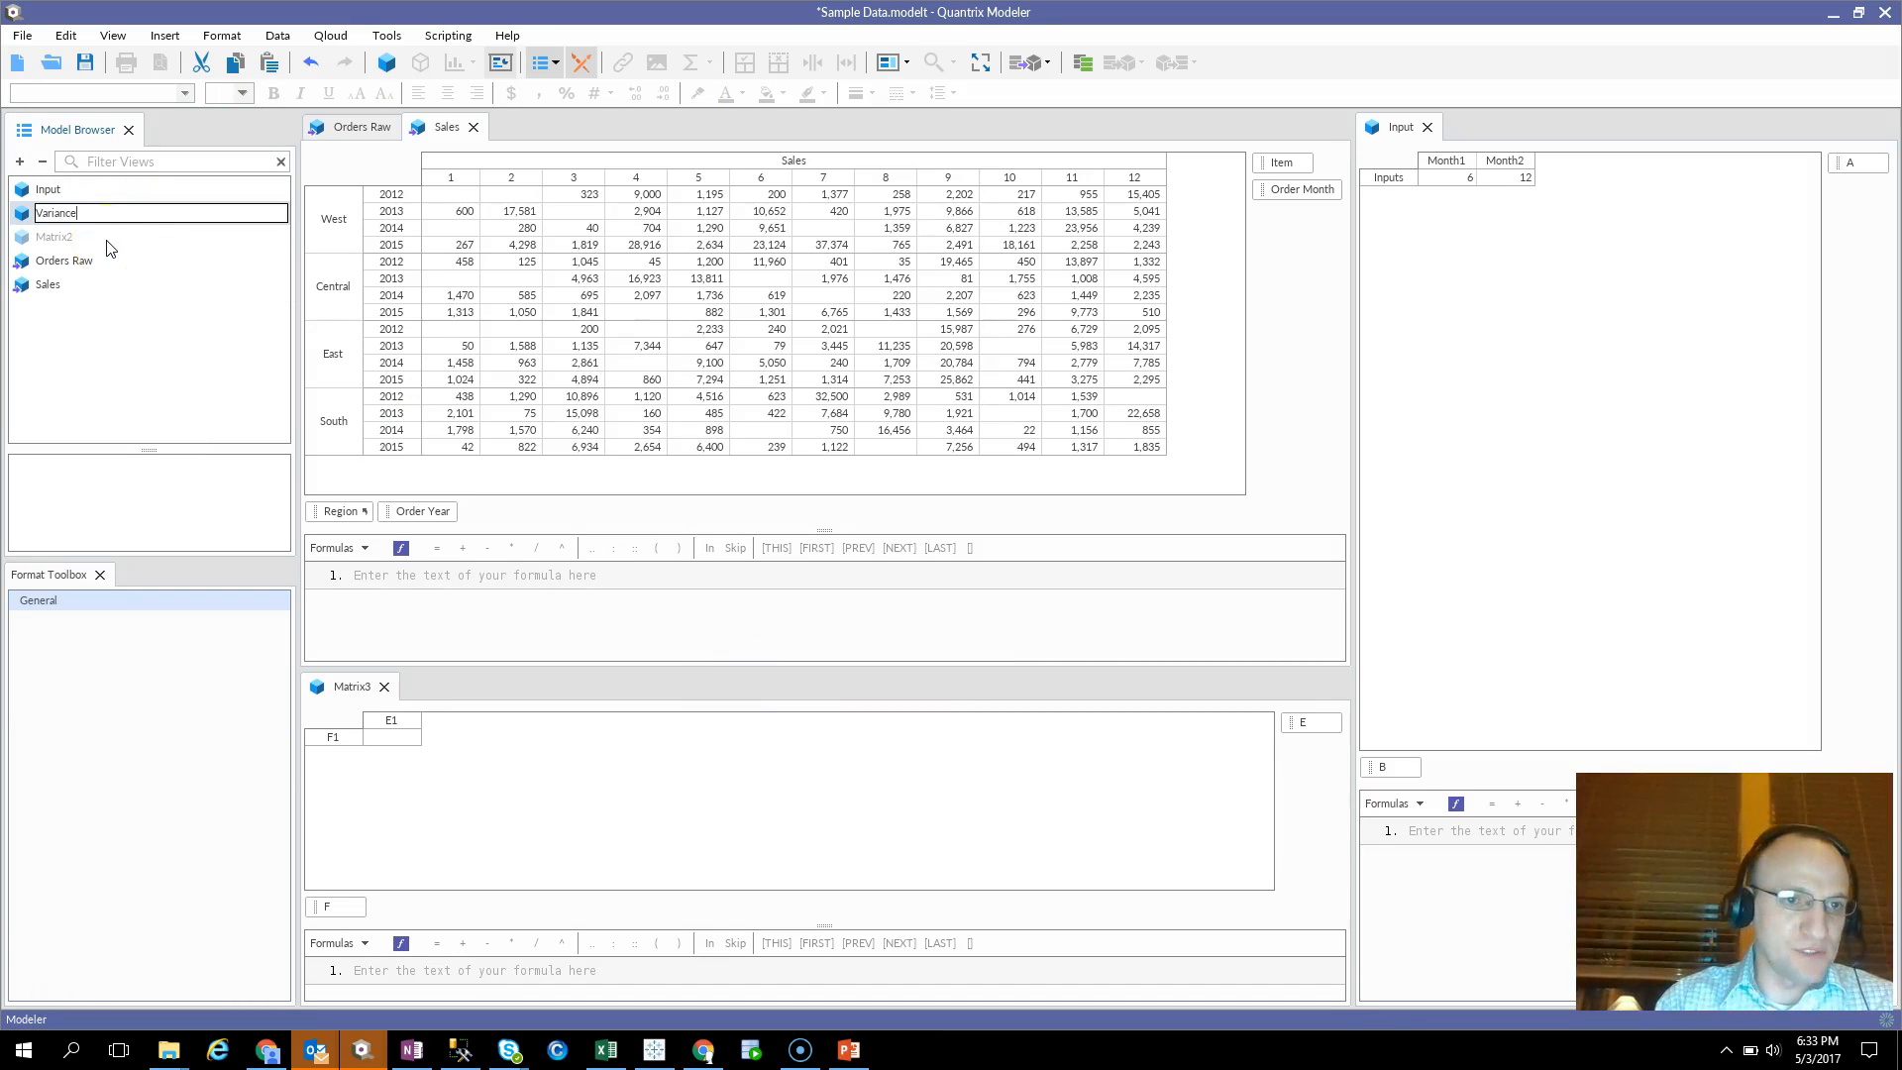
key(Return)
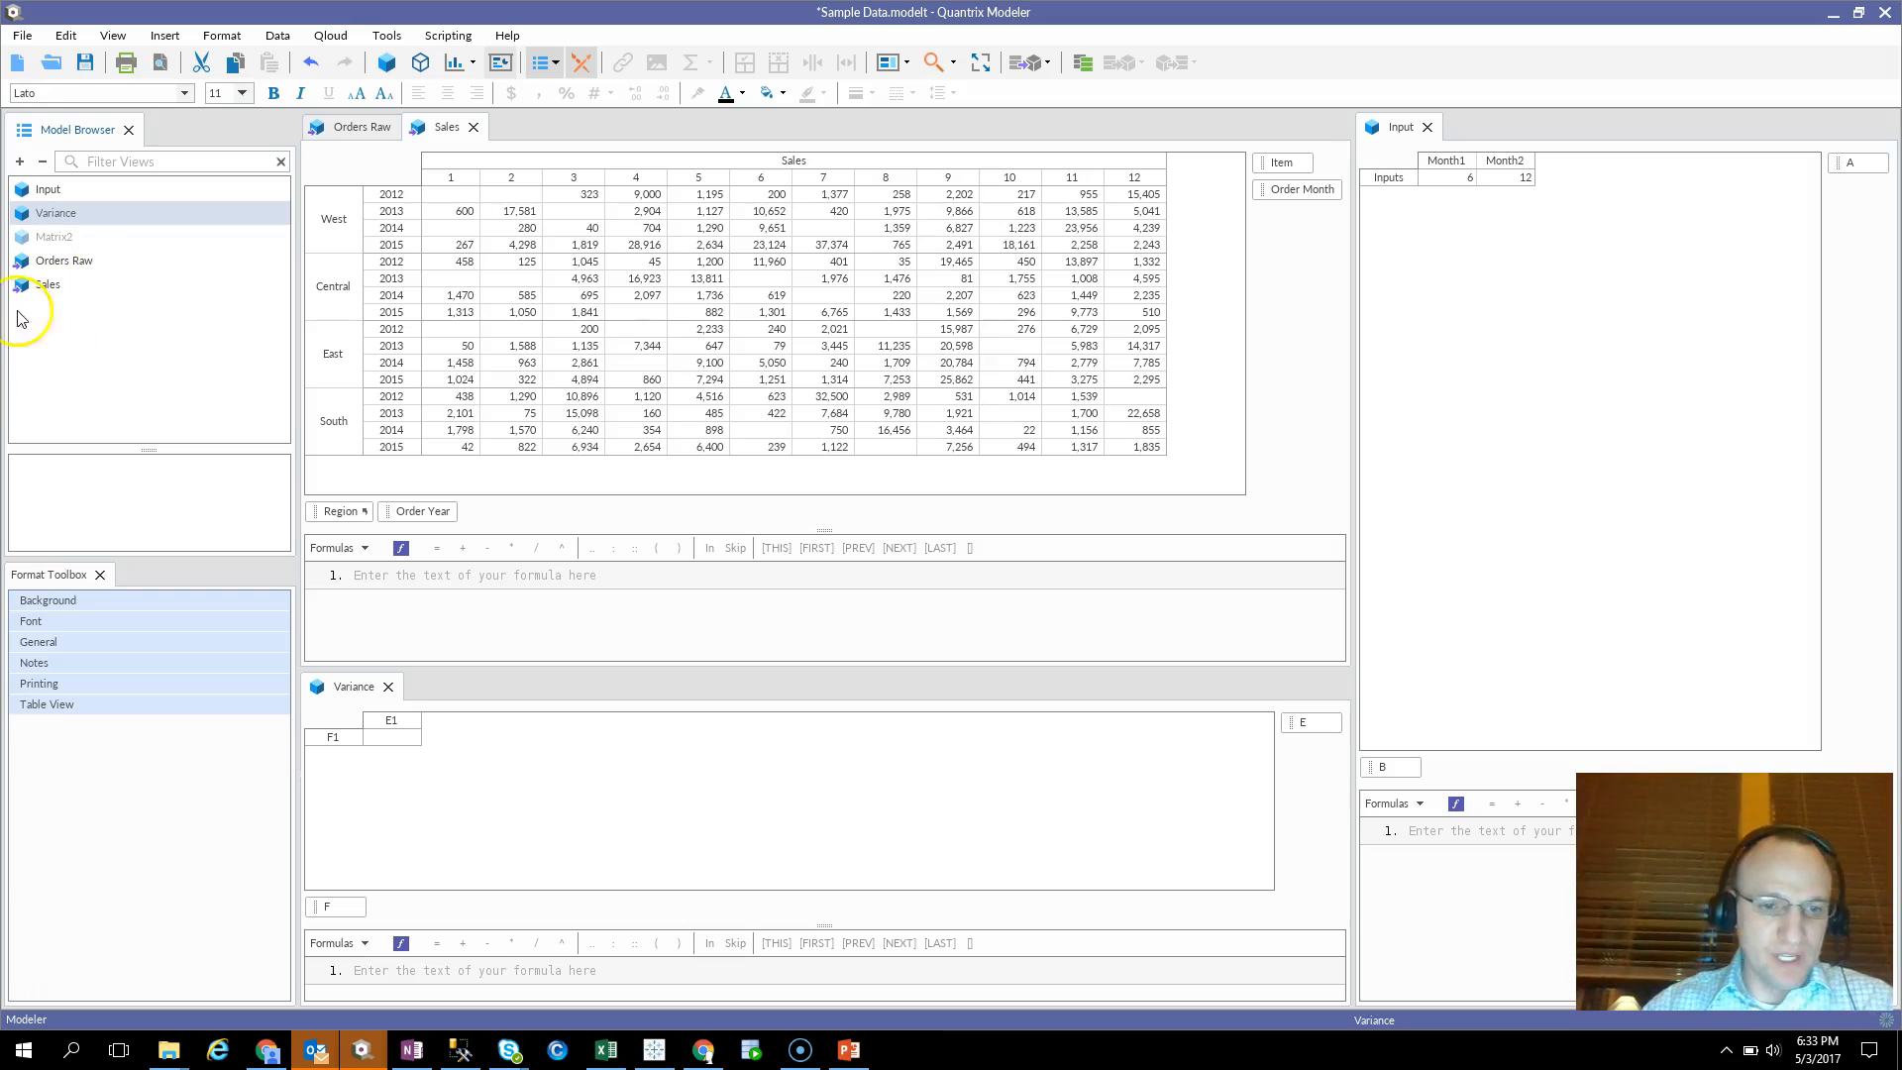
Set up three row items in the Variance matrix: Input Month 1 Sales, Input Month 2 Sales and Variance.
click(334, 738)
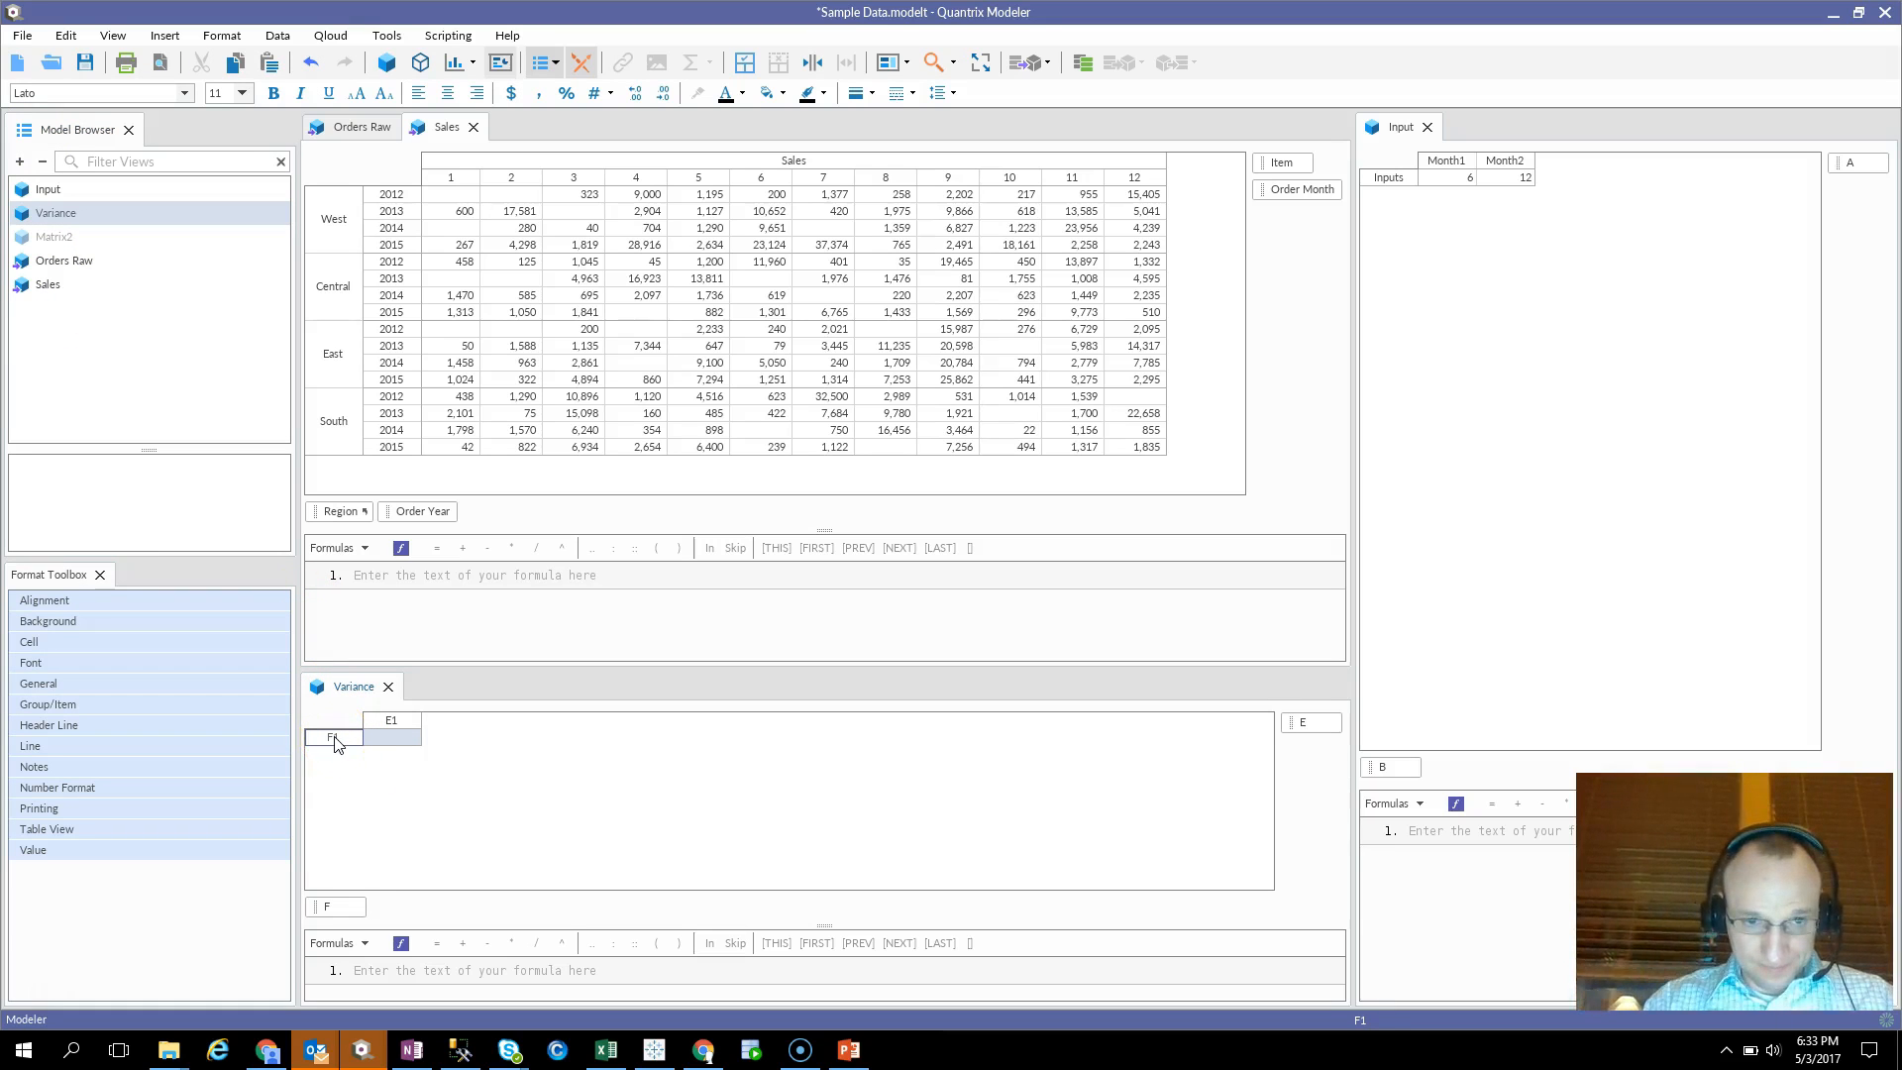
text(Inp)
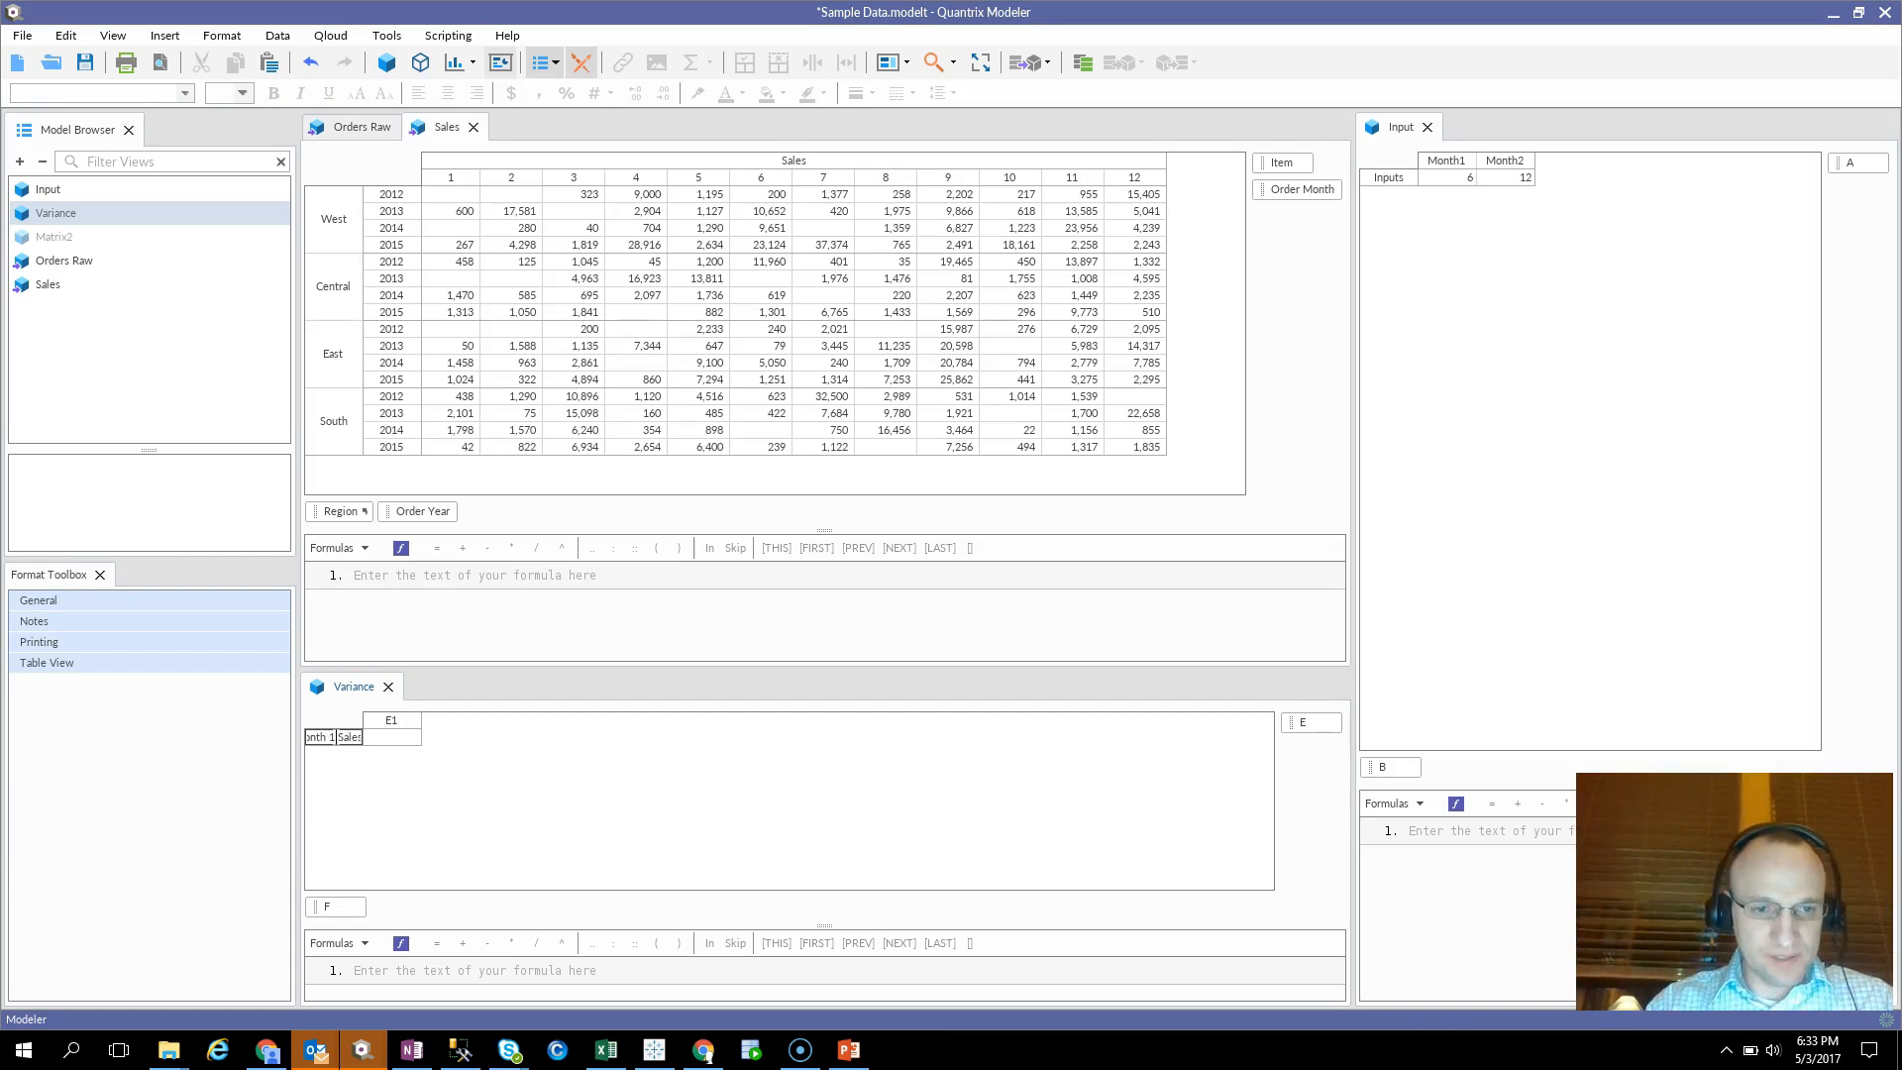
key(Return)
text(Input Month 2 Sales)
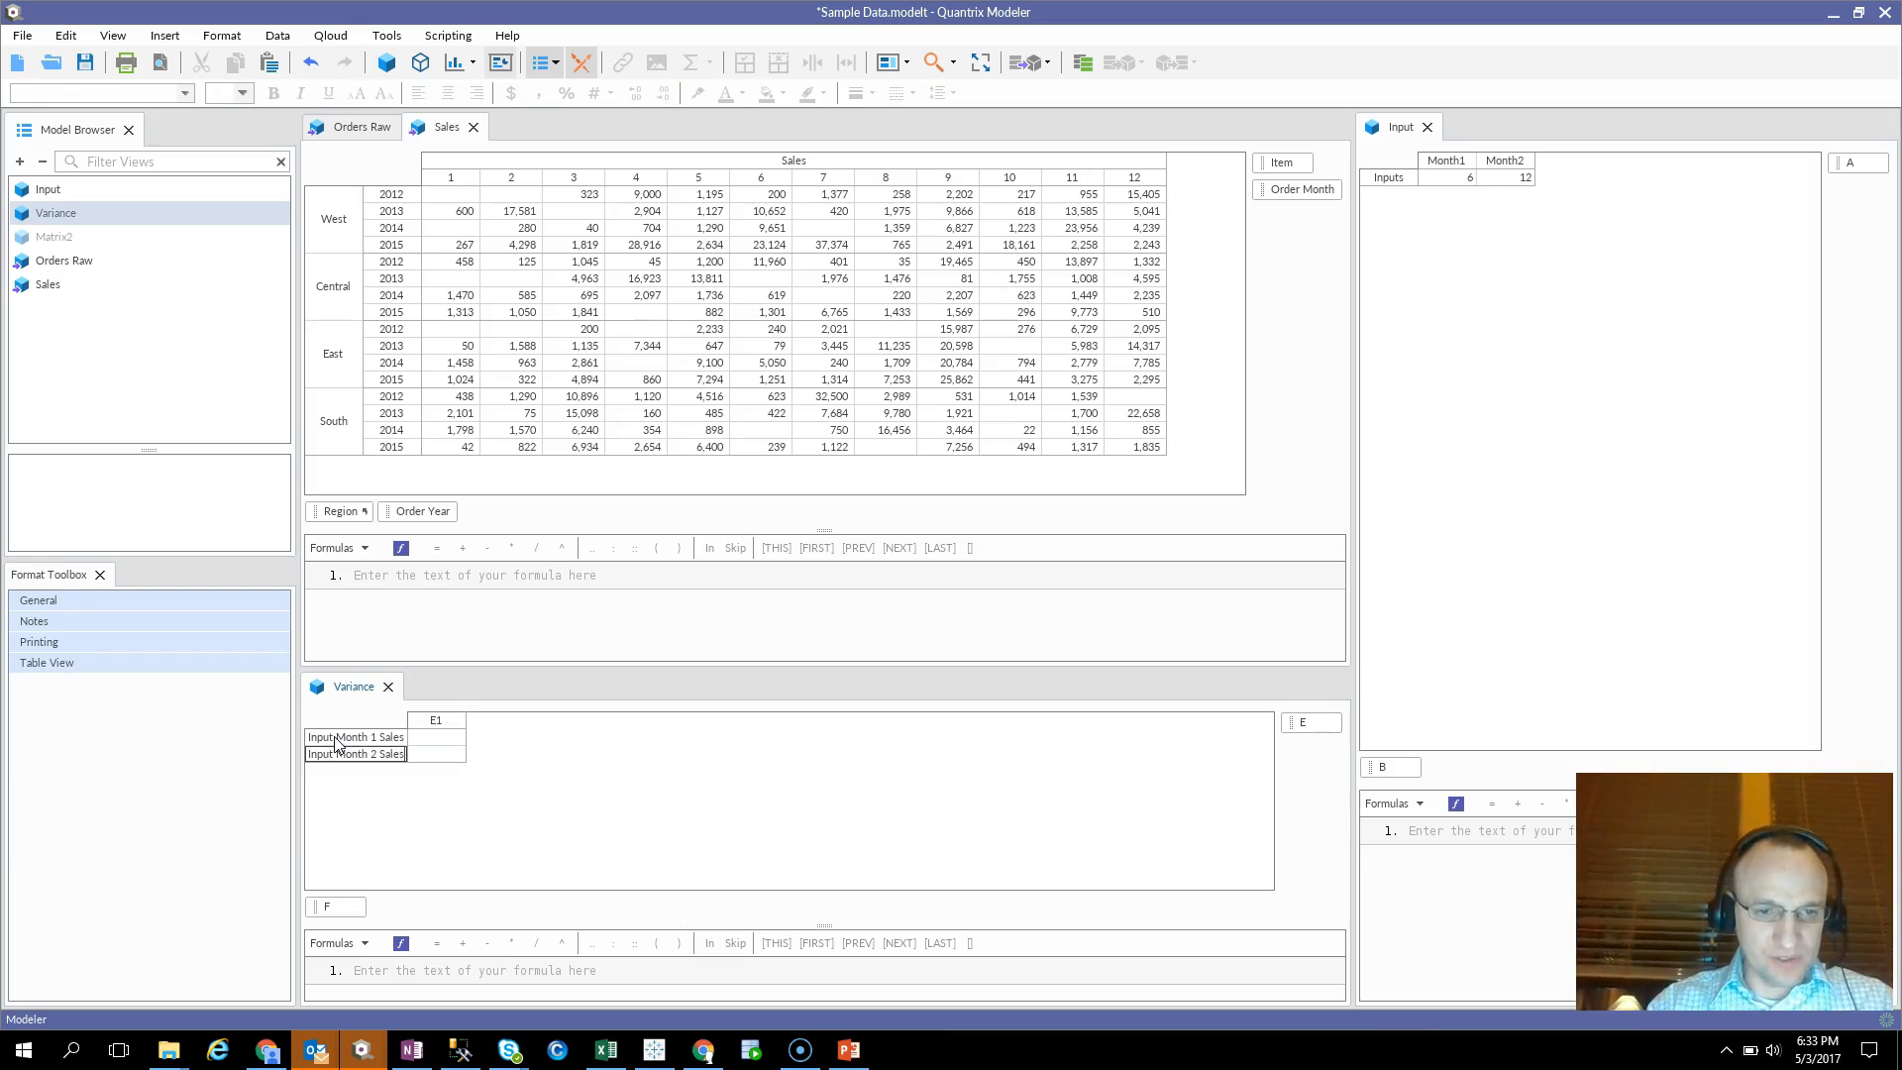
key(Return)
text(Variance)
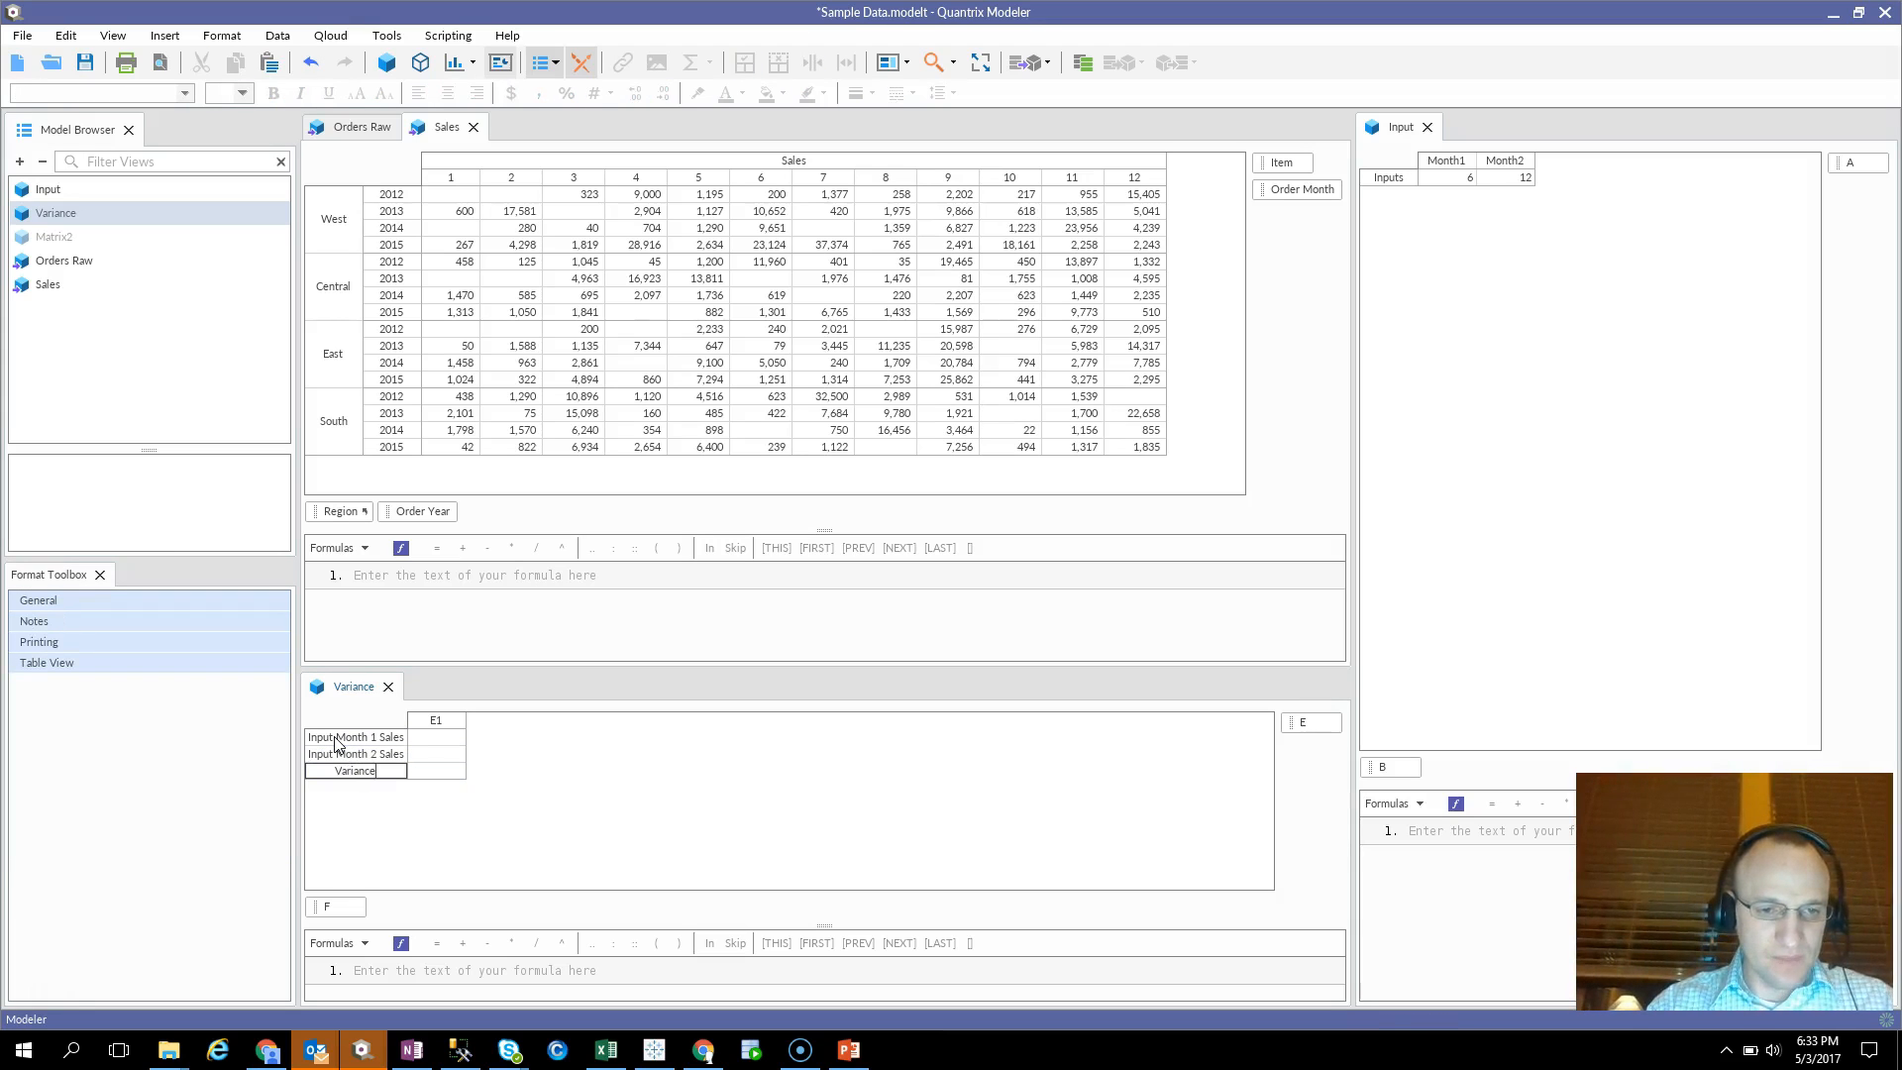
key(Tab)
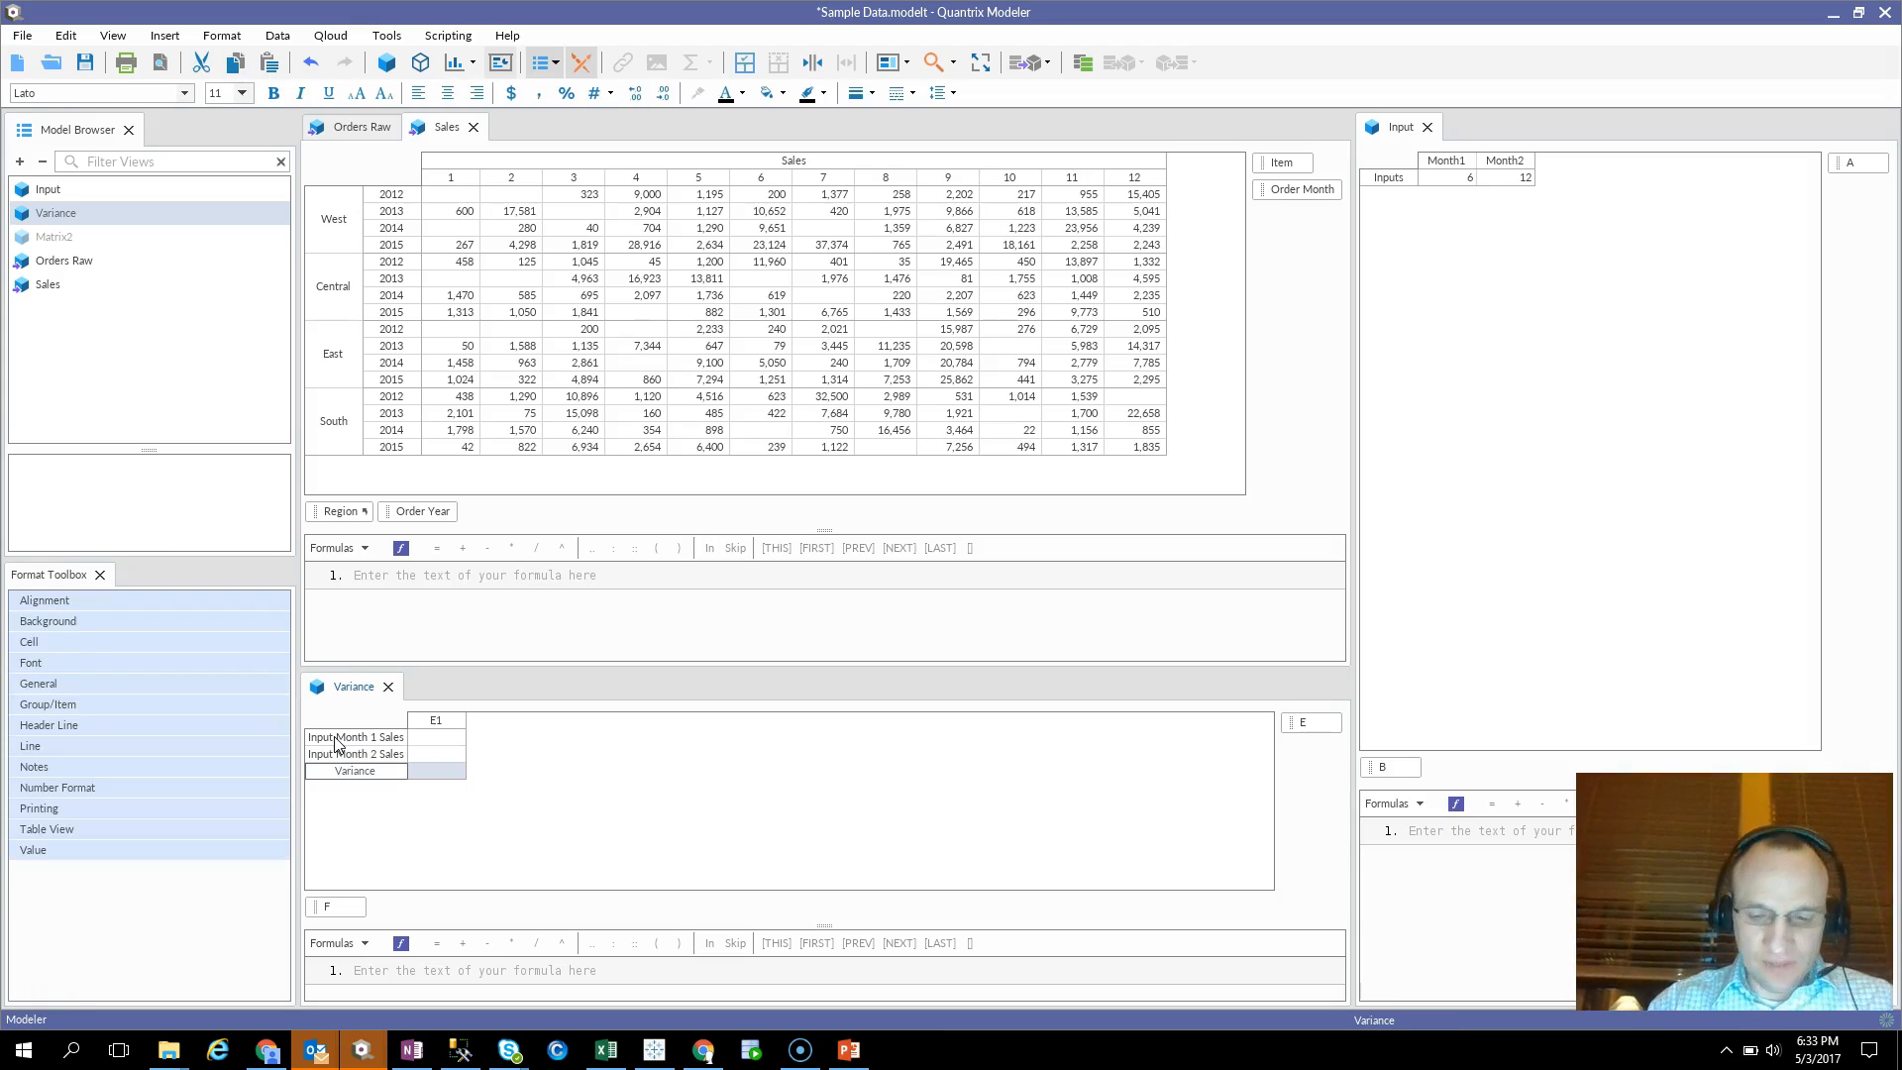
Add the formula Variance = Input Month 1 Sales-Input Month 2 Sales to the Variance matrix.
text(=)
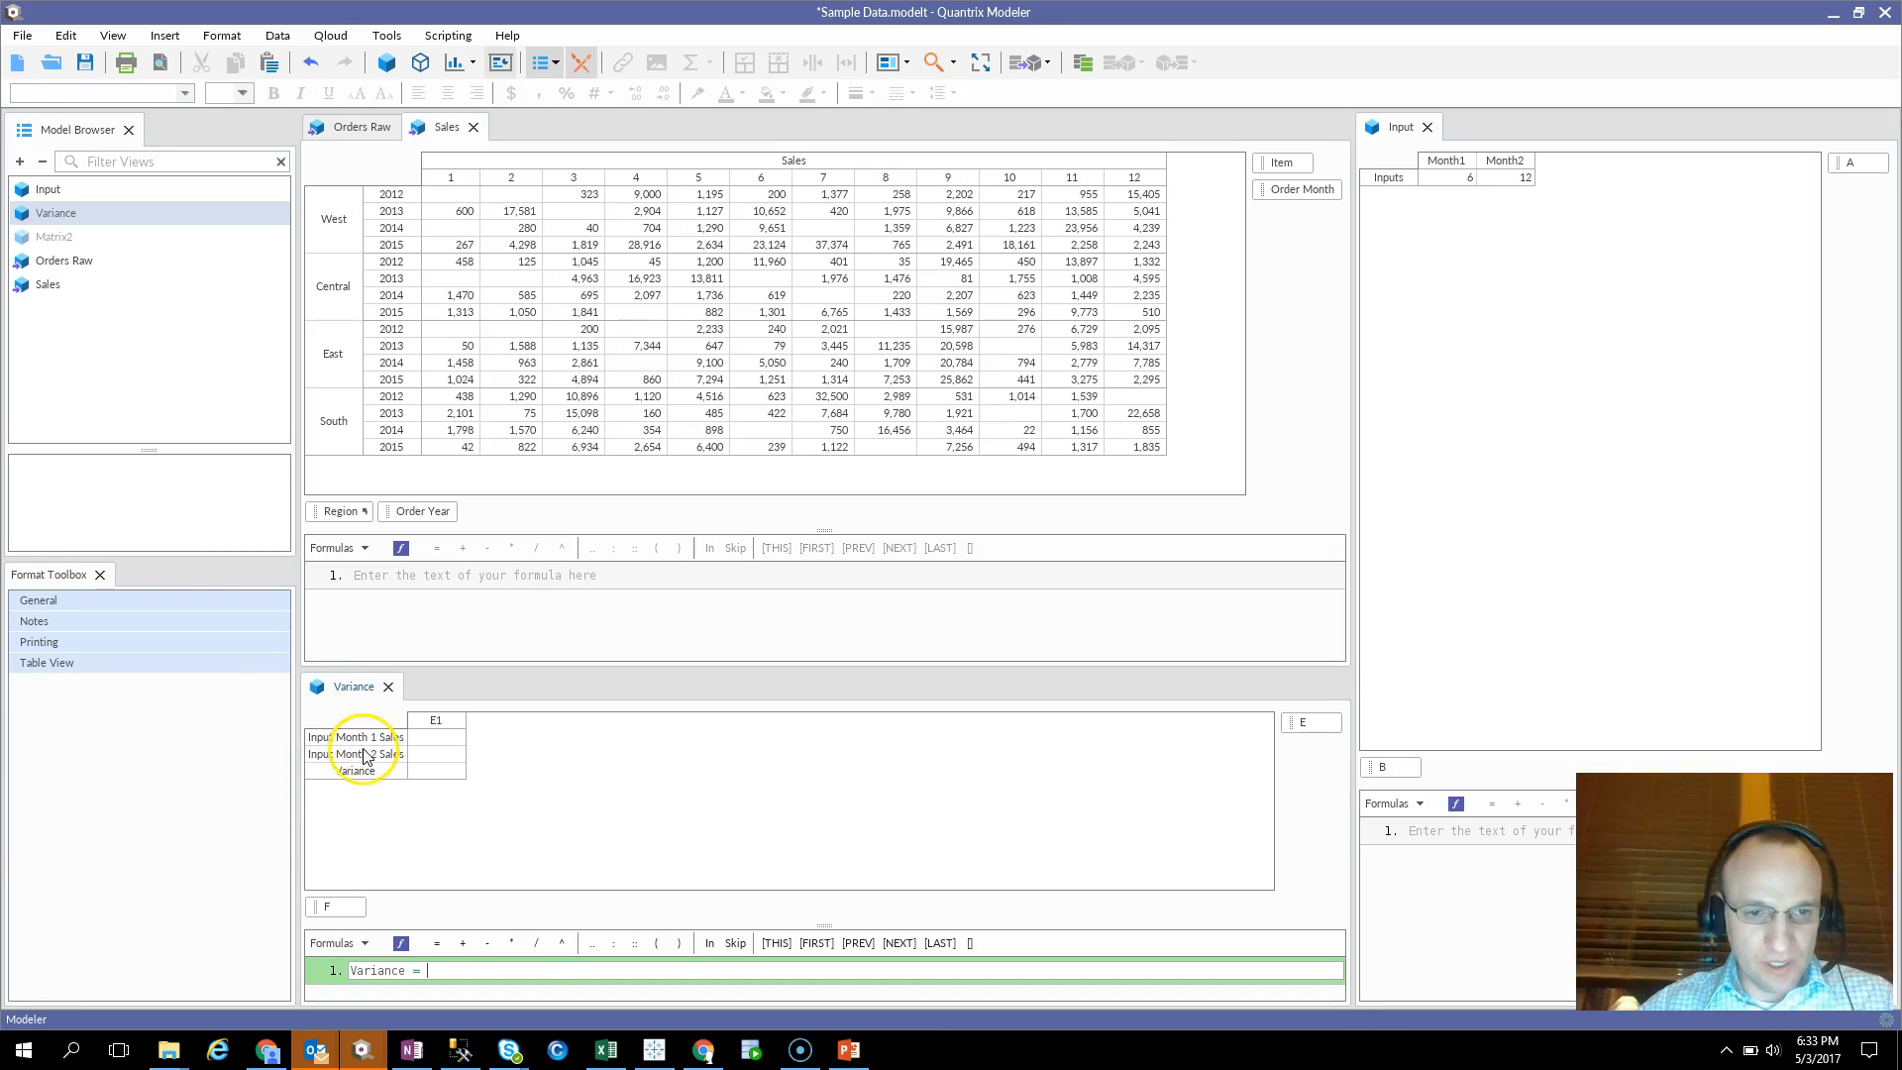
click(366, 741)
text(-)
click(366, 753)
key(Return)
Rename the Variance matrix's column item as Values.
click(437, 724)
text(Values)
key(Return)
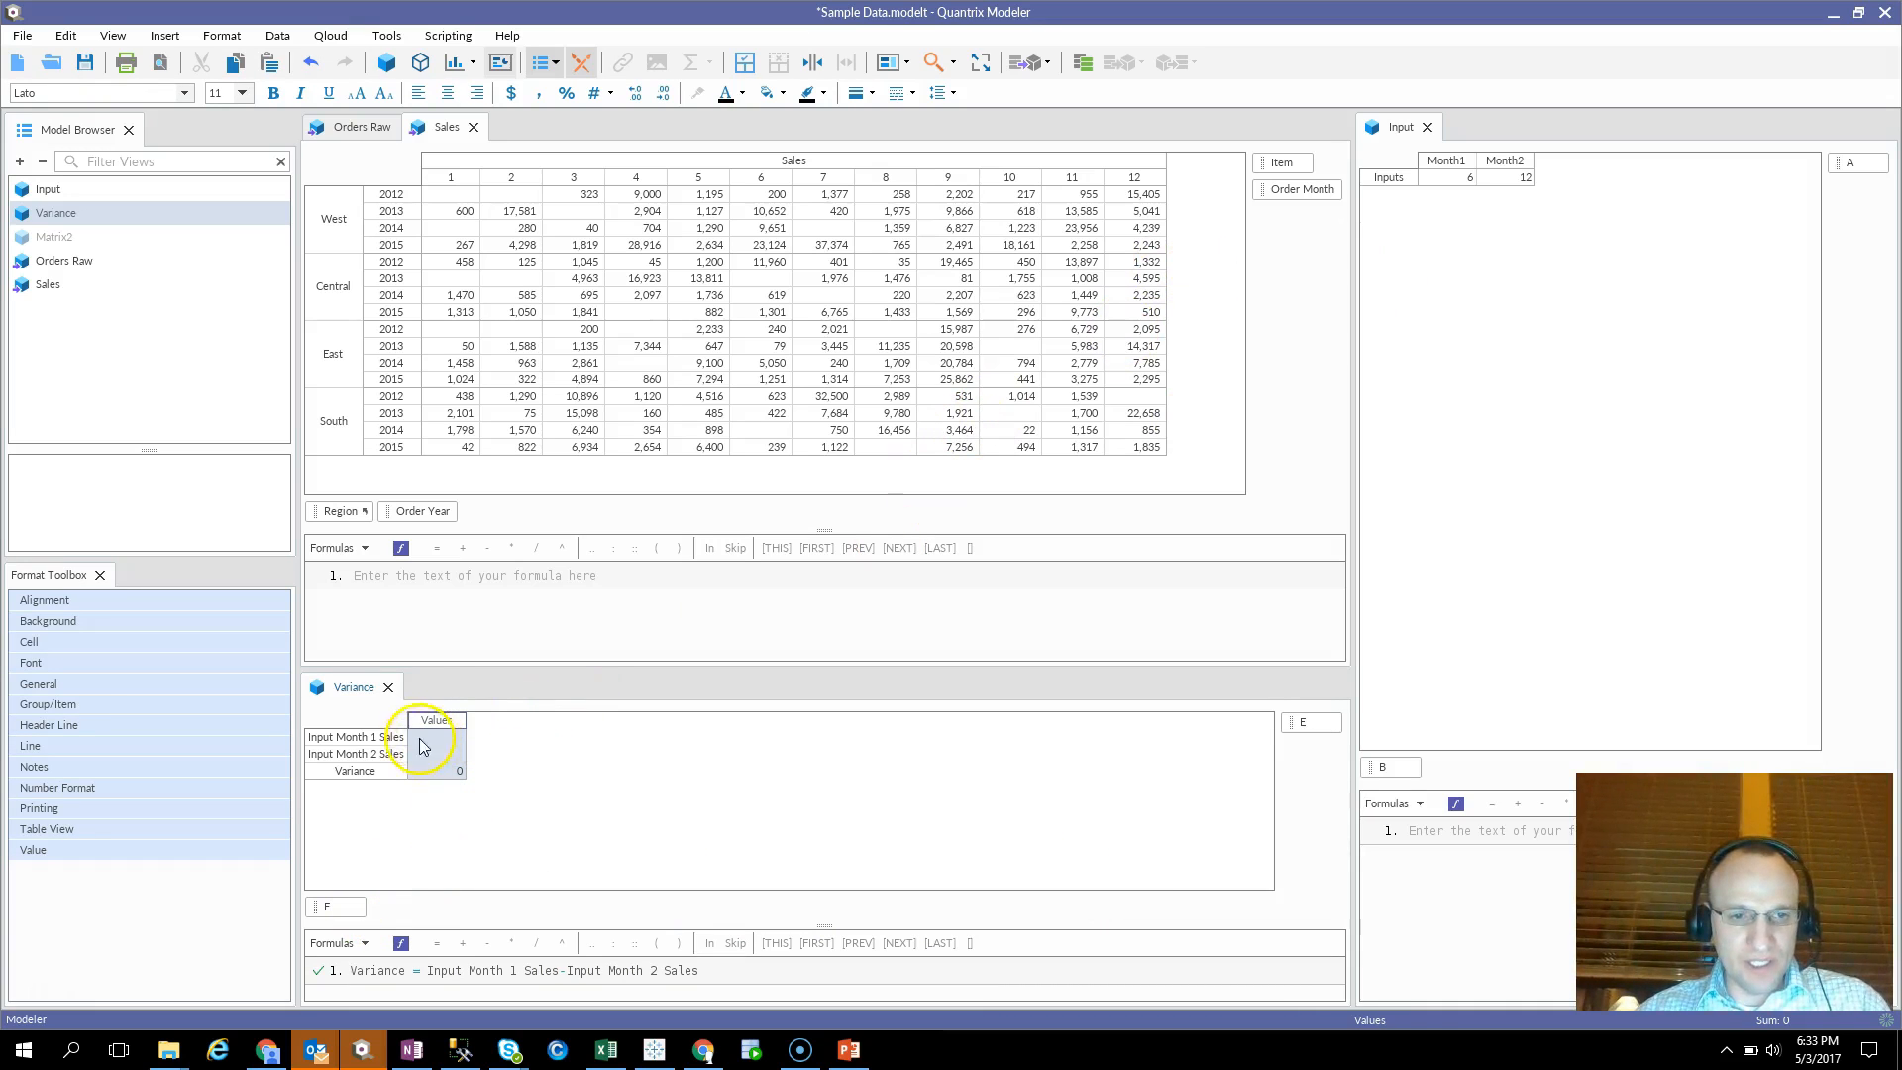
Enlarge the Variance matrix view and begin the Values:Input Month 1 Sales formula with sum(Sales::Sales).
click(380, 739)
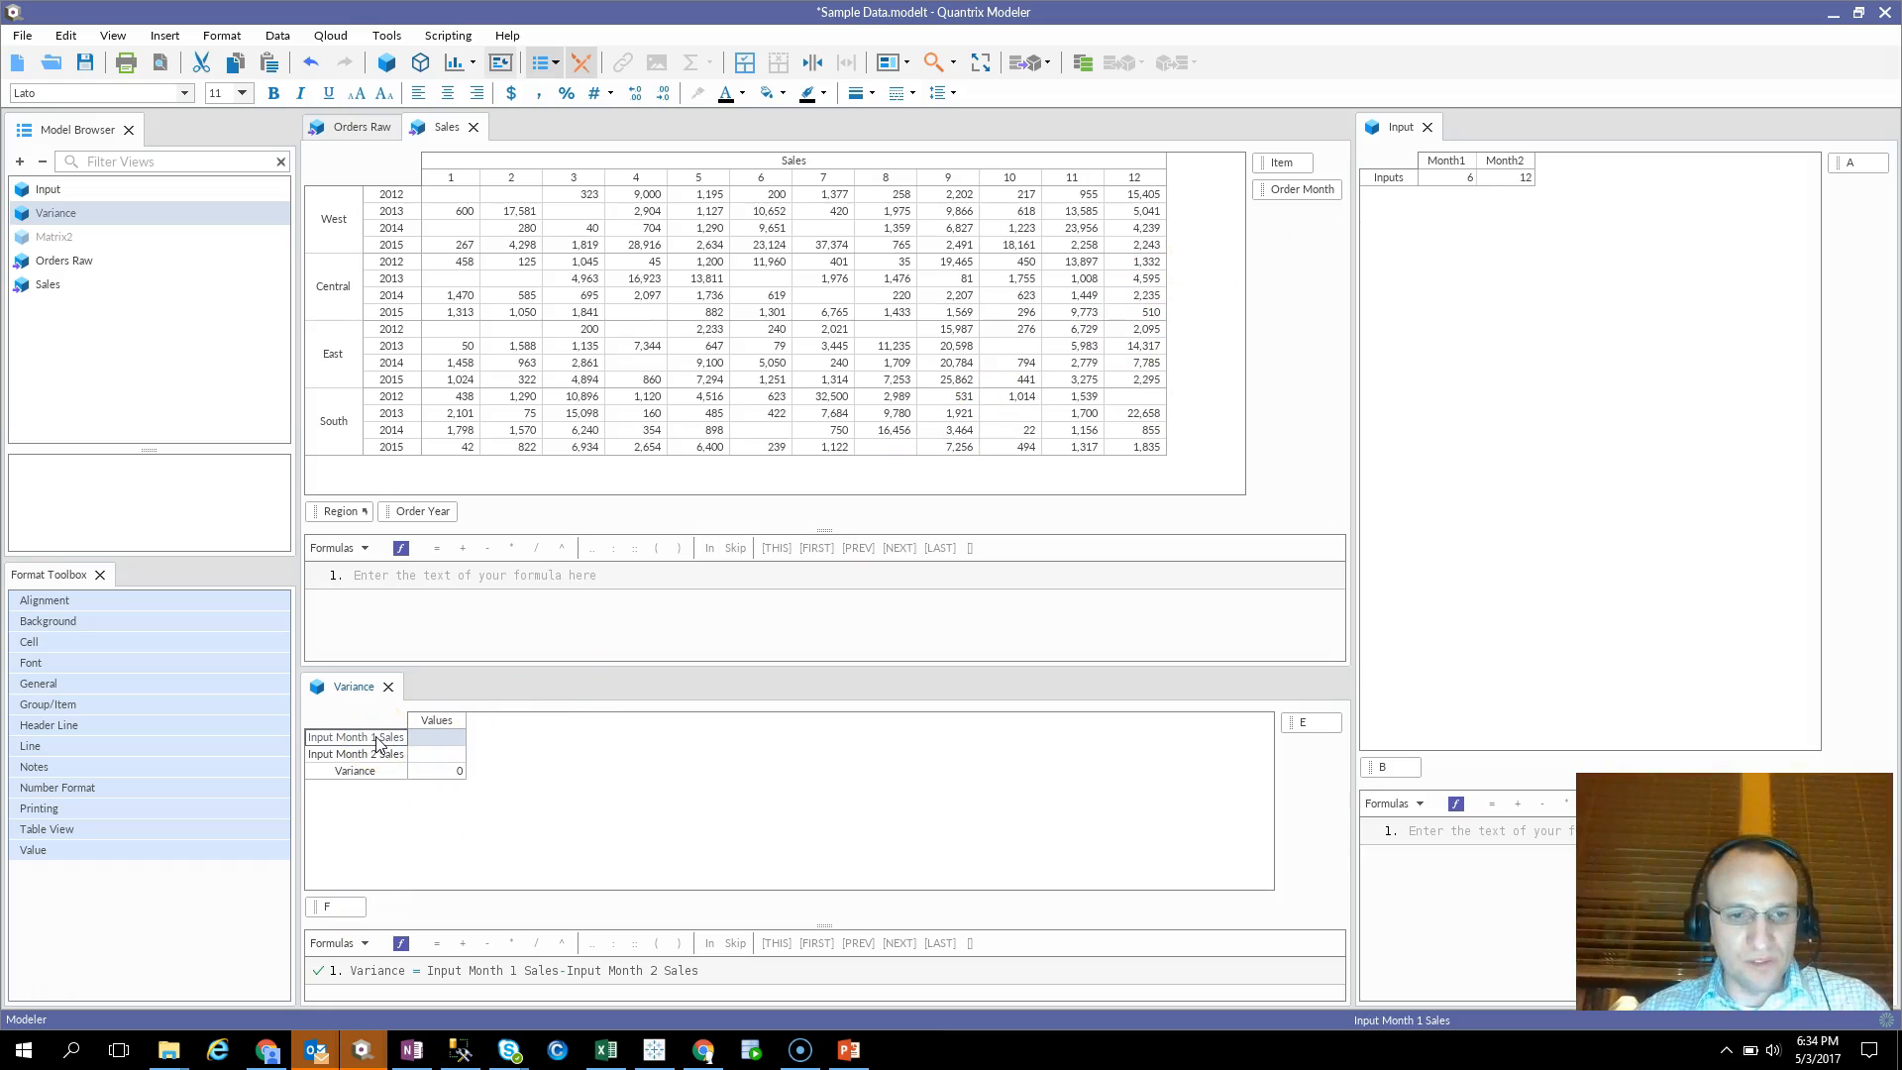
drag(412, 667, 421, 498)
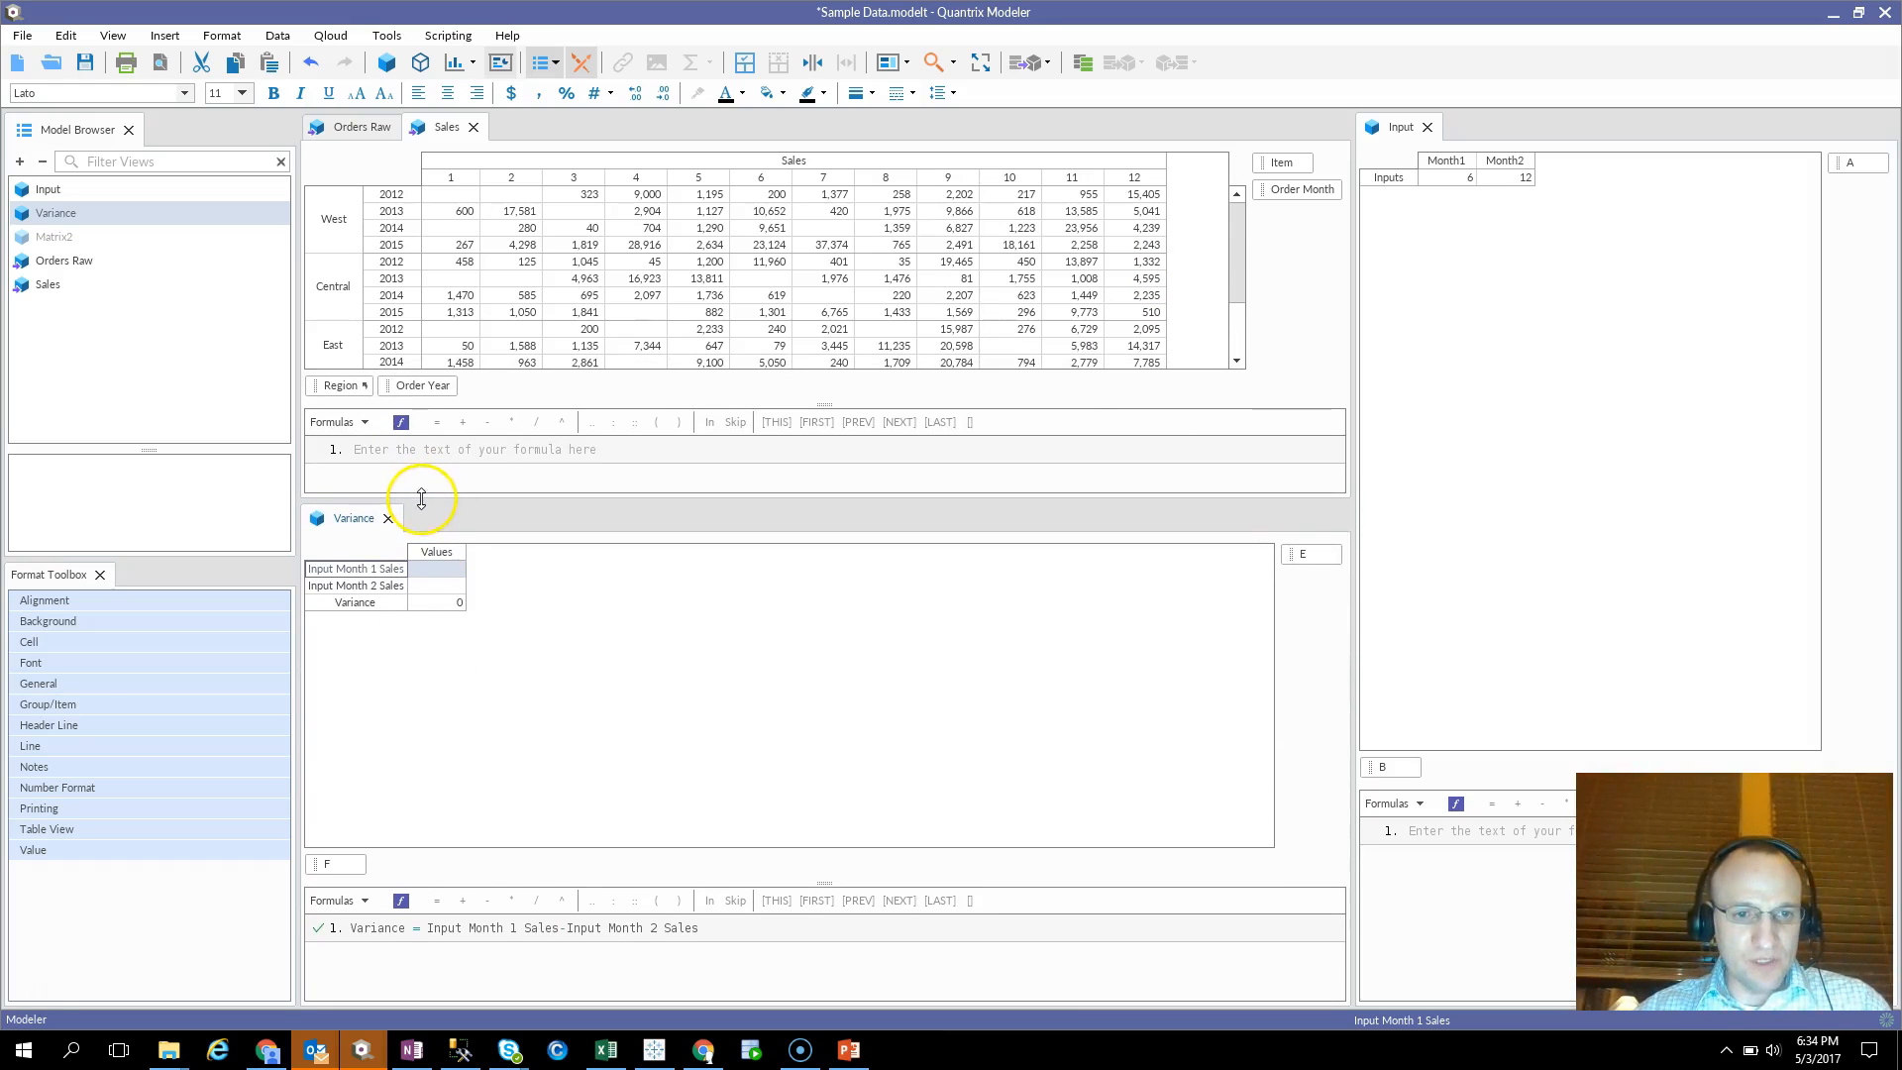
click(436, 569)
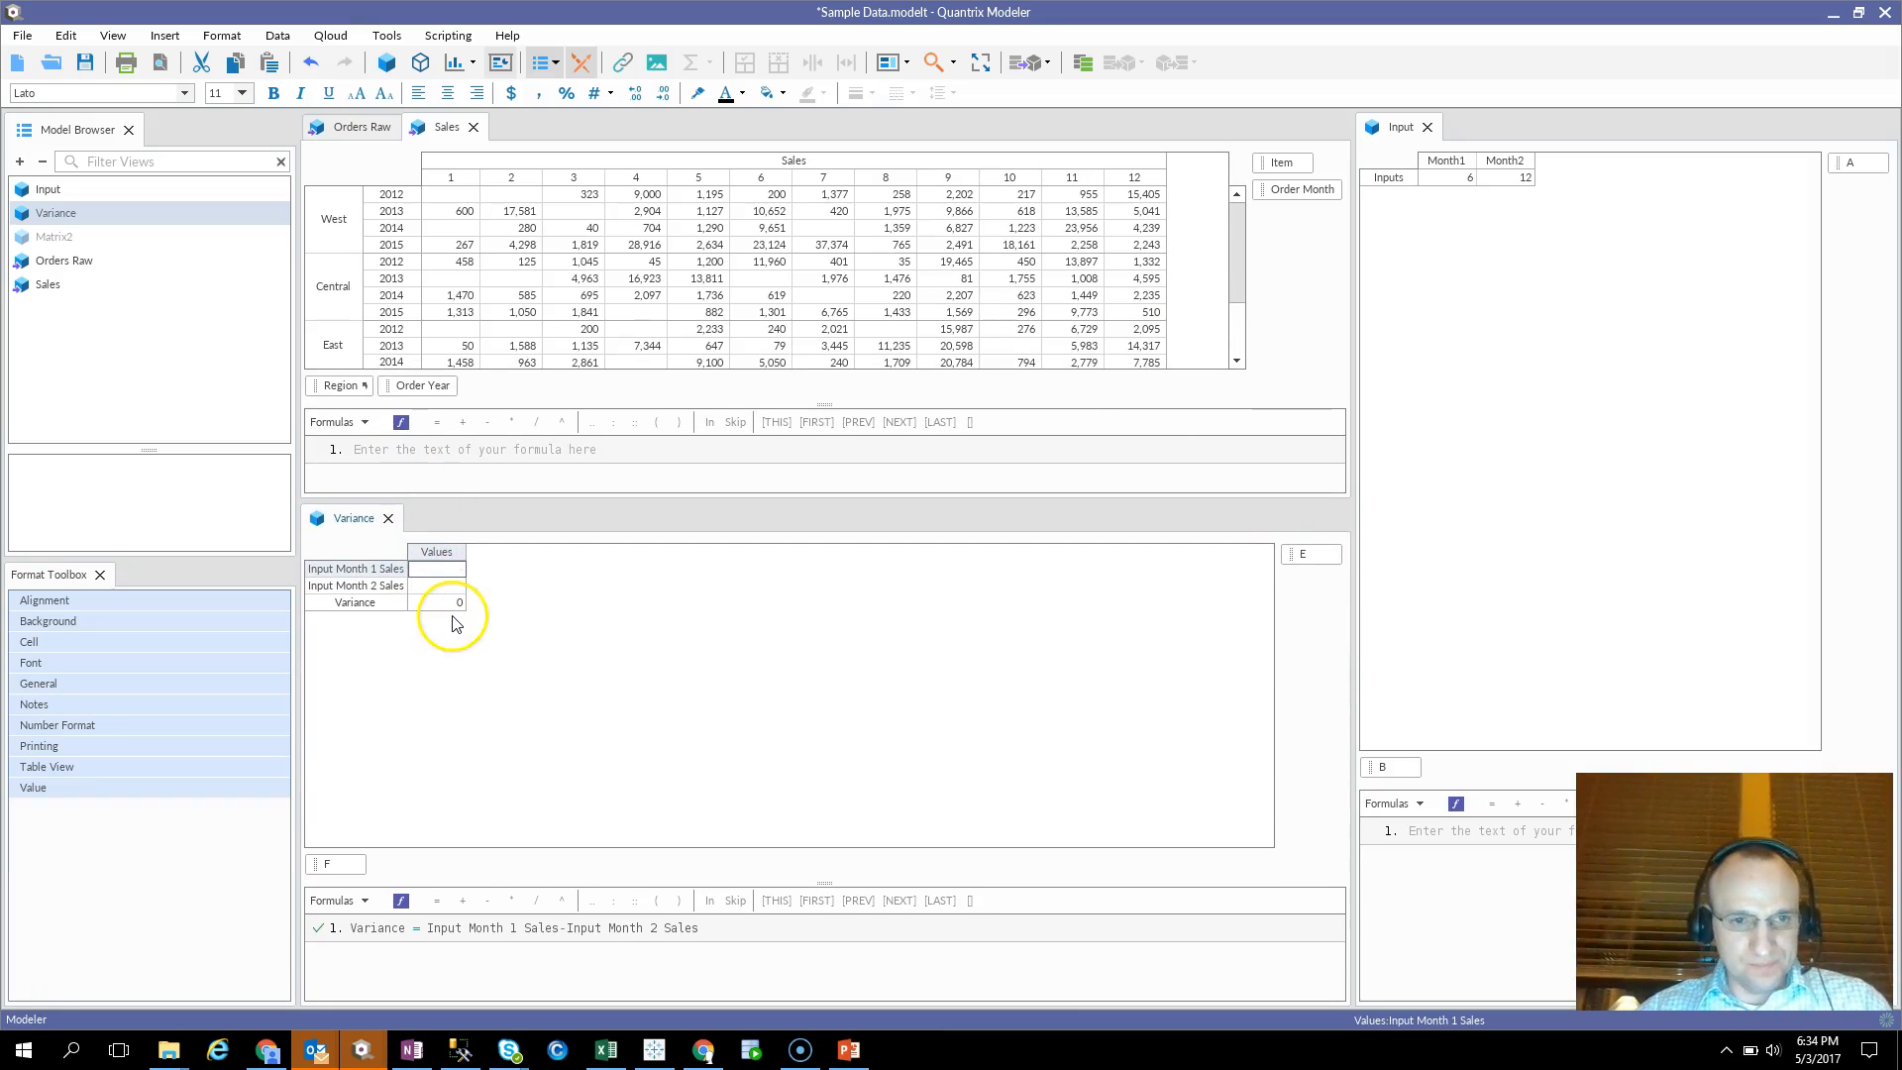
text(= )
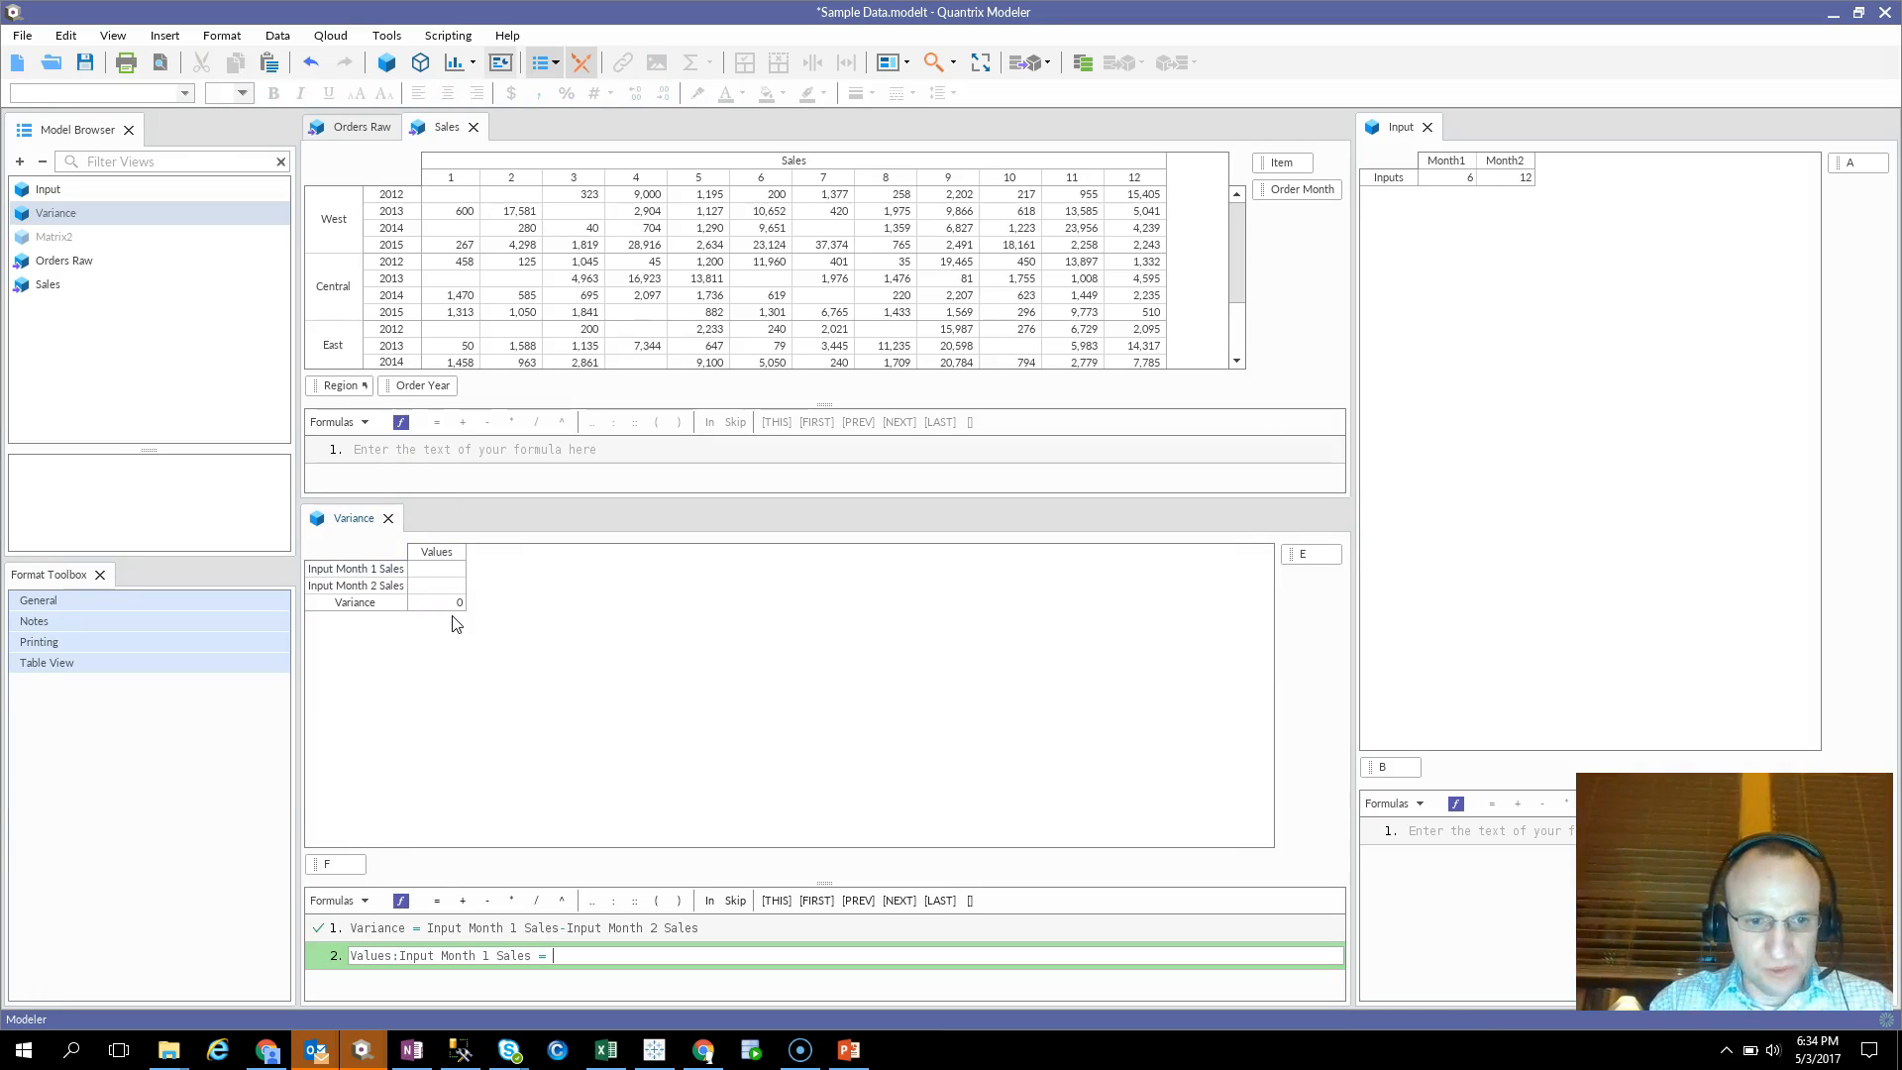
text(sum()
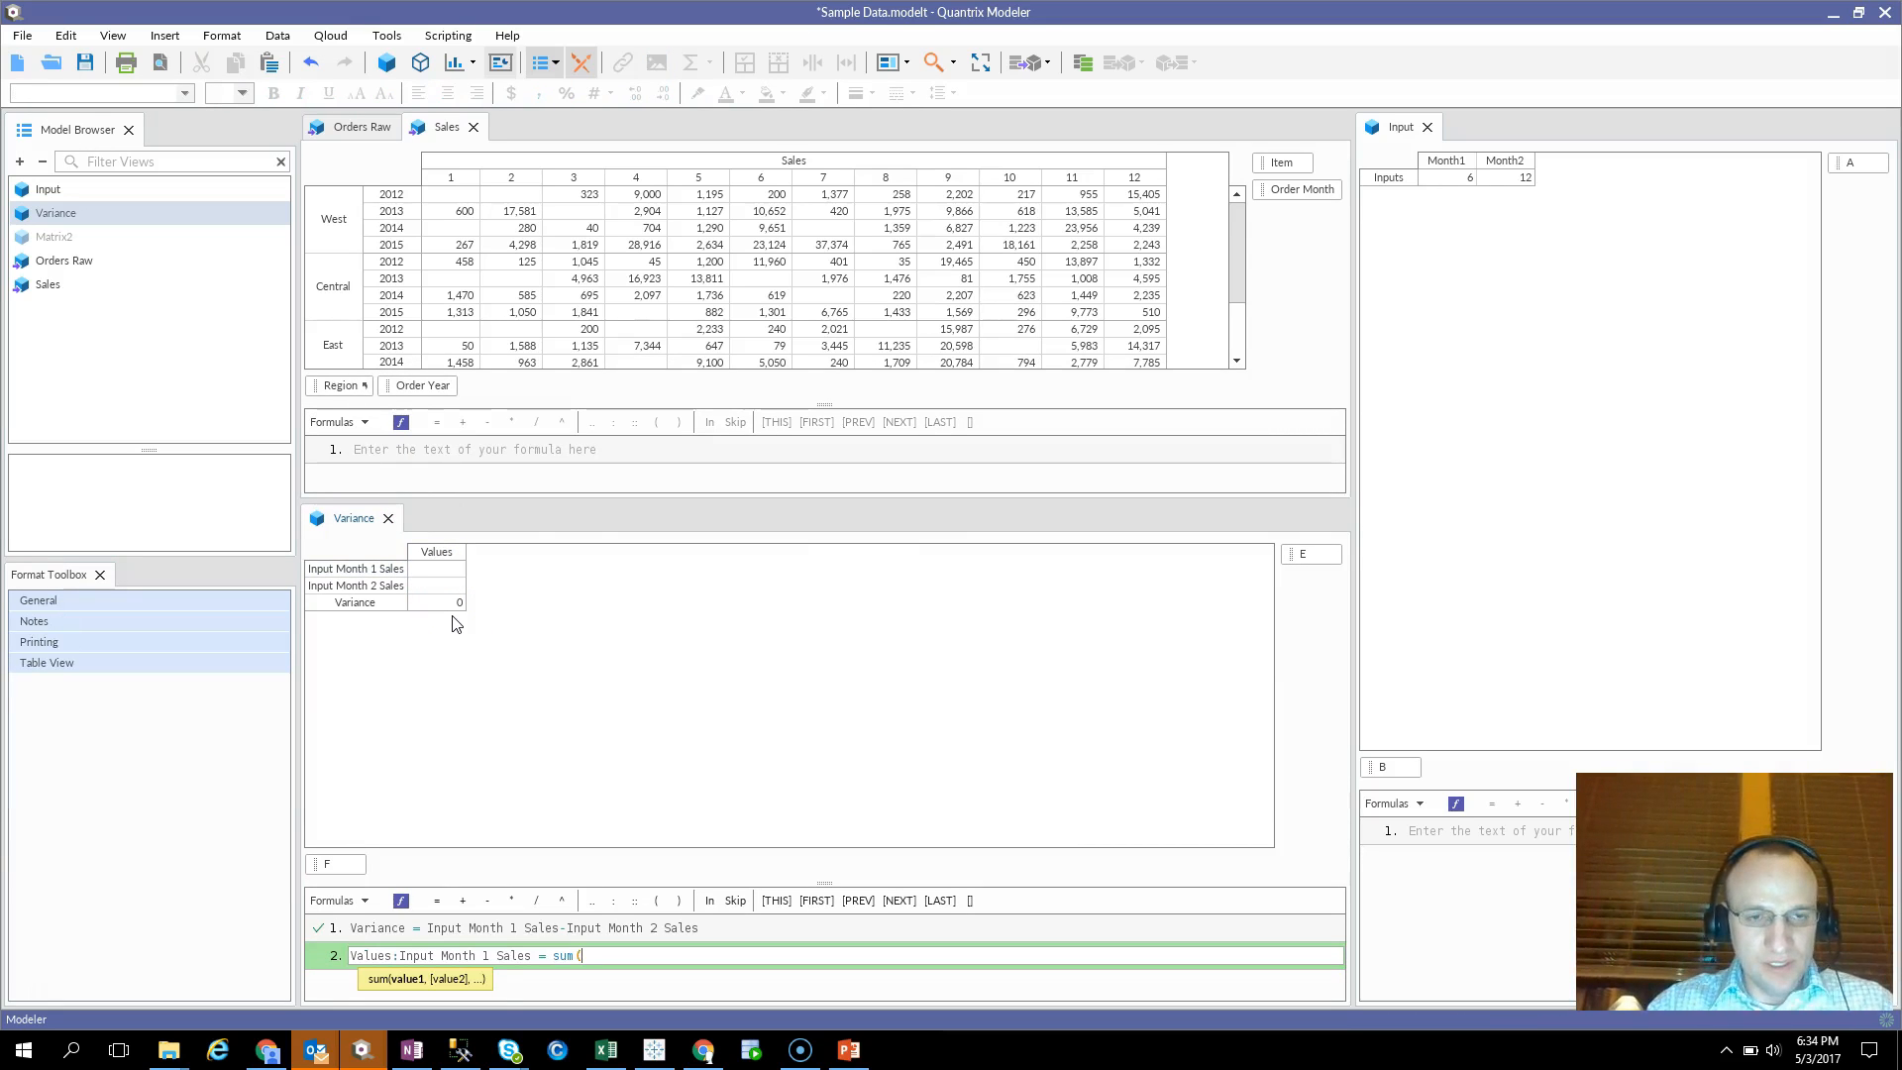
click(860, 168)
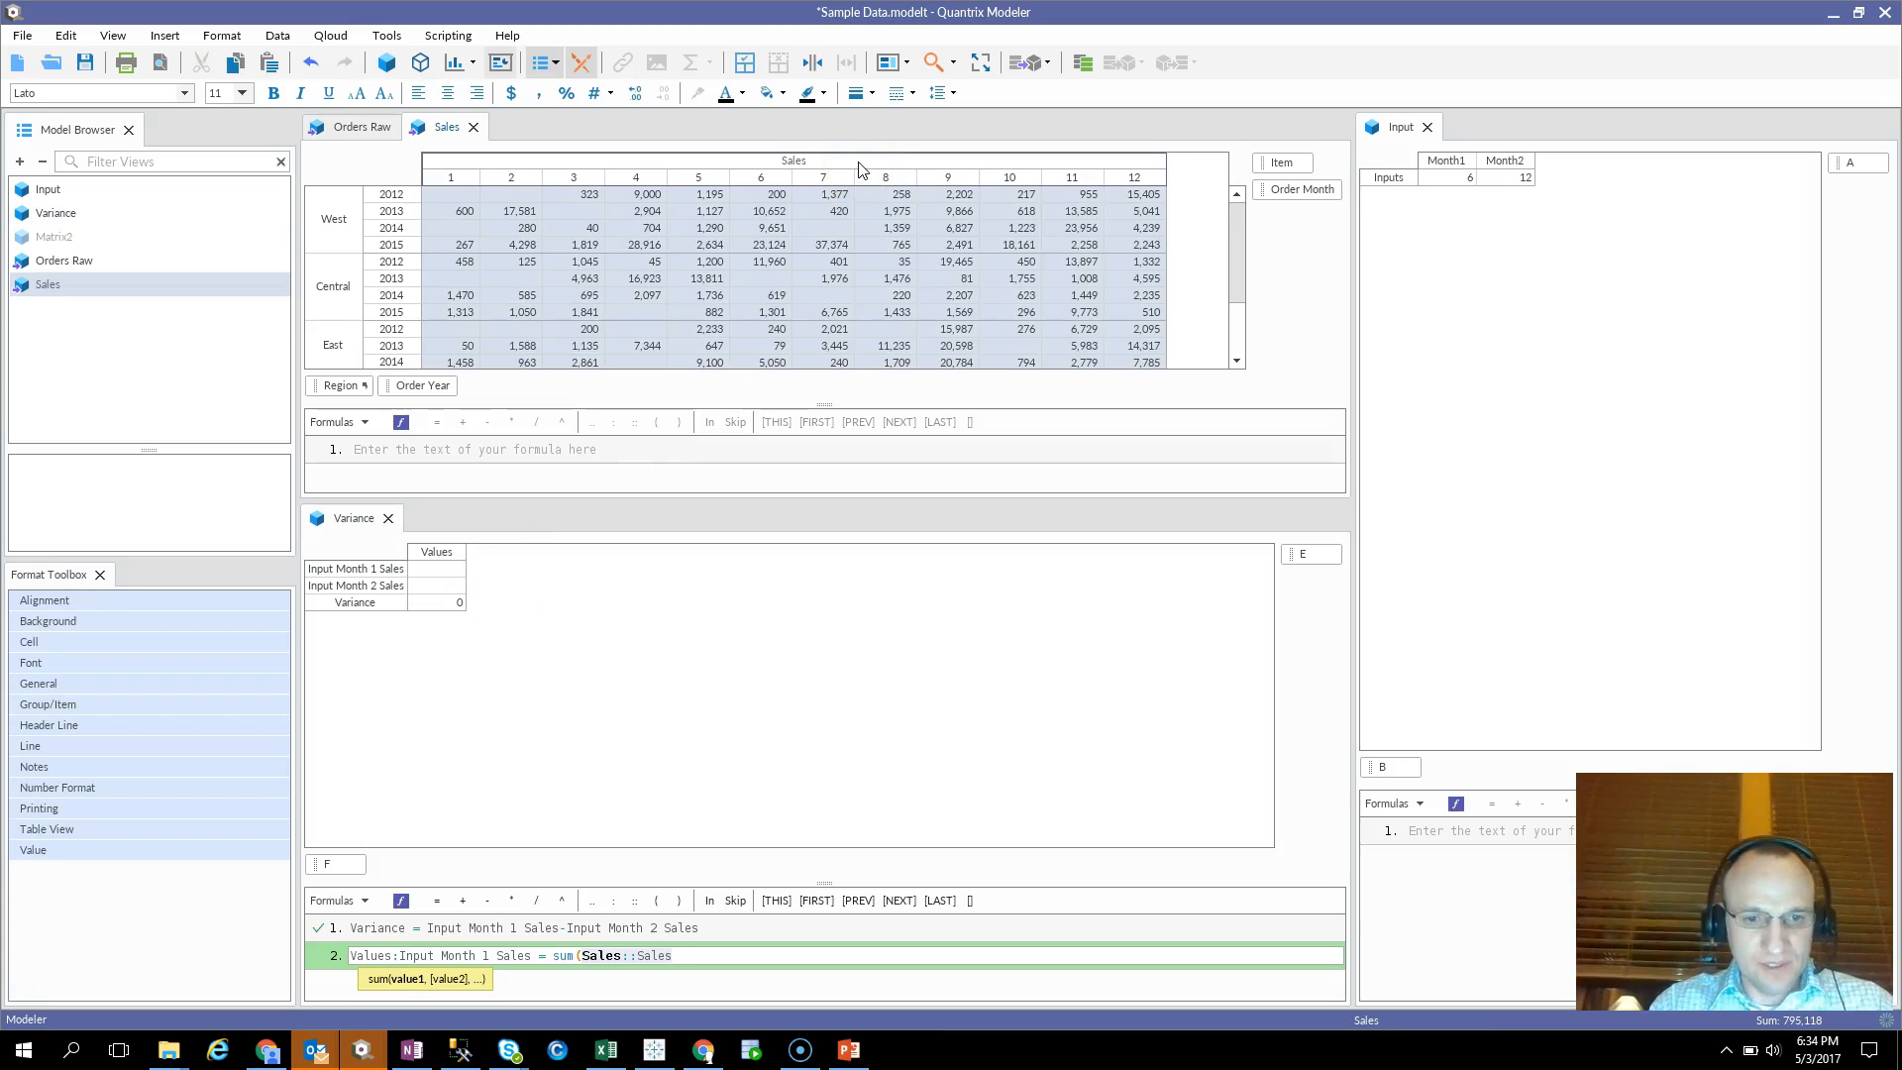
text() )
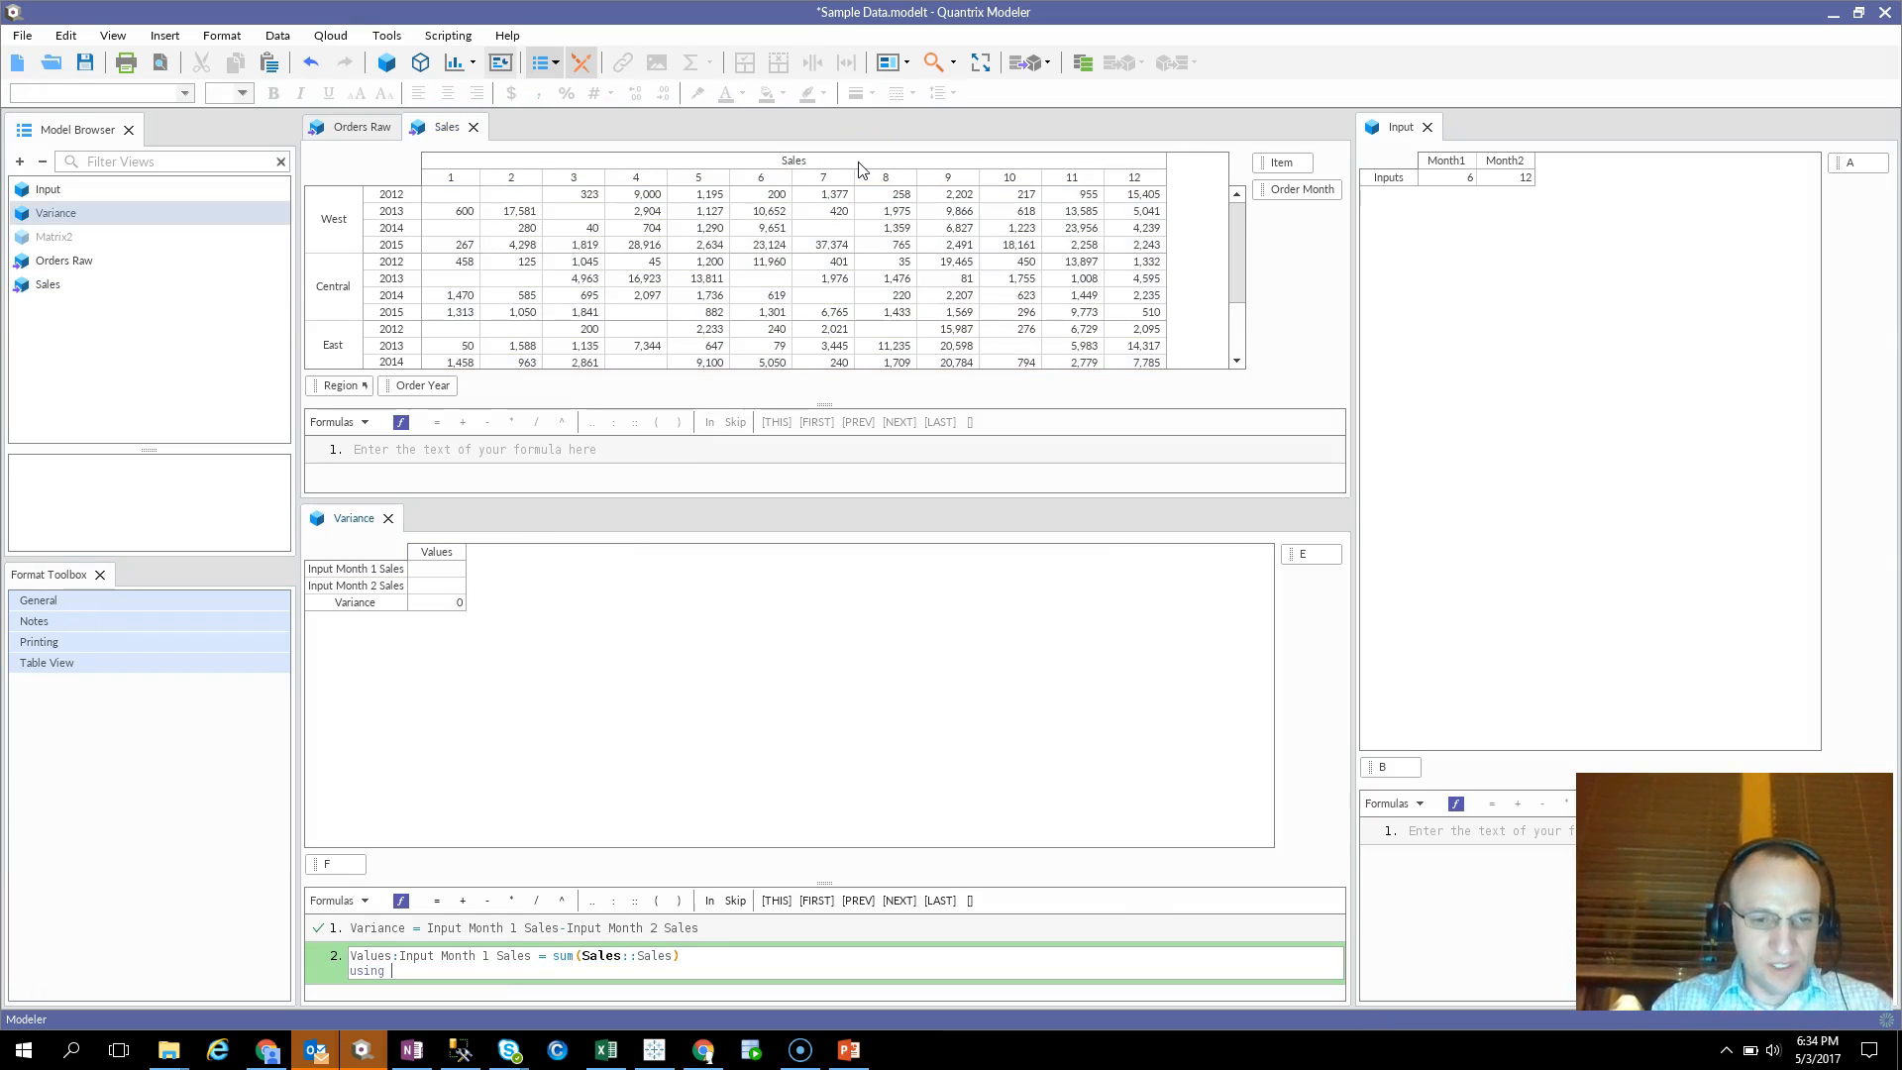
Complete the Input Month 1 Sales formula with the clause using Input::Month1 as Sales::Order Month.
text(using)
click(1503, 162)
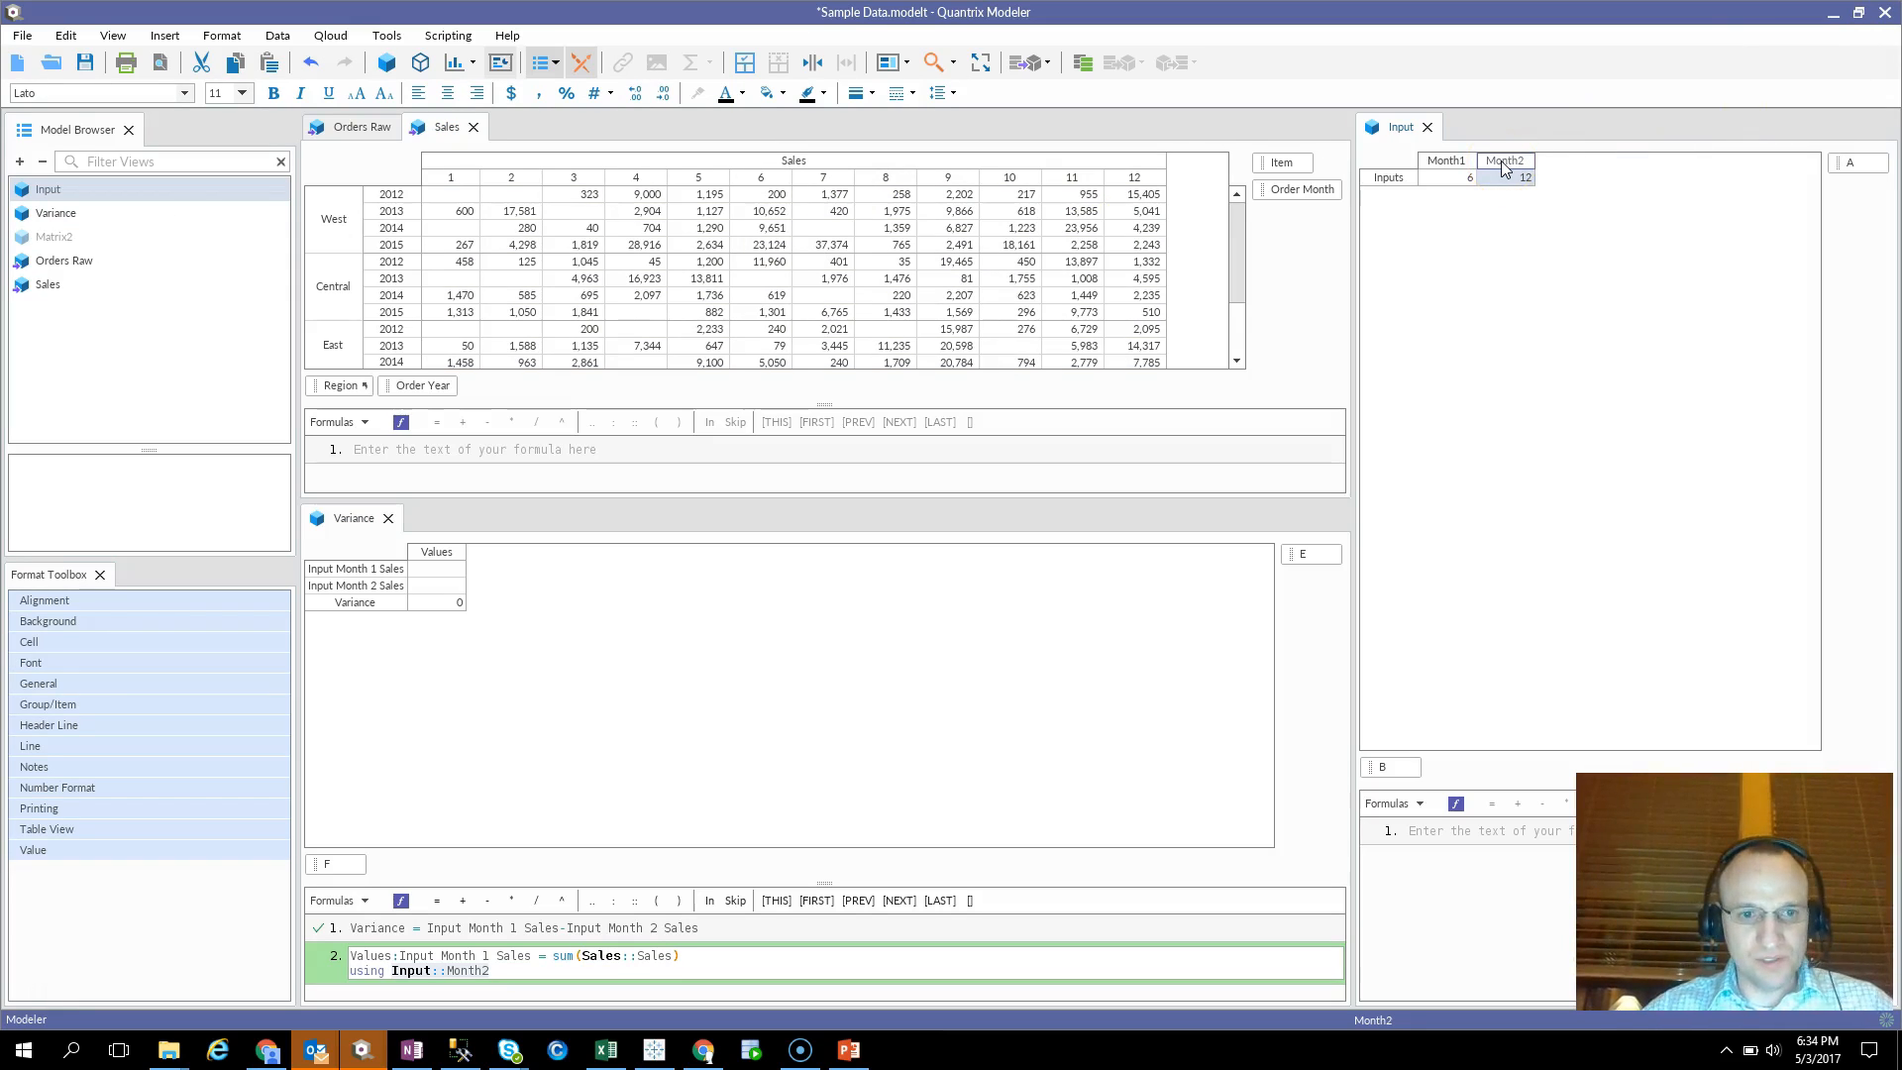
click(1428, 164)
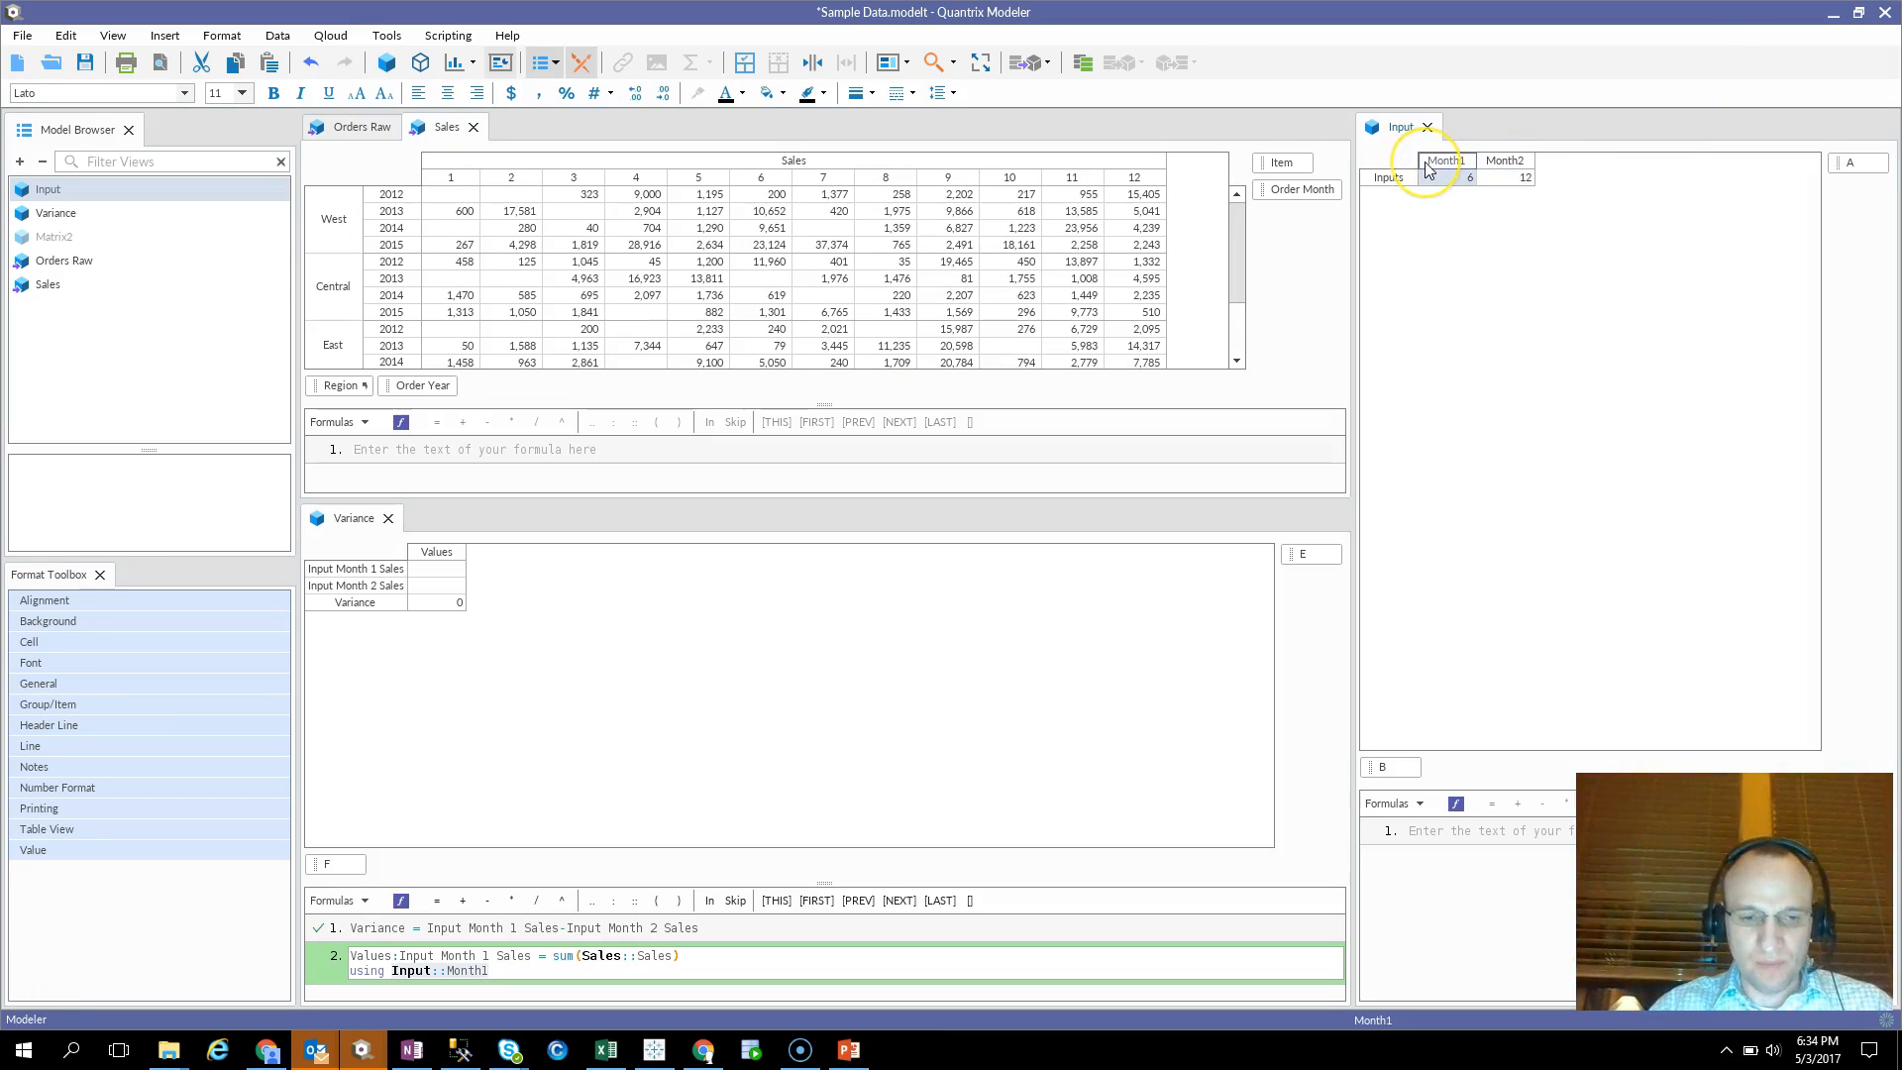
text(as)
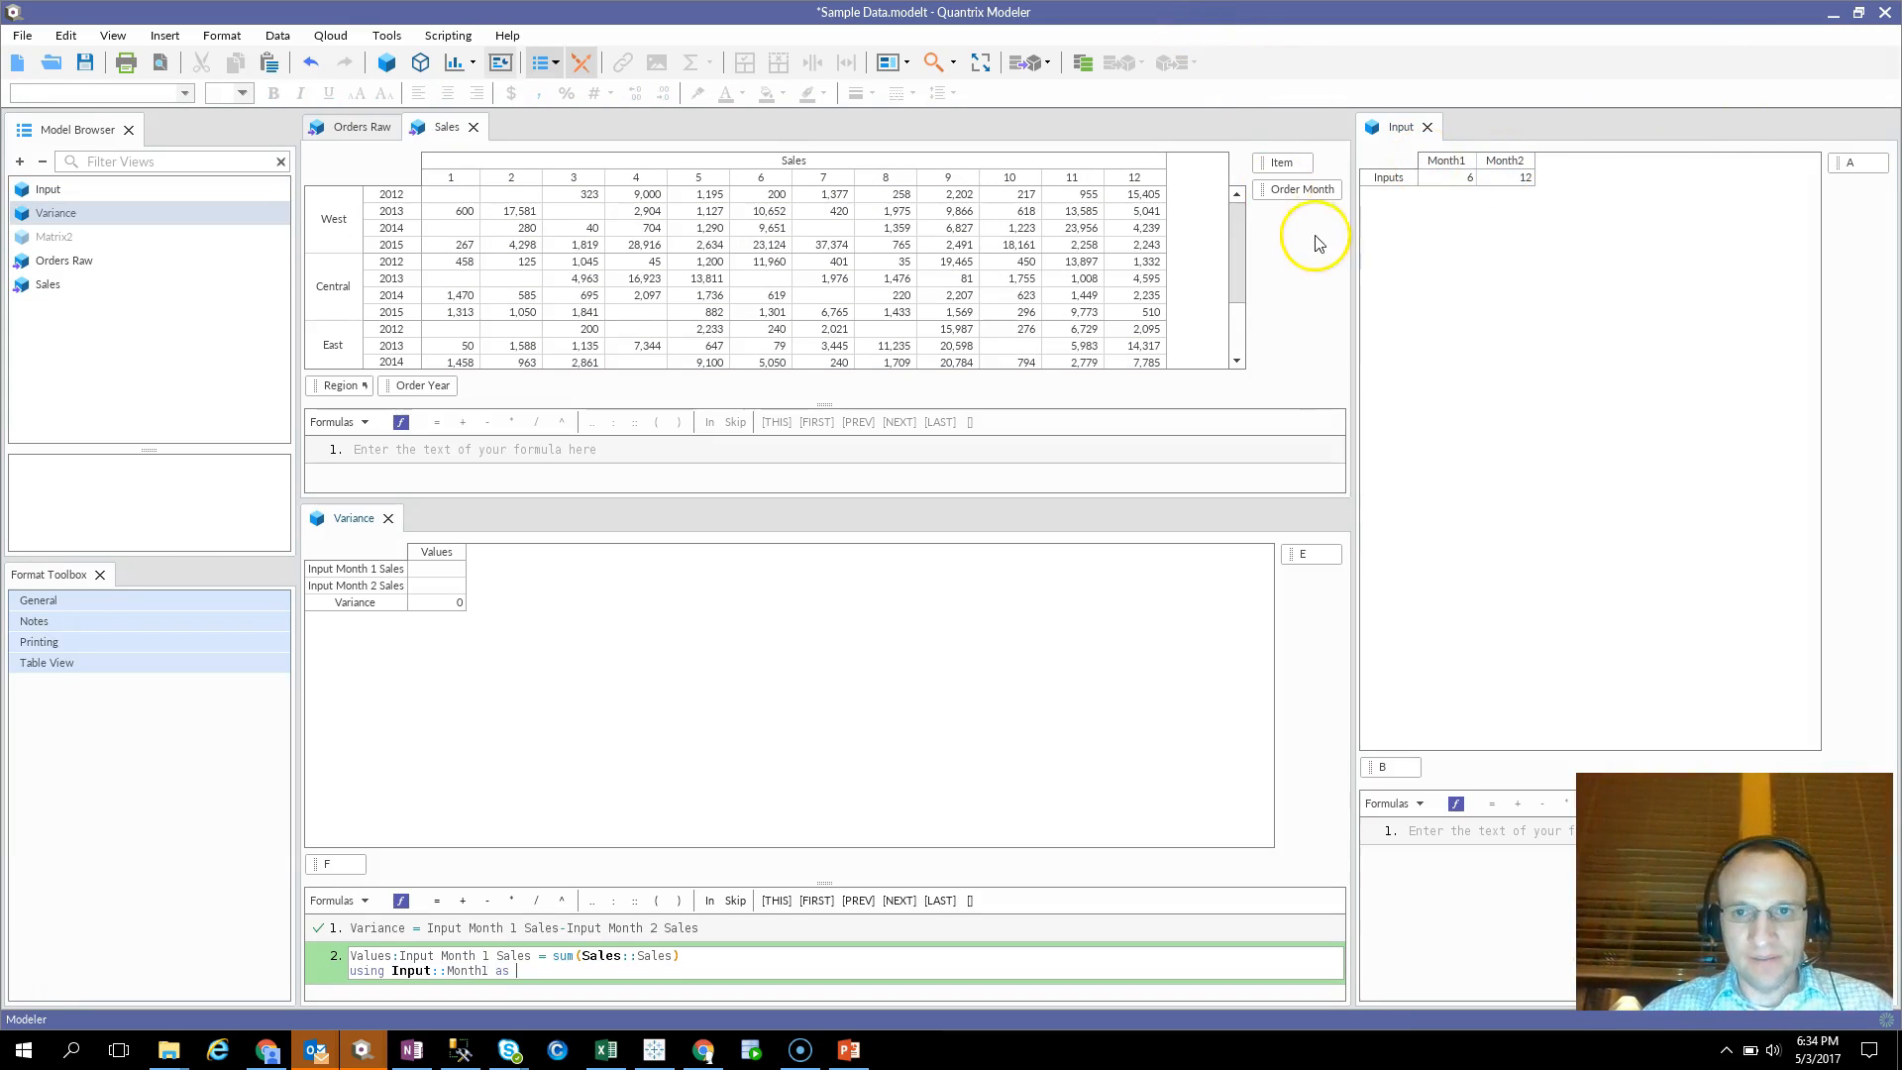
click(1323, 193)
key(Return)
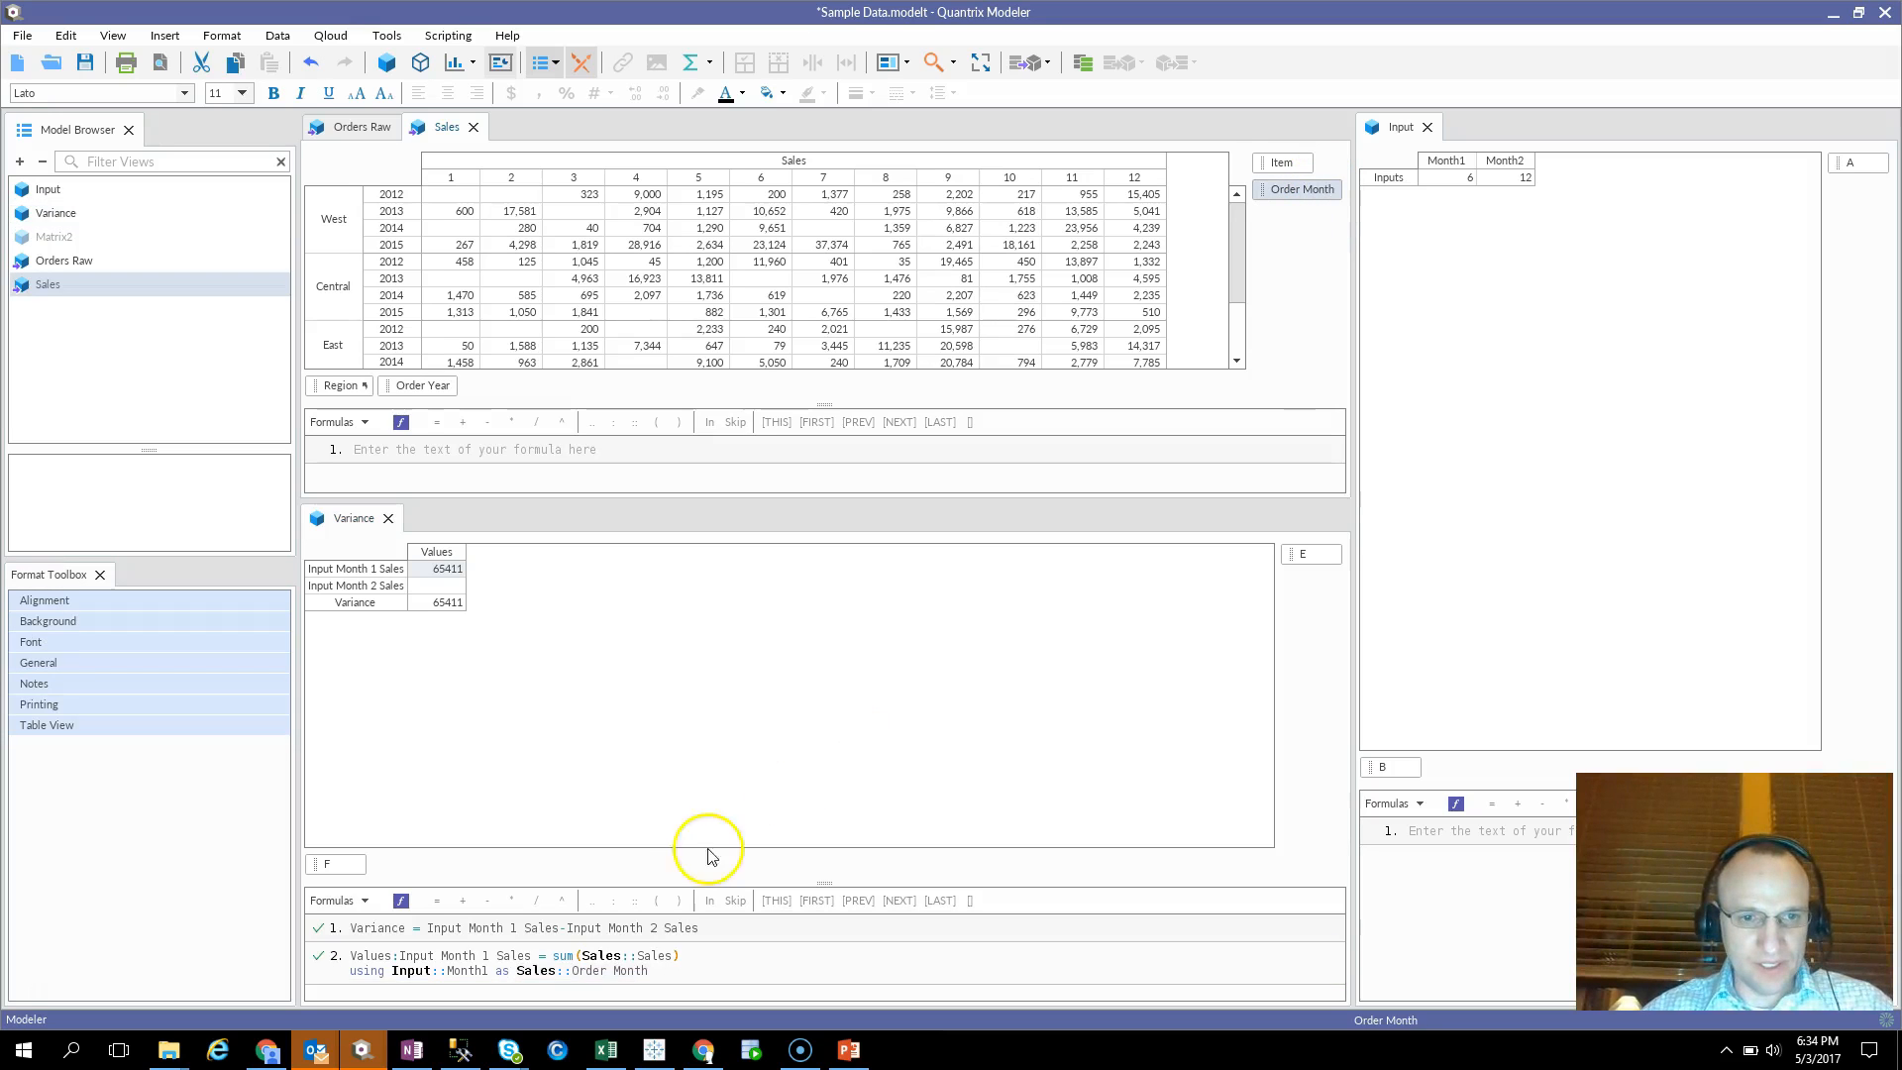
Dock the Variance matrix beneath the Input matrix and enlarge its view.
click(357, 586)
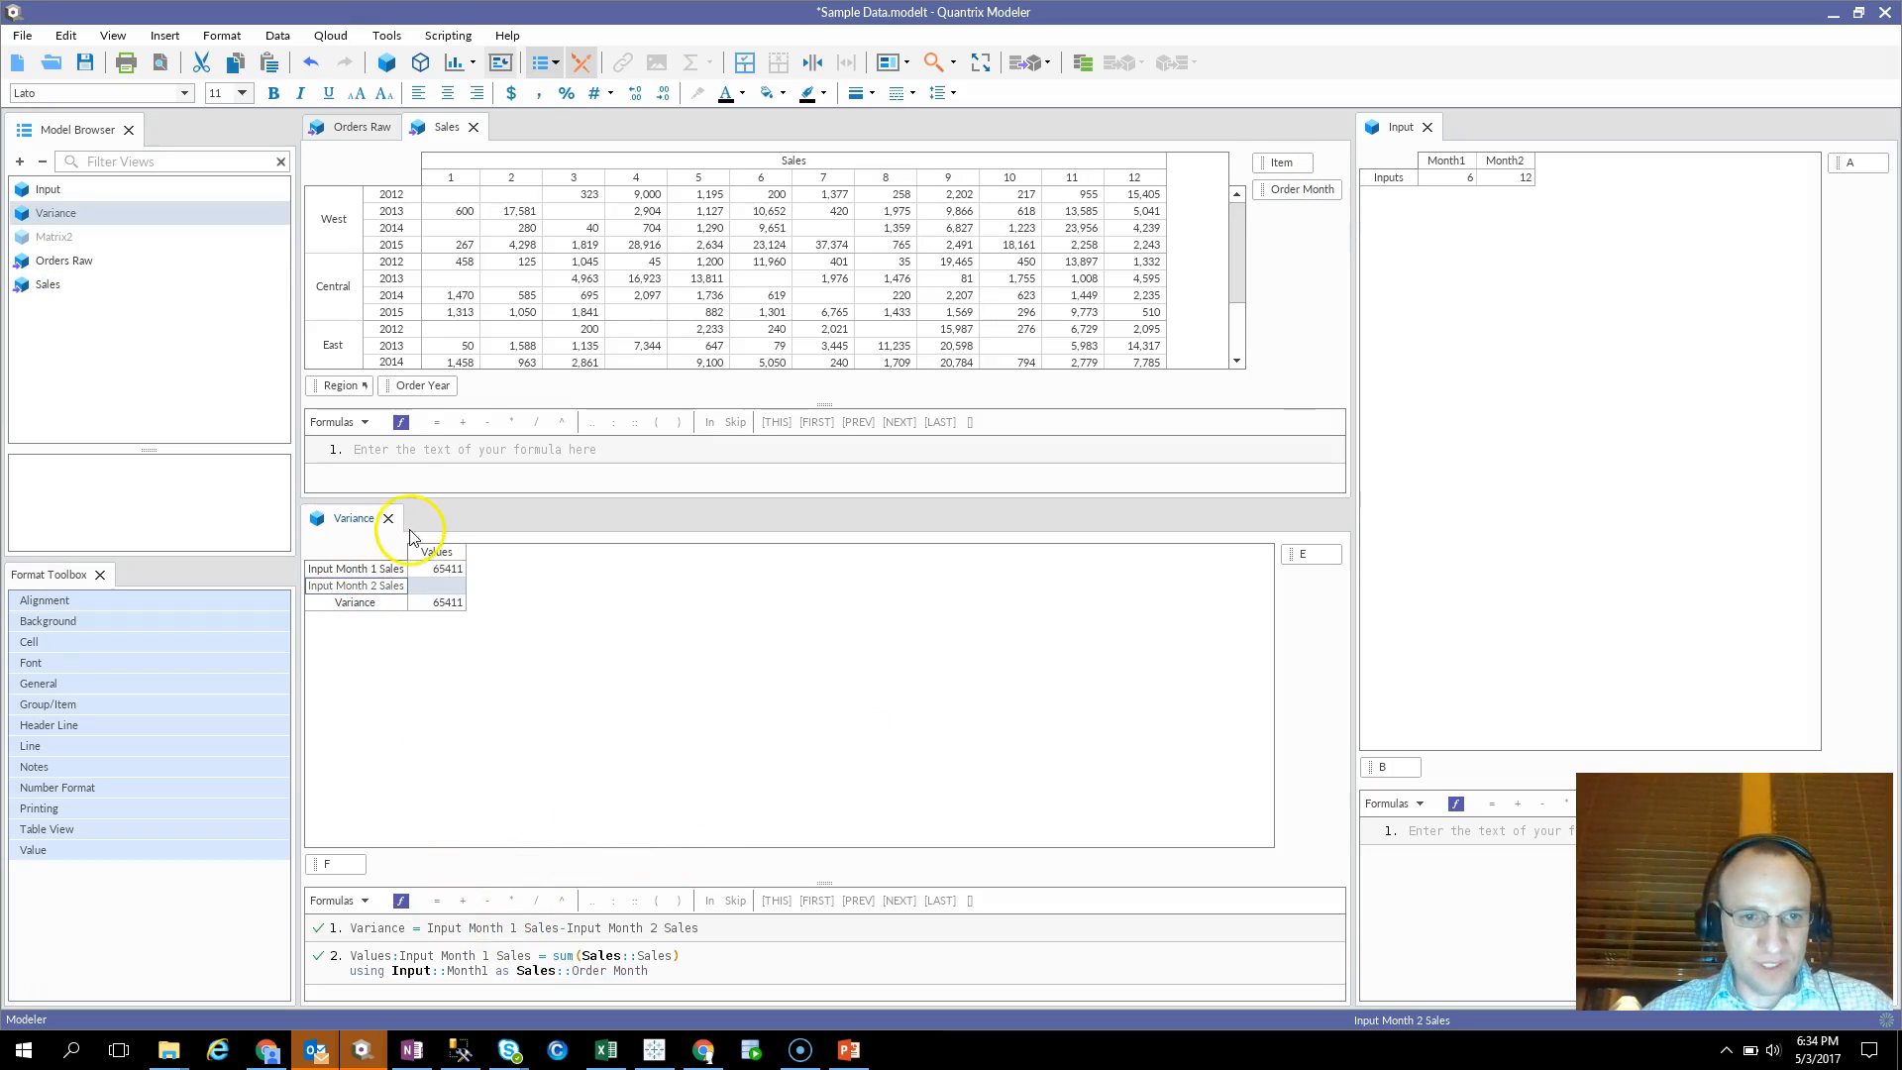
drag(376, 517, 1641, 639)
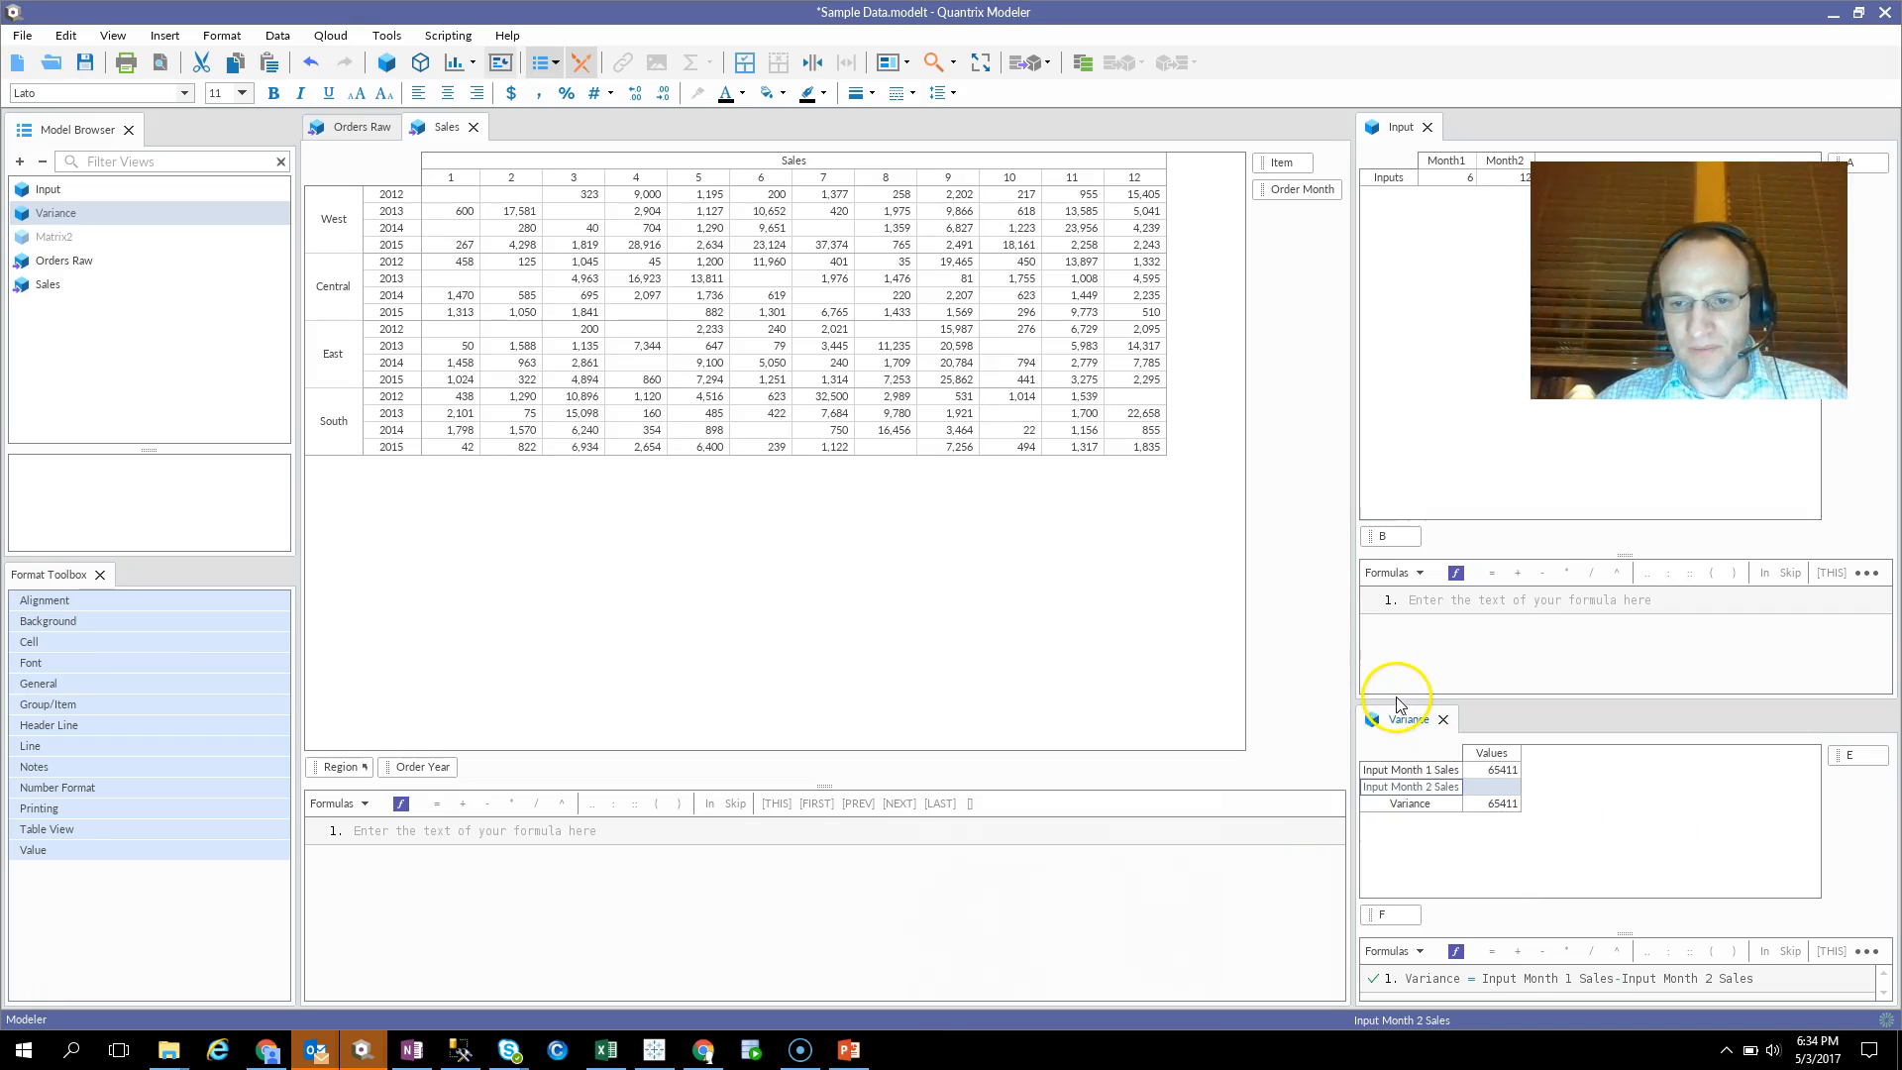
drag(1396, 698, 1402, 342)
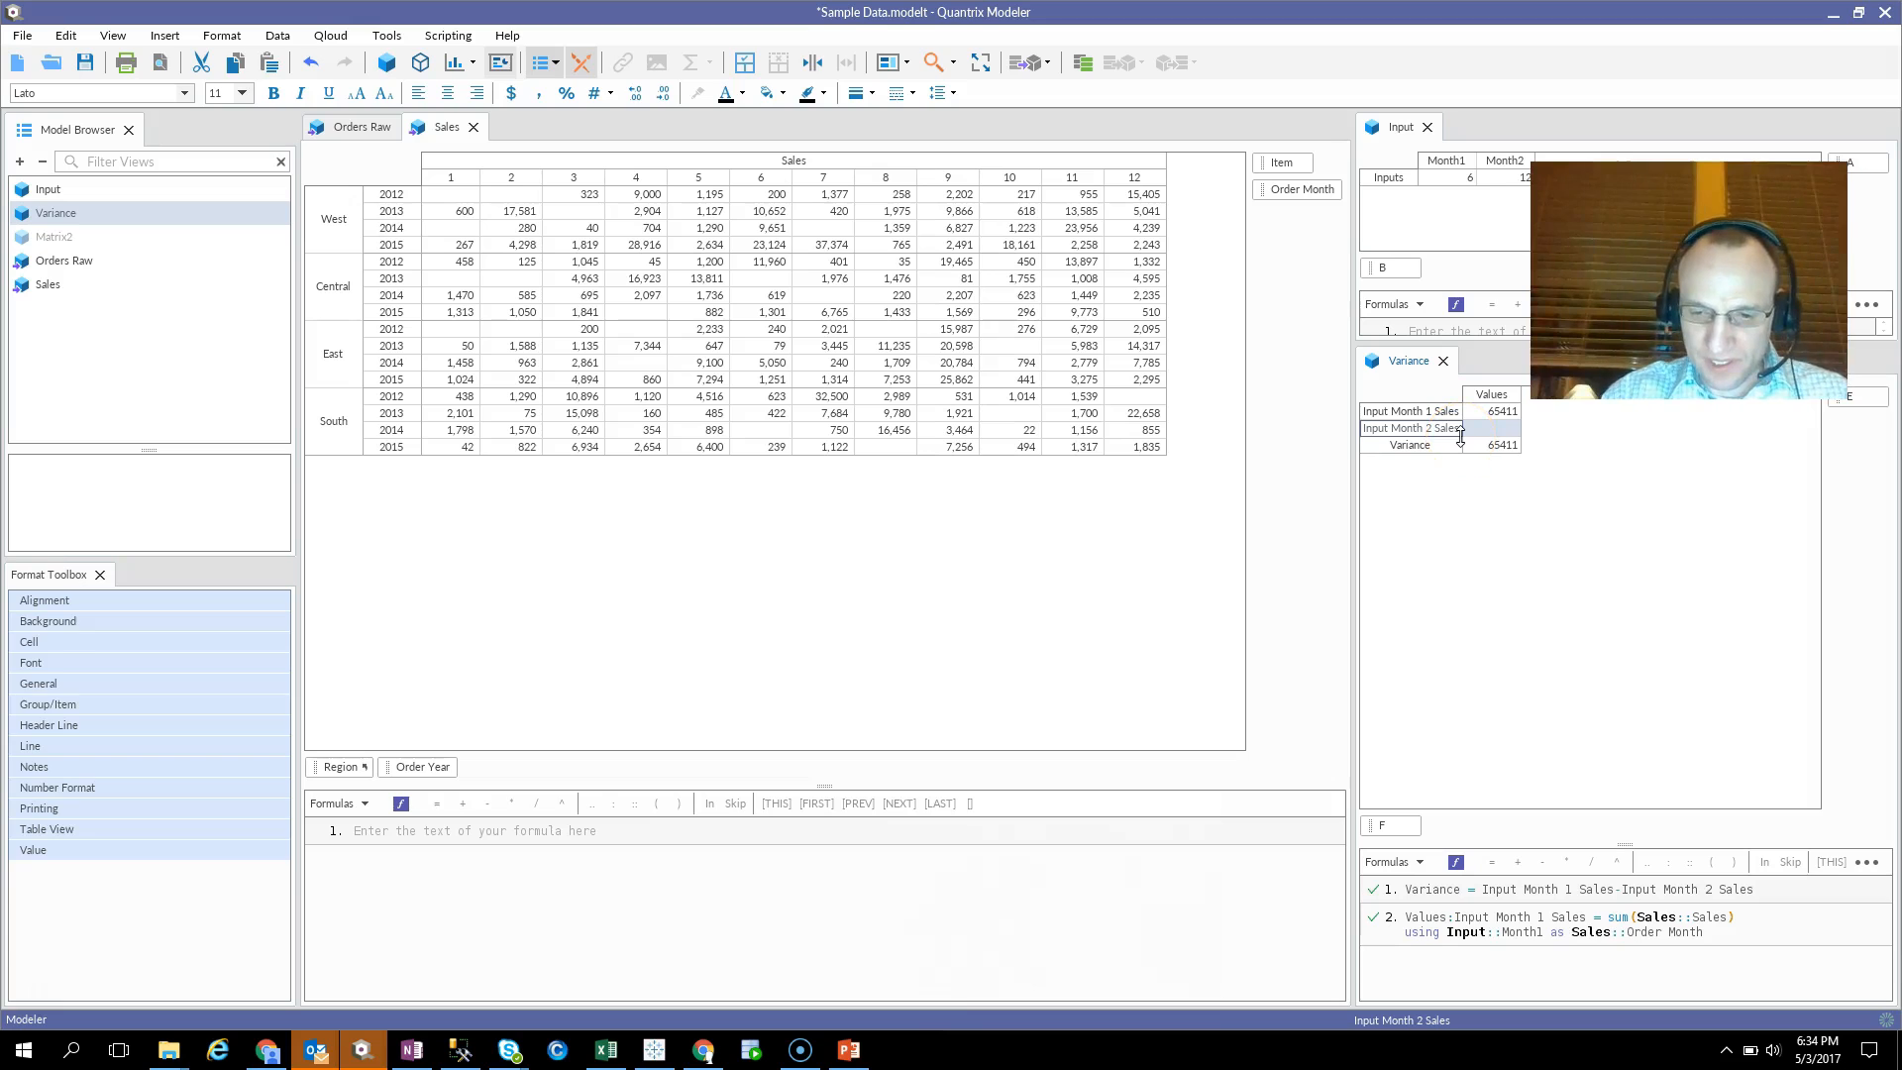
Add the Variance matrix formula Input Month 2 Sales = sum(Sales::Sales) using Input::Month2 as Sales::Order Month.
text(= sum(sales::)
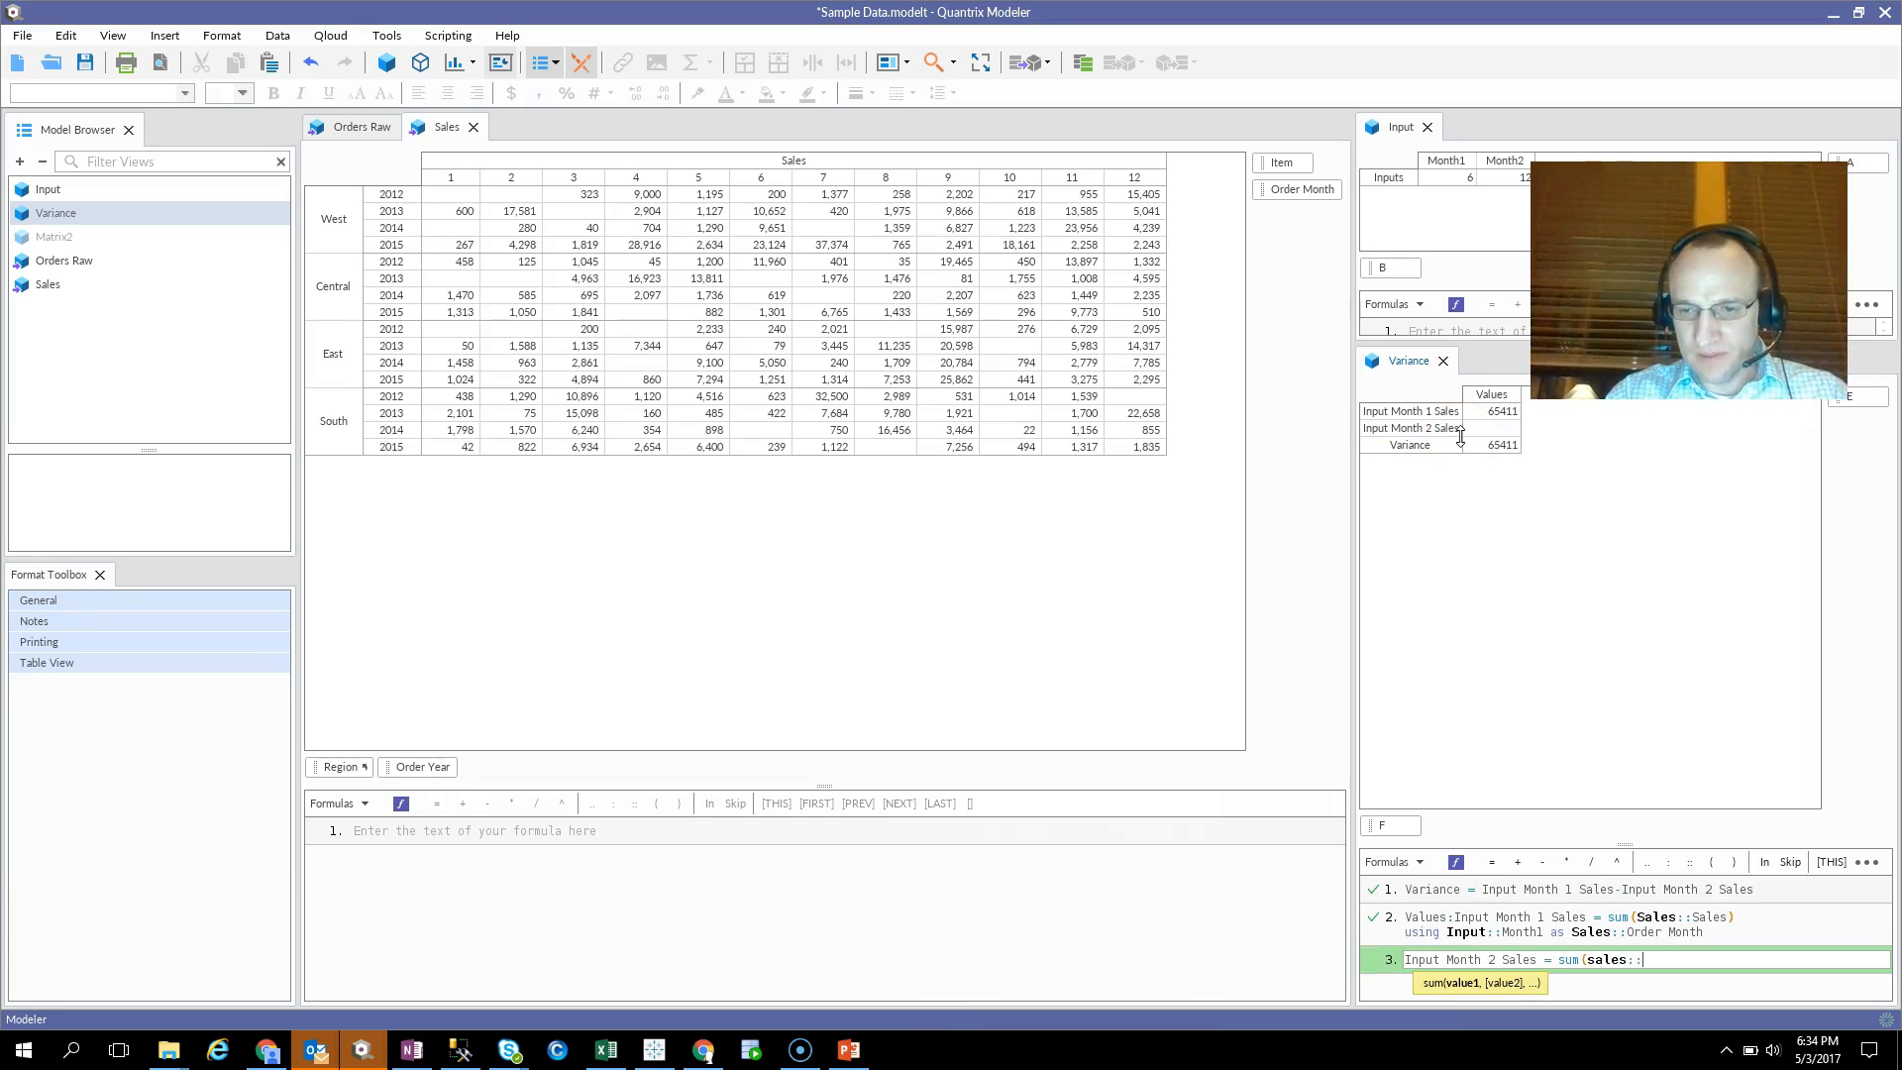
text(Sales)
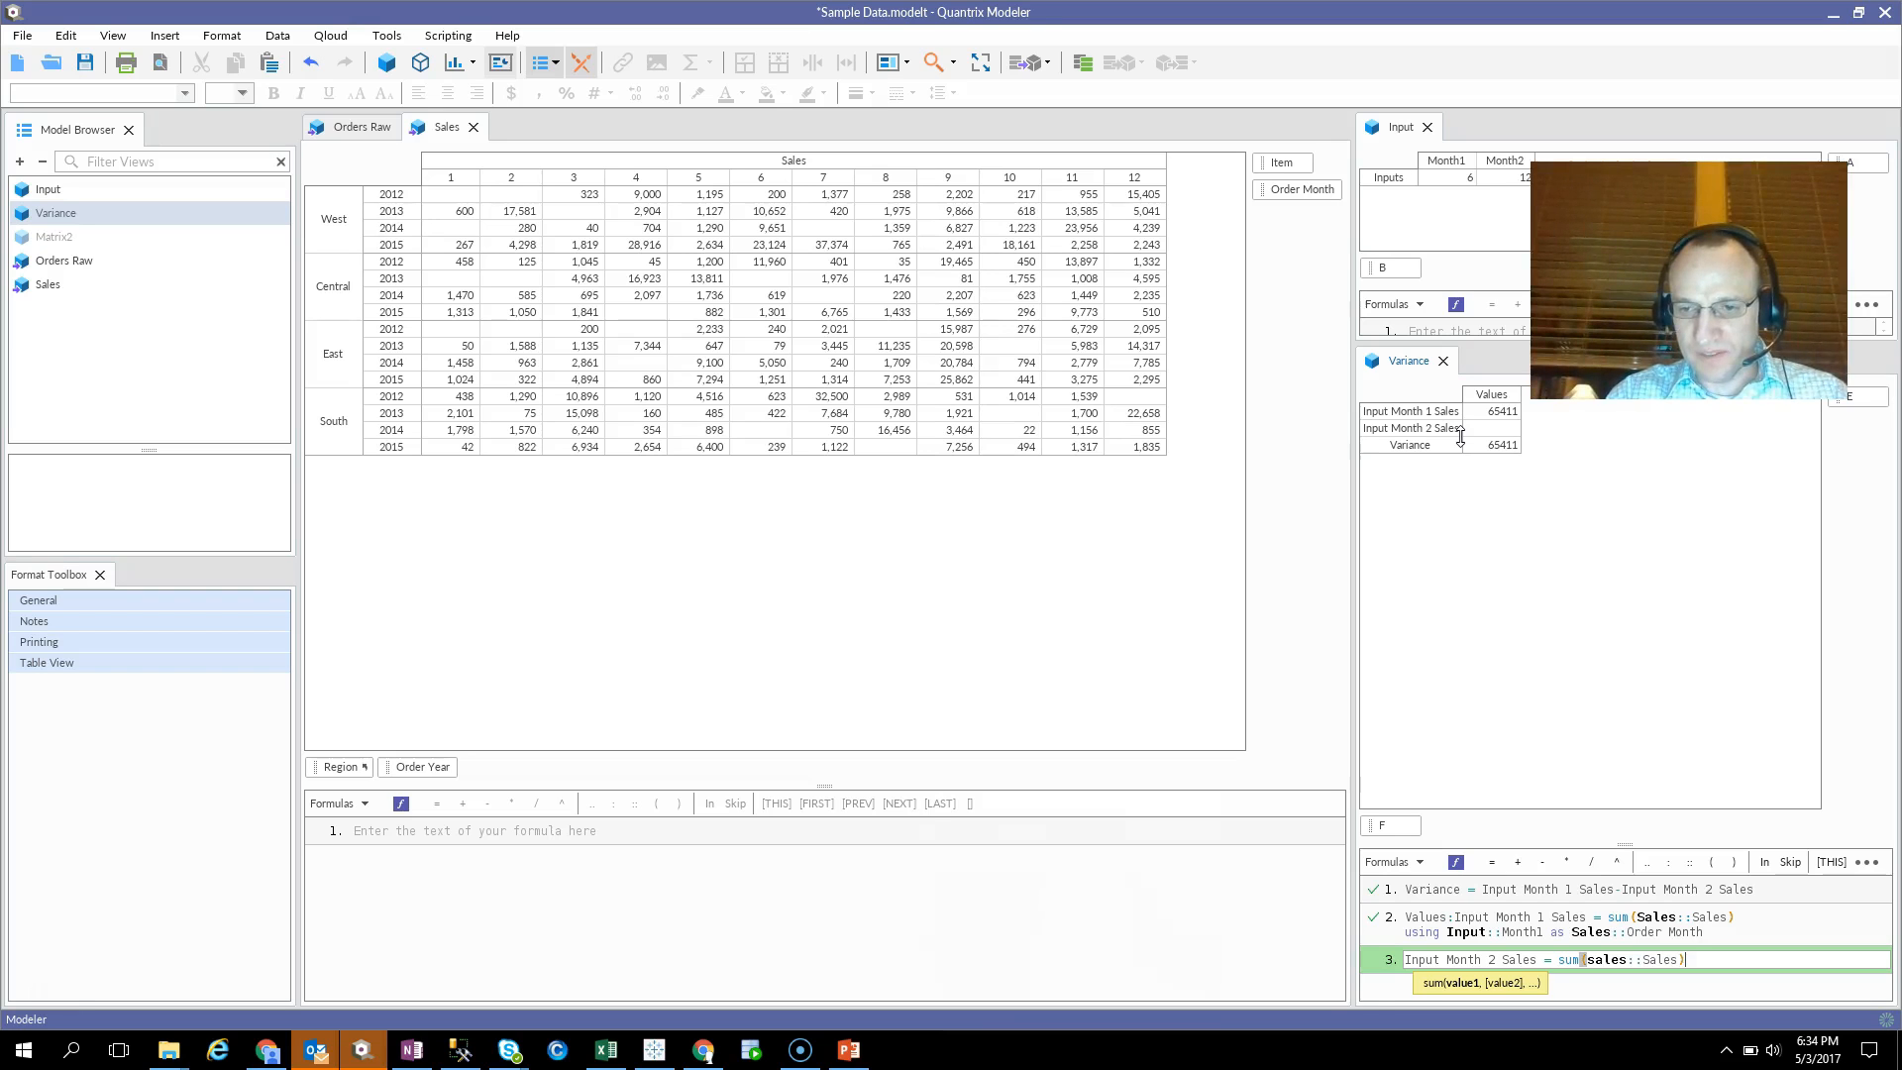
text())
key(Return)
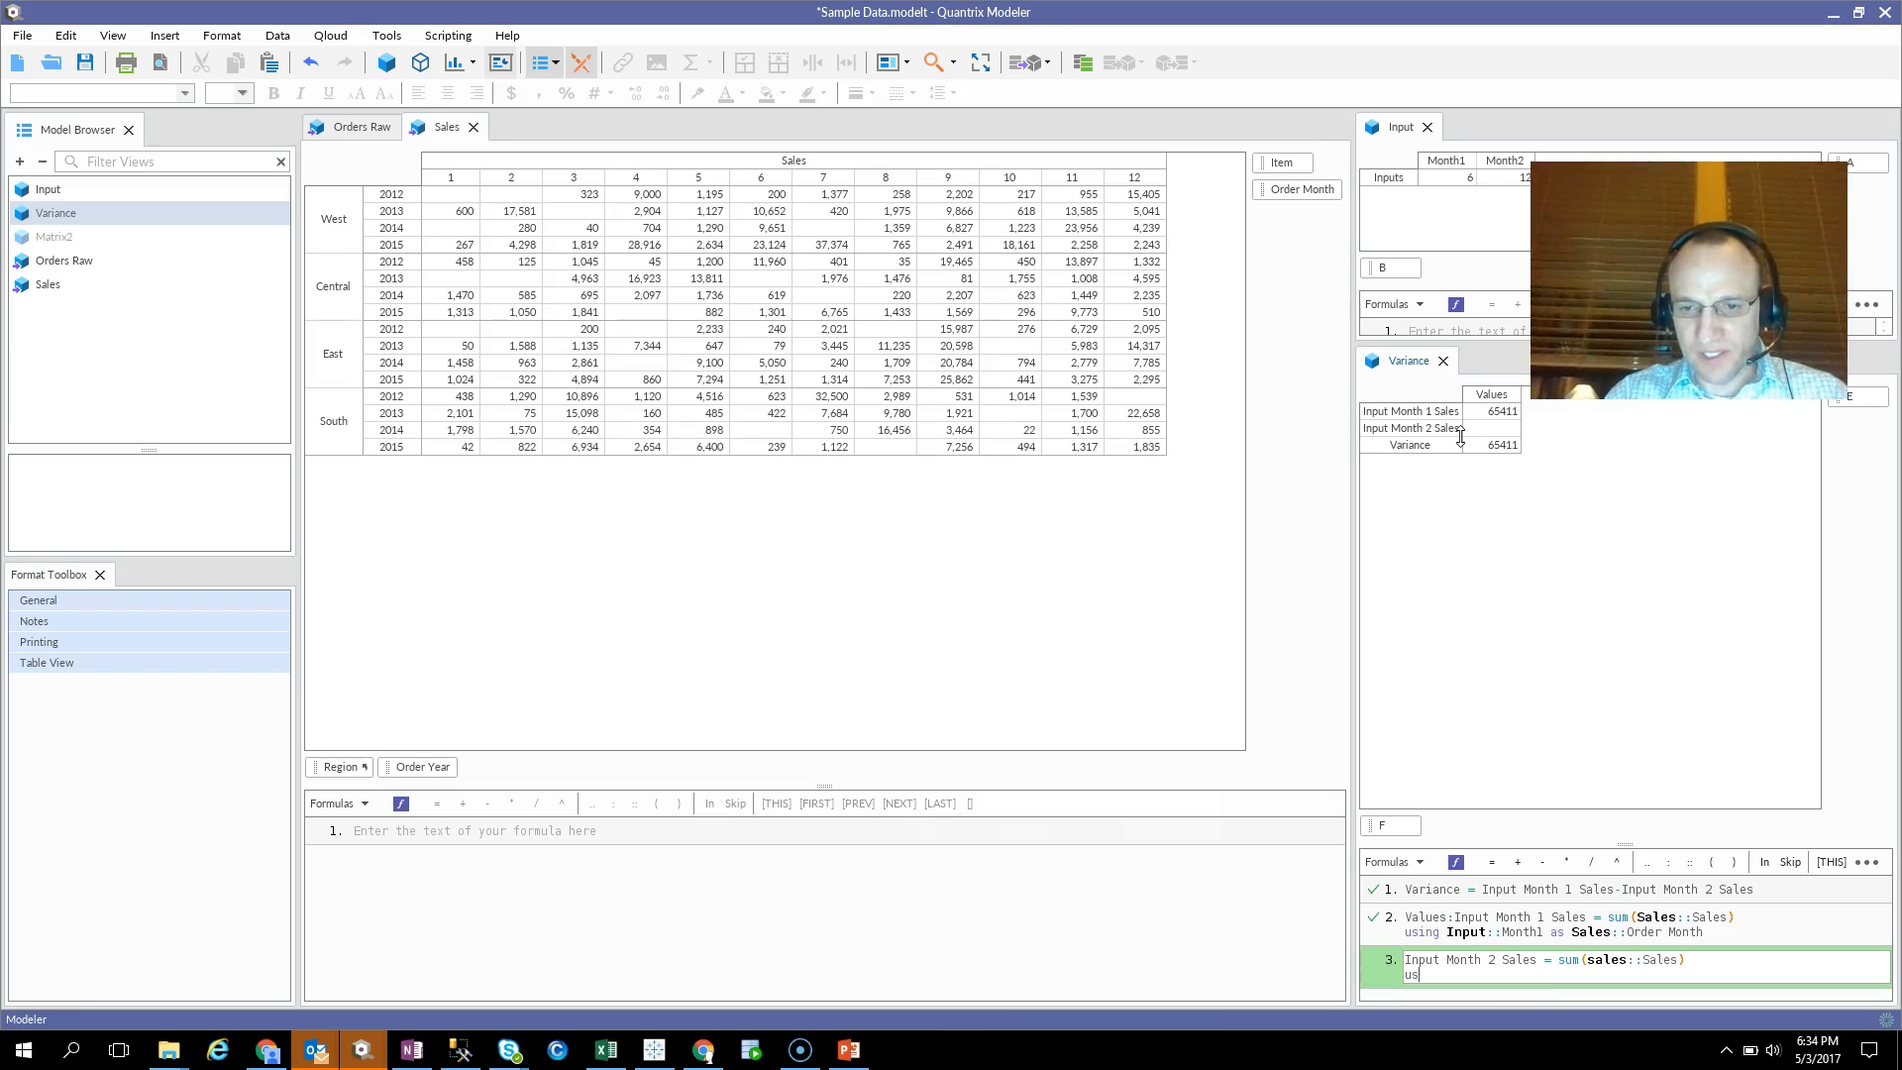
text(using)
click(1510, 160)
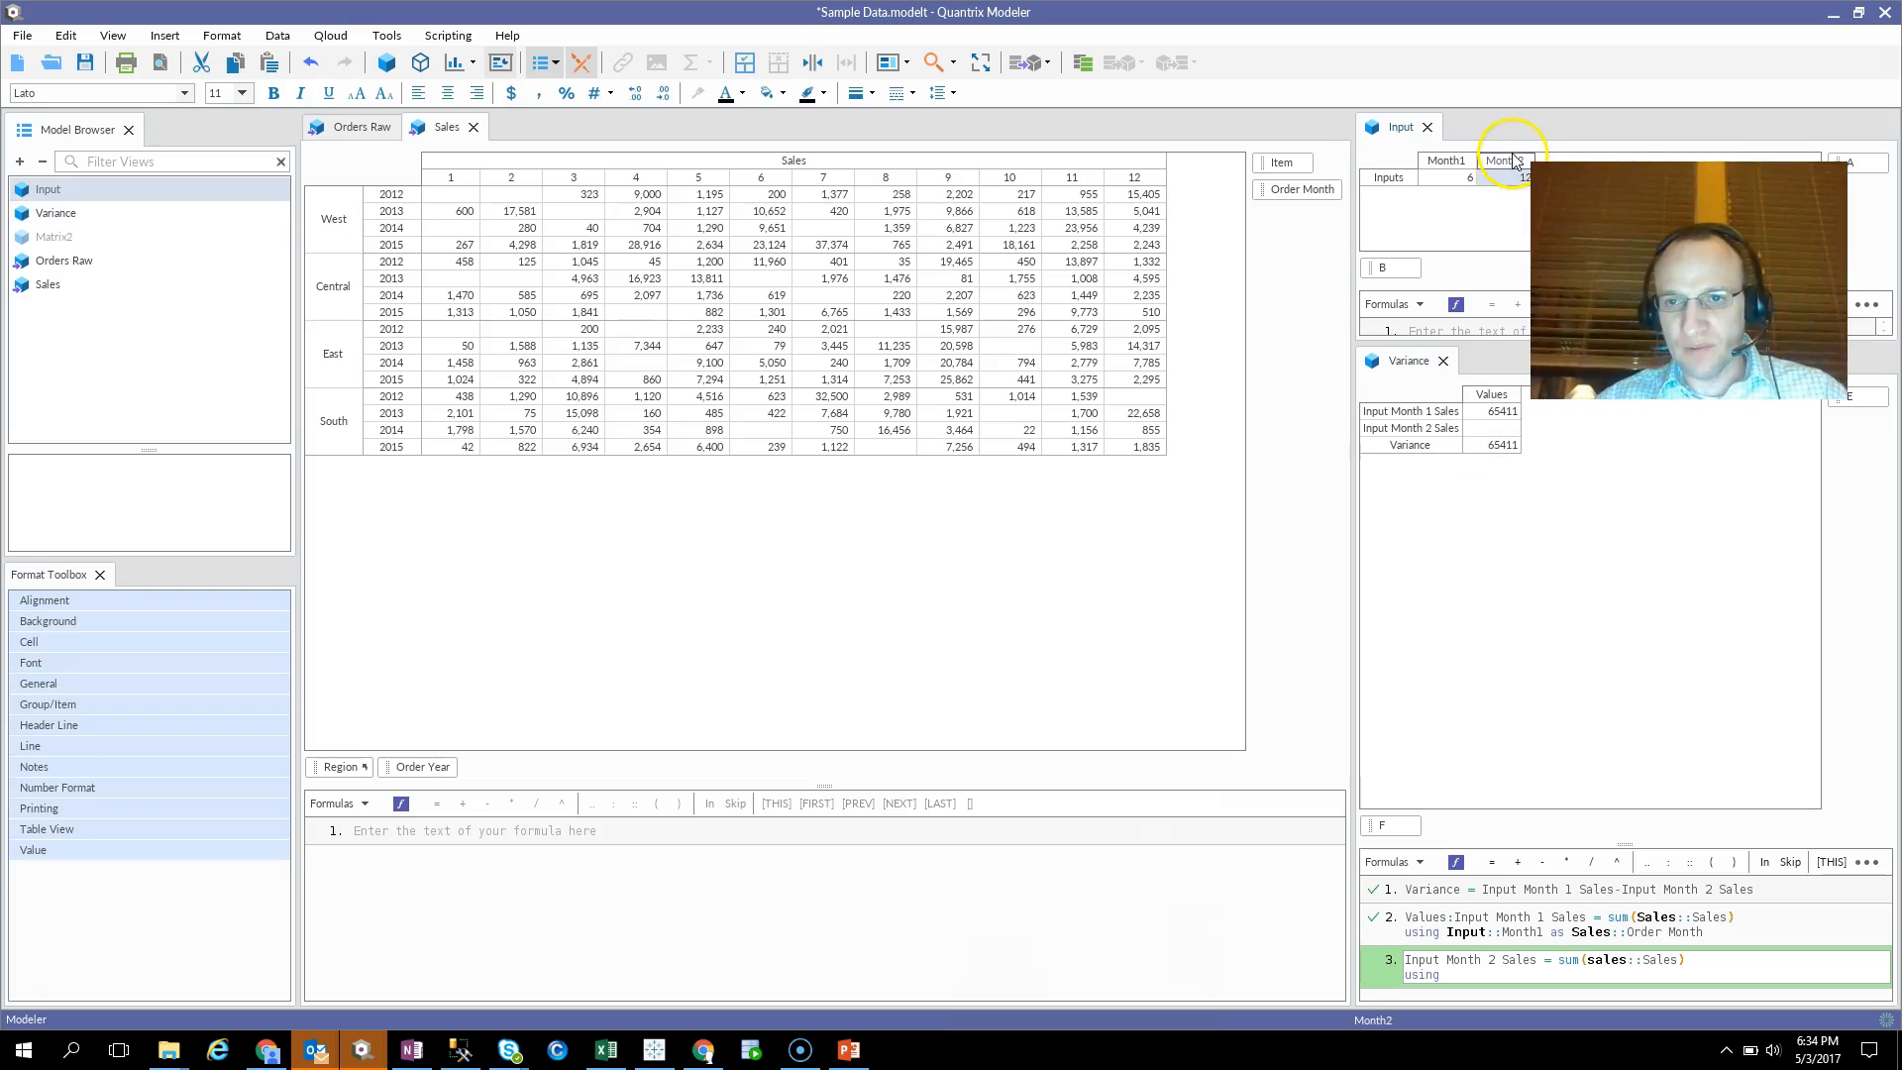
text(as)
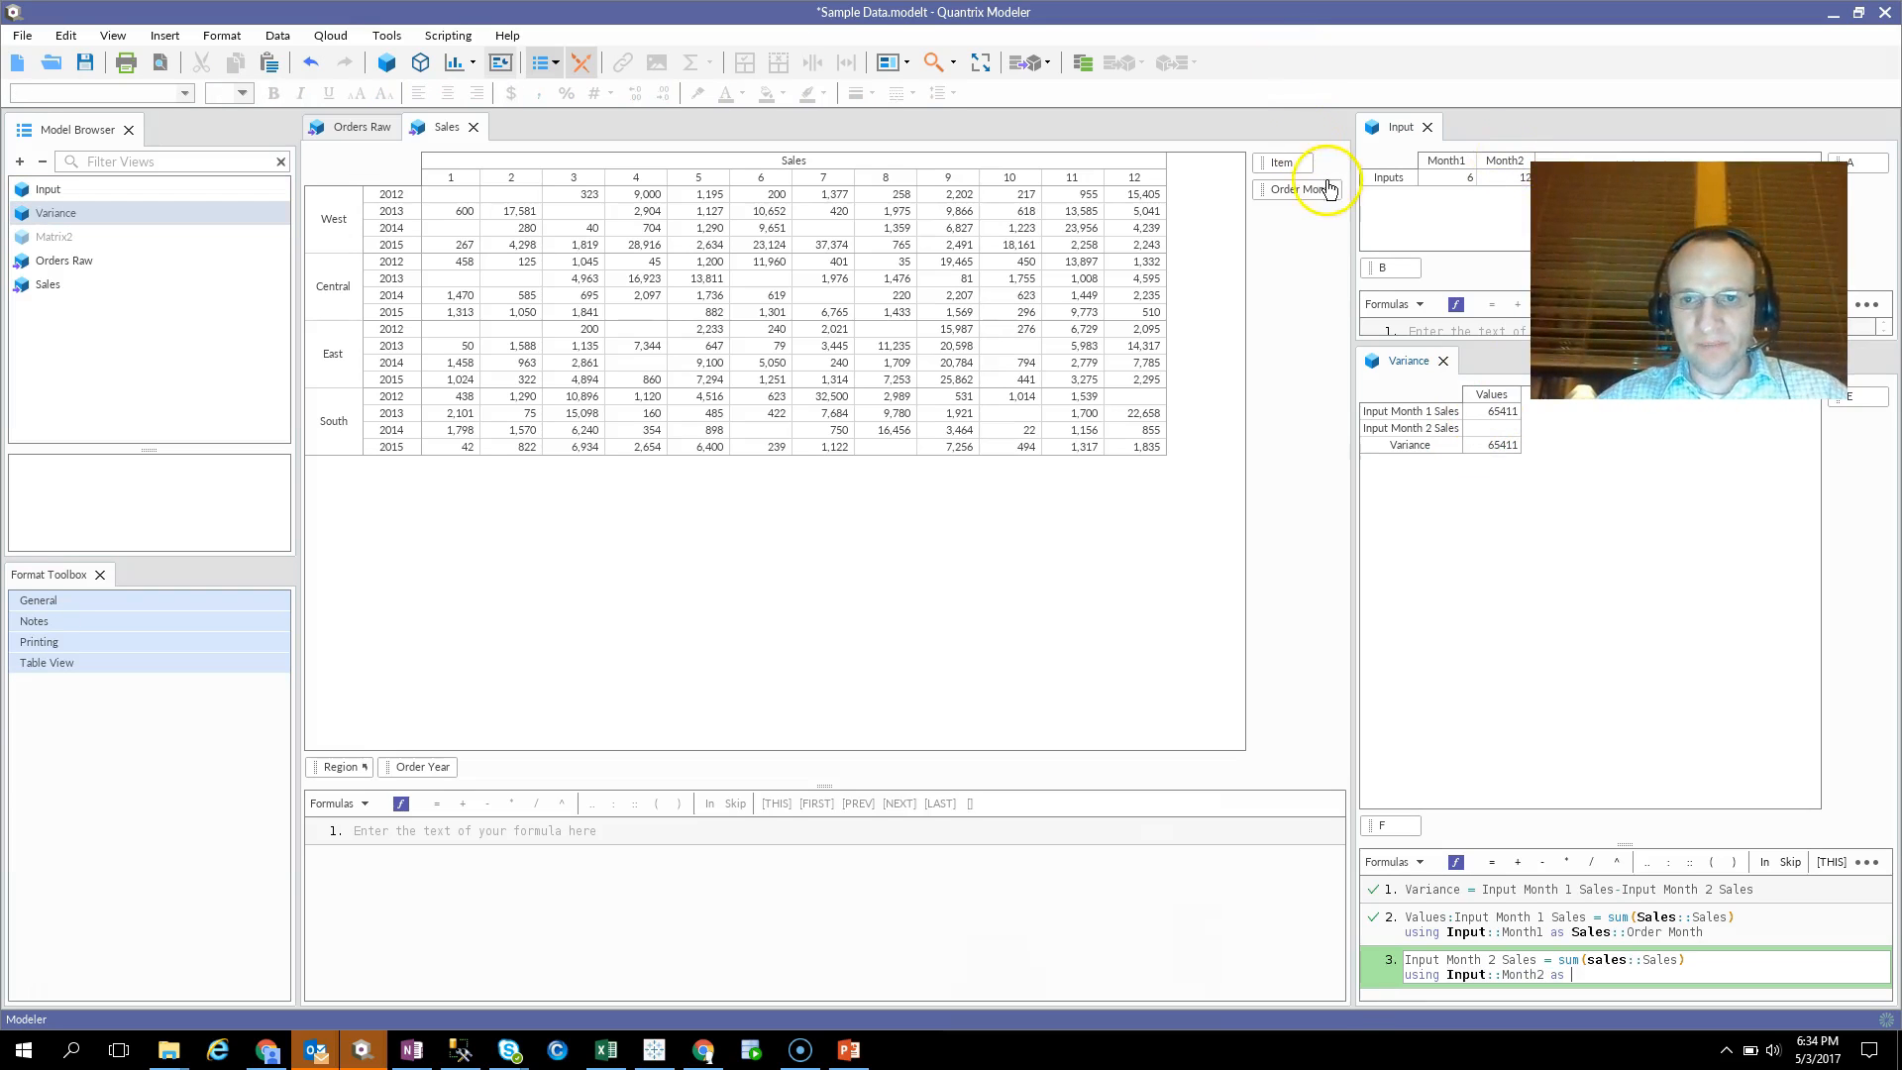
click(1304, 190)
key(Return)
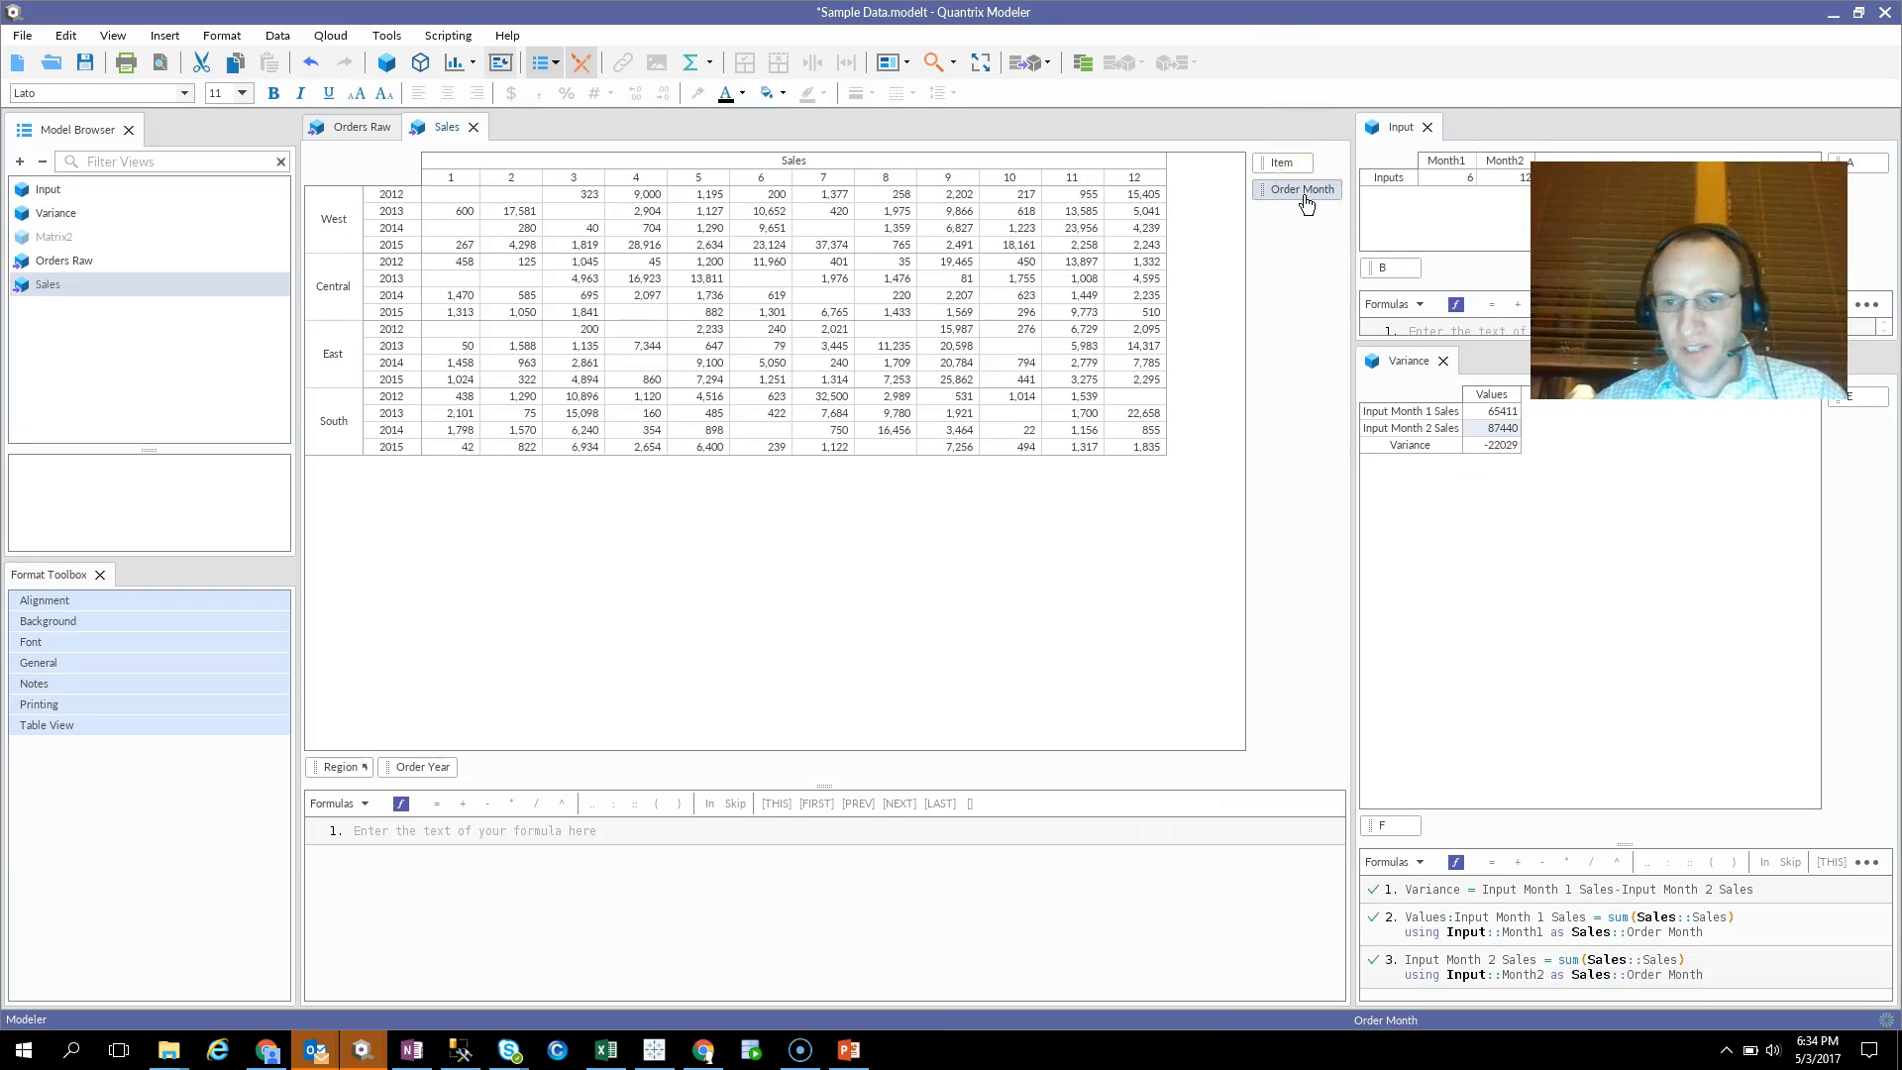
Format the Variance matrix's Values column with thousands separators and no decimal places.
click(1491, 394)
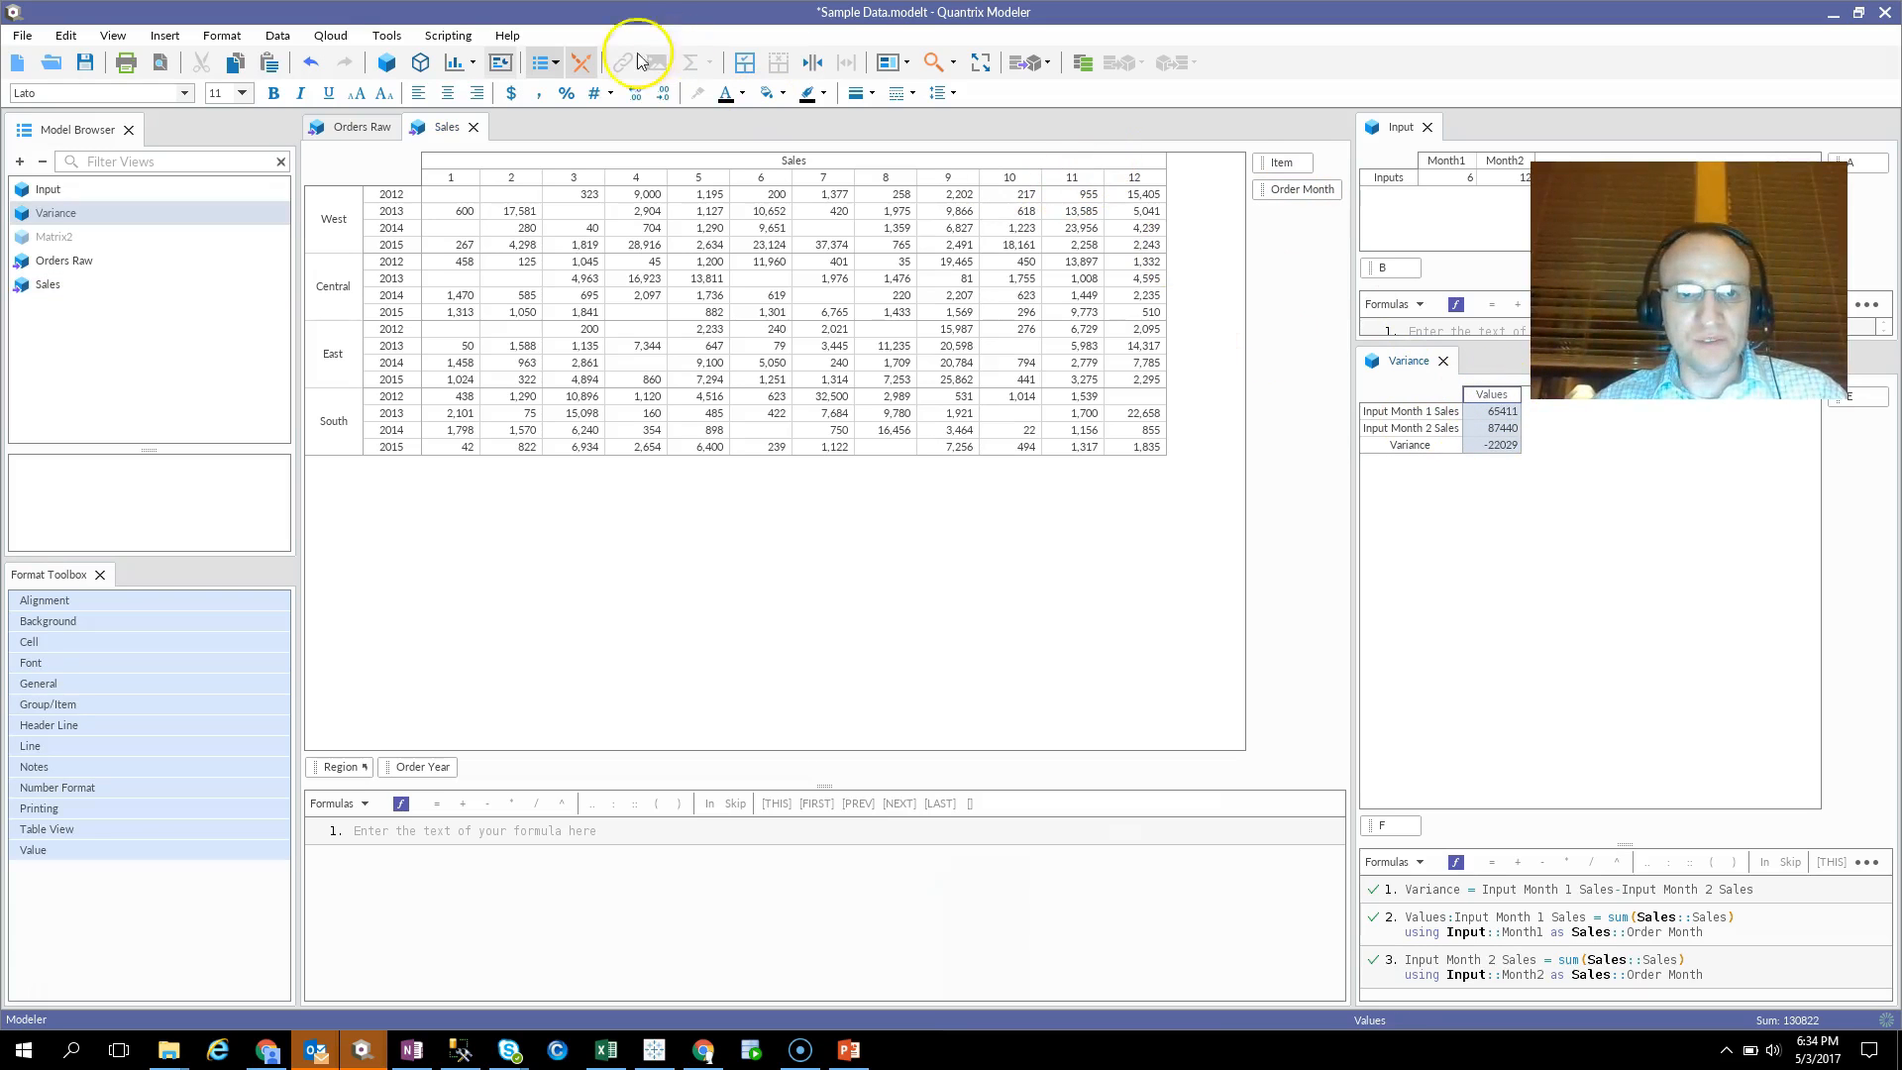
click(539, 92)
click(664, 92)
click(664, 92)
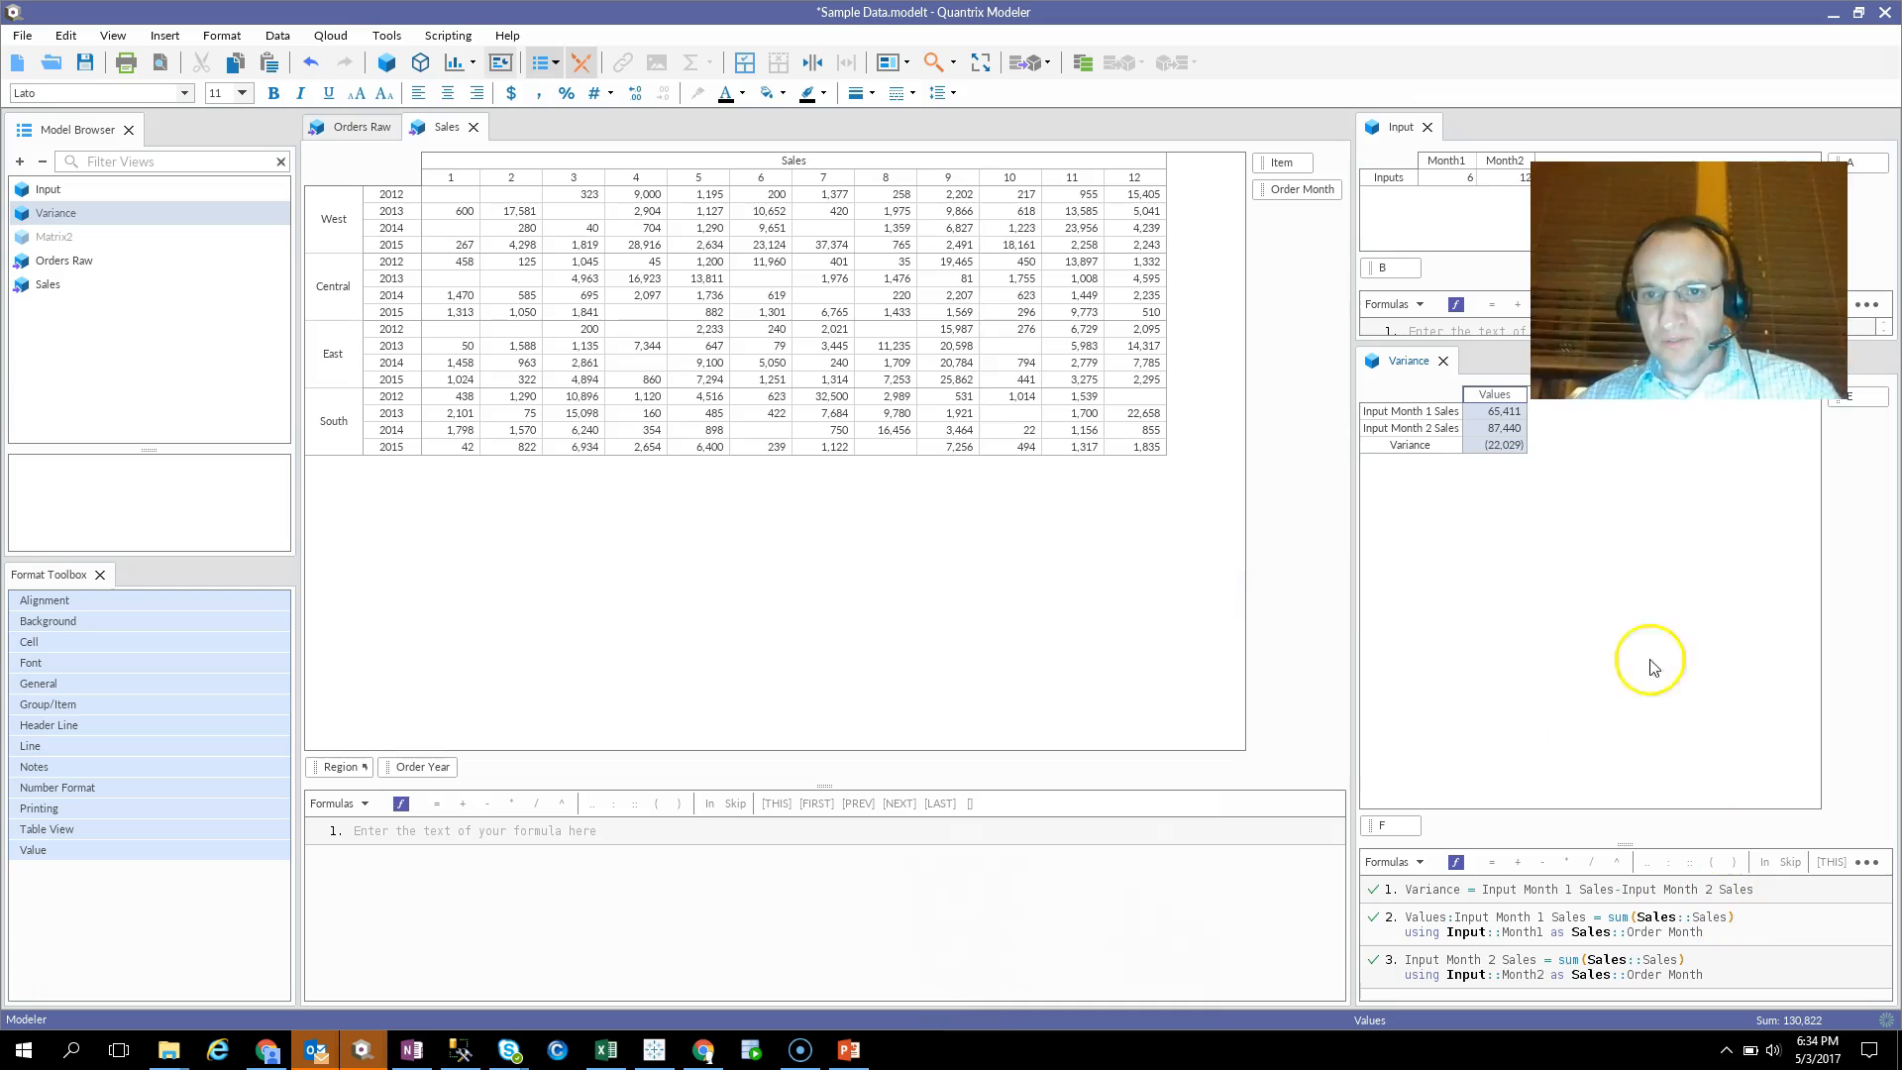
Check the two input month sales in the Variance matrix against the sums of months 6 and 12 in the Sales matrix.
click(1457, 178)
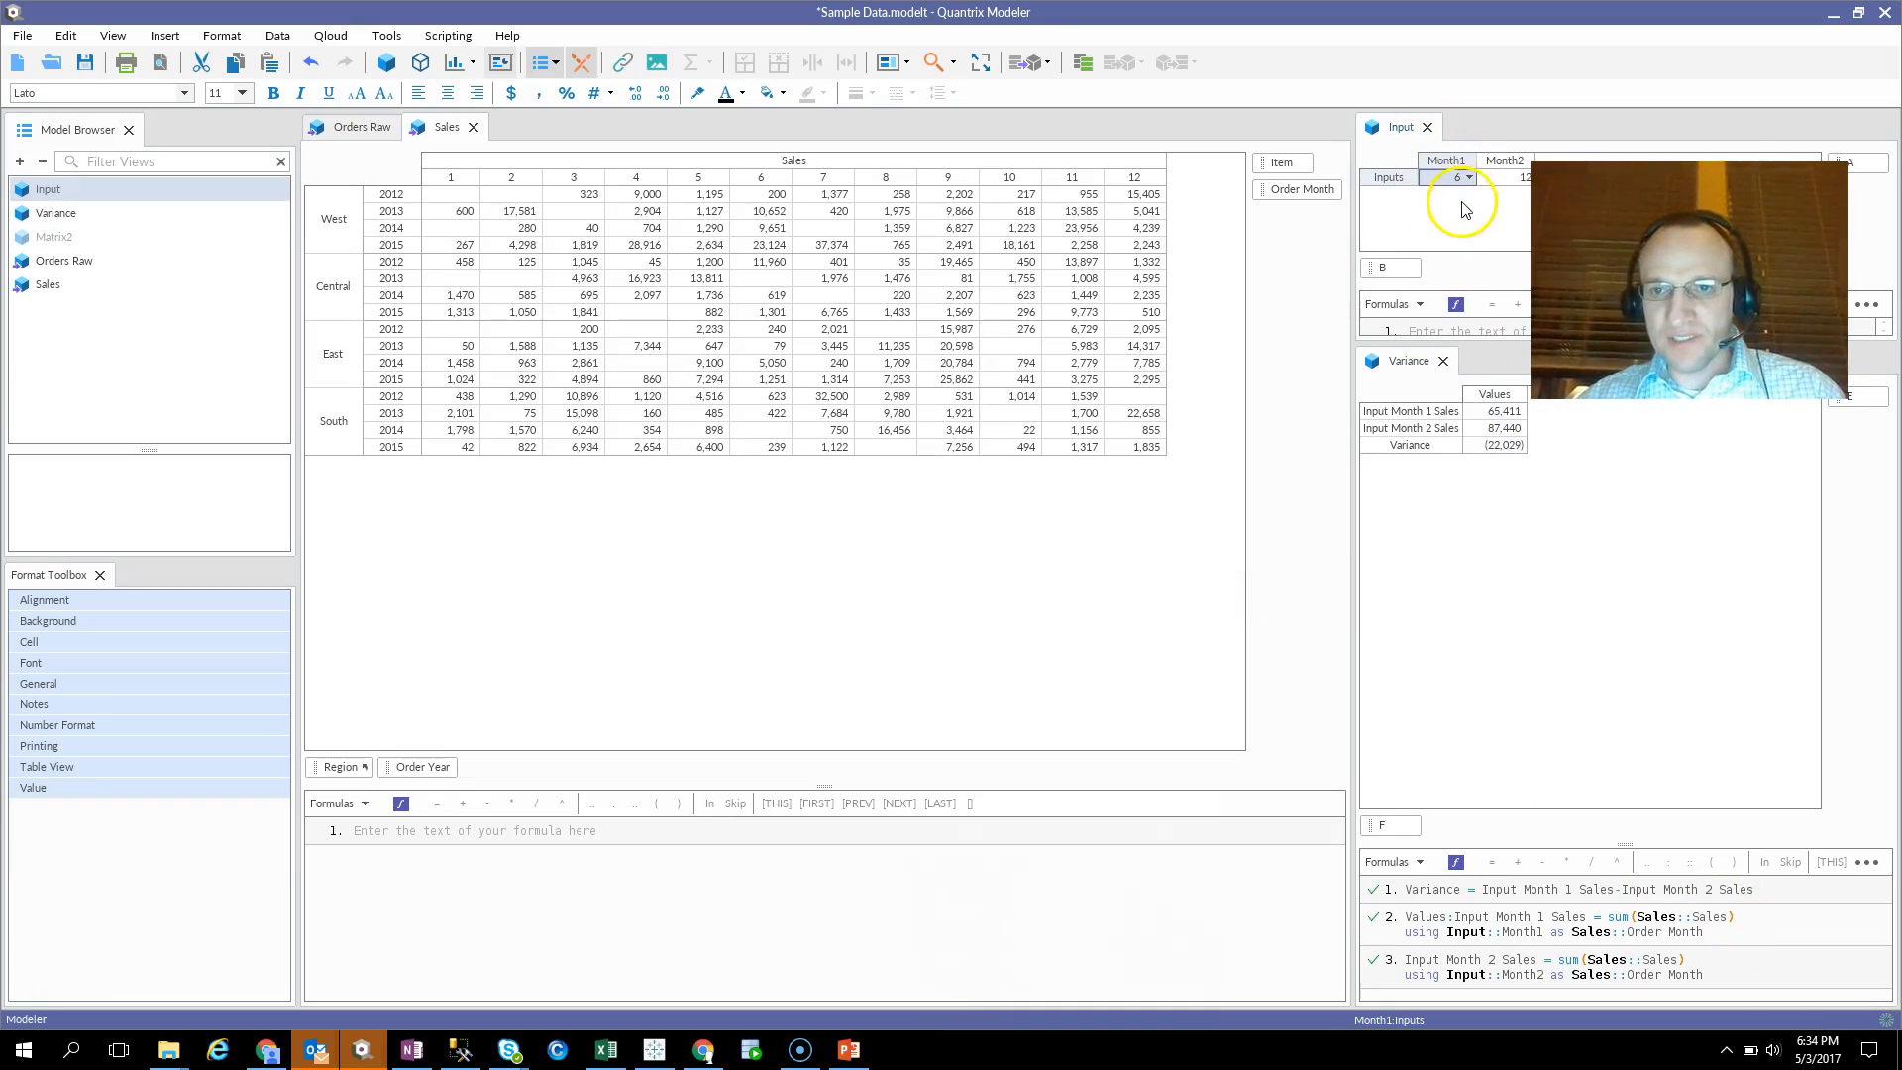
click(1506, 411)
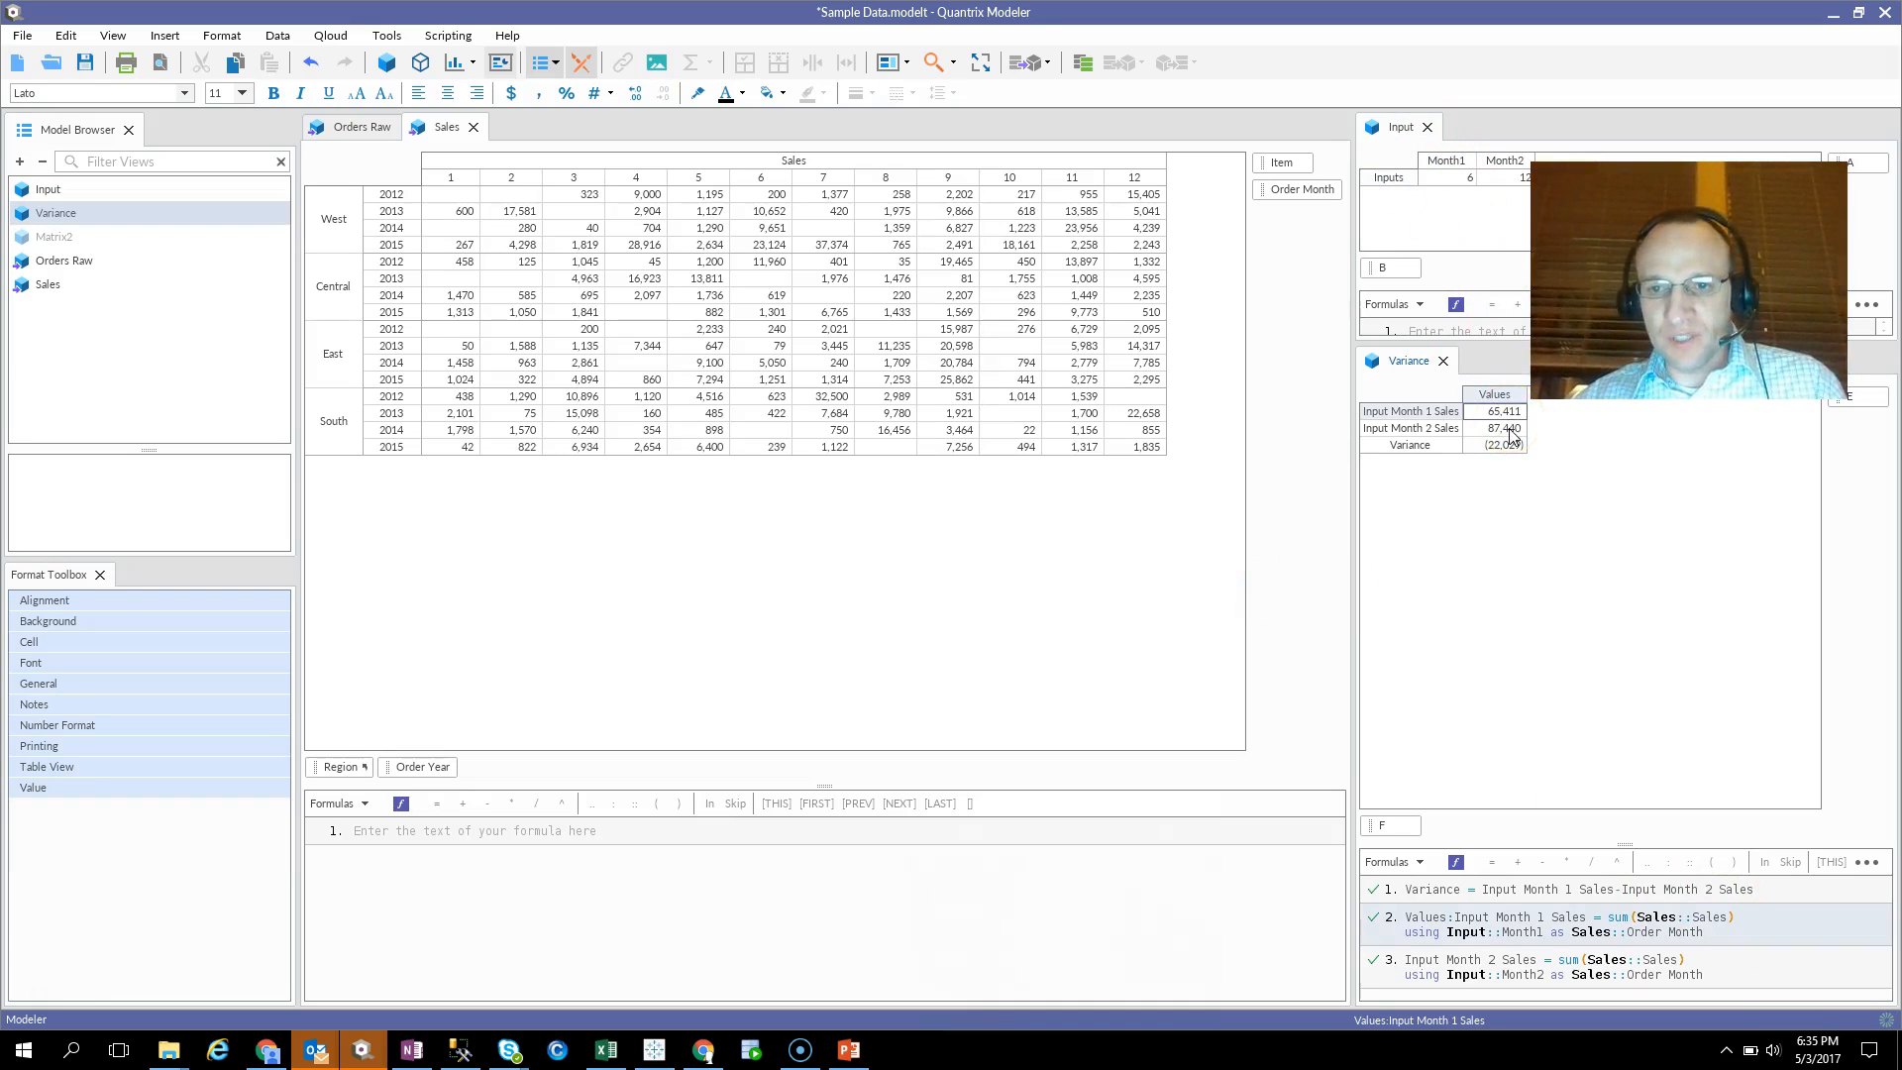
drag(768, 194, 788, 483)
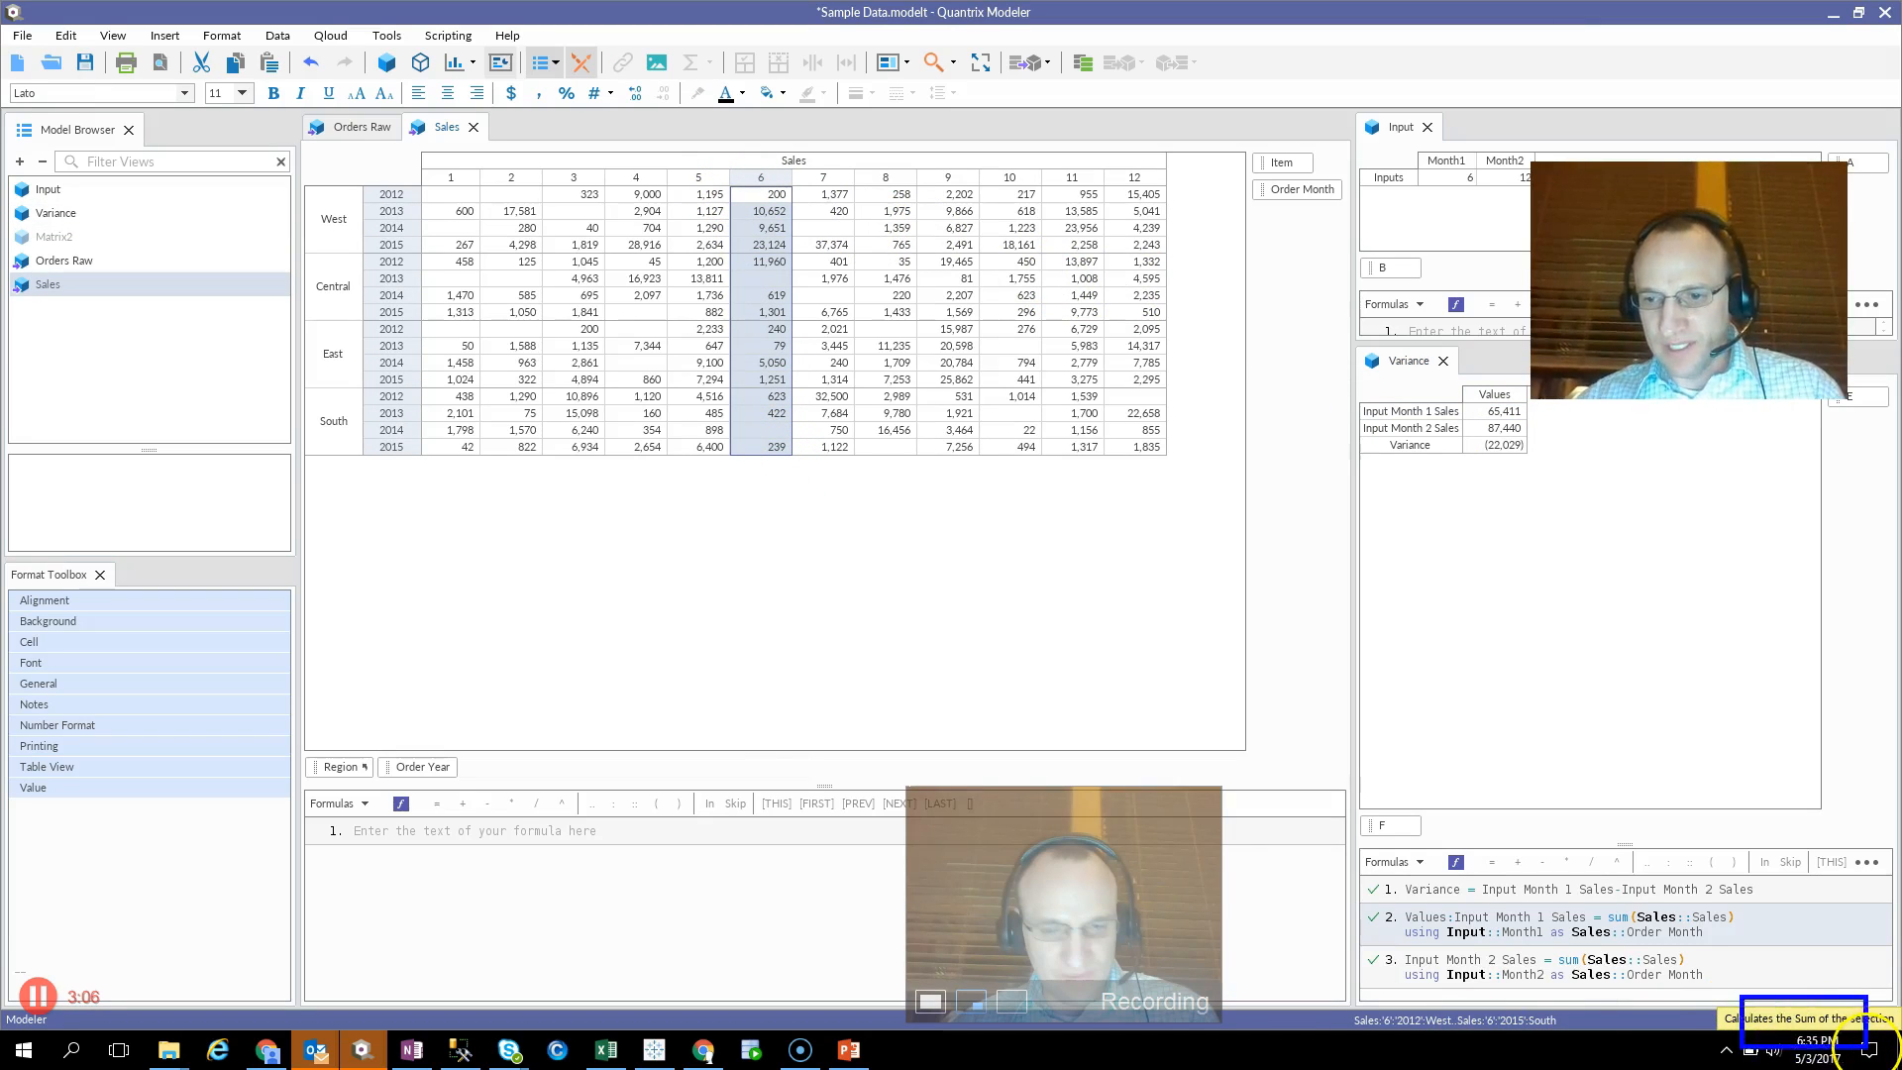
click(1782, 978)
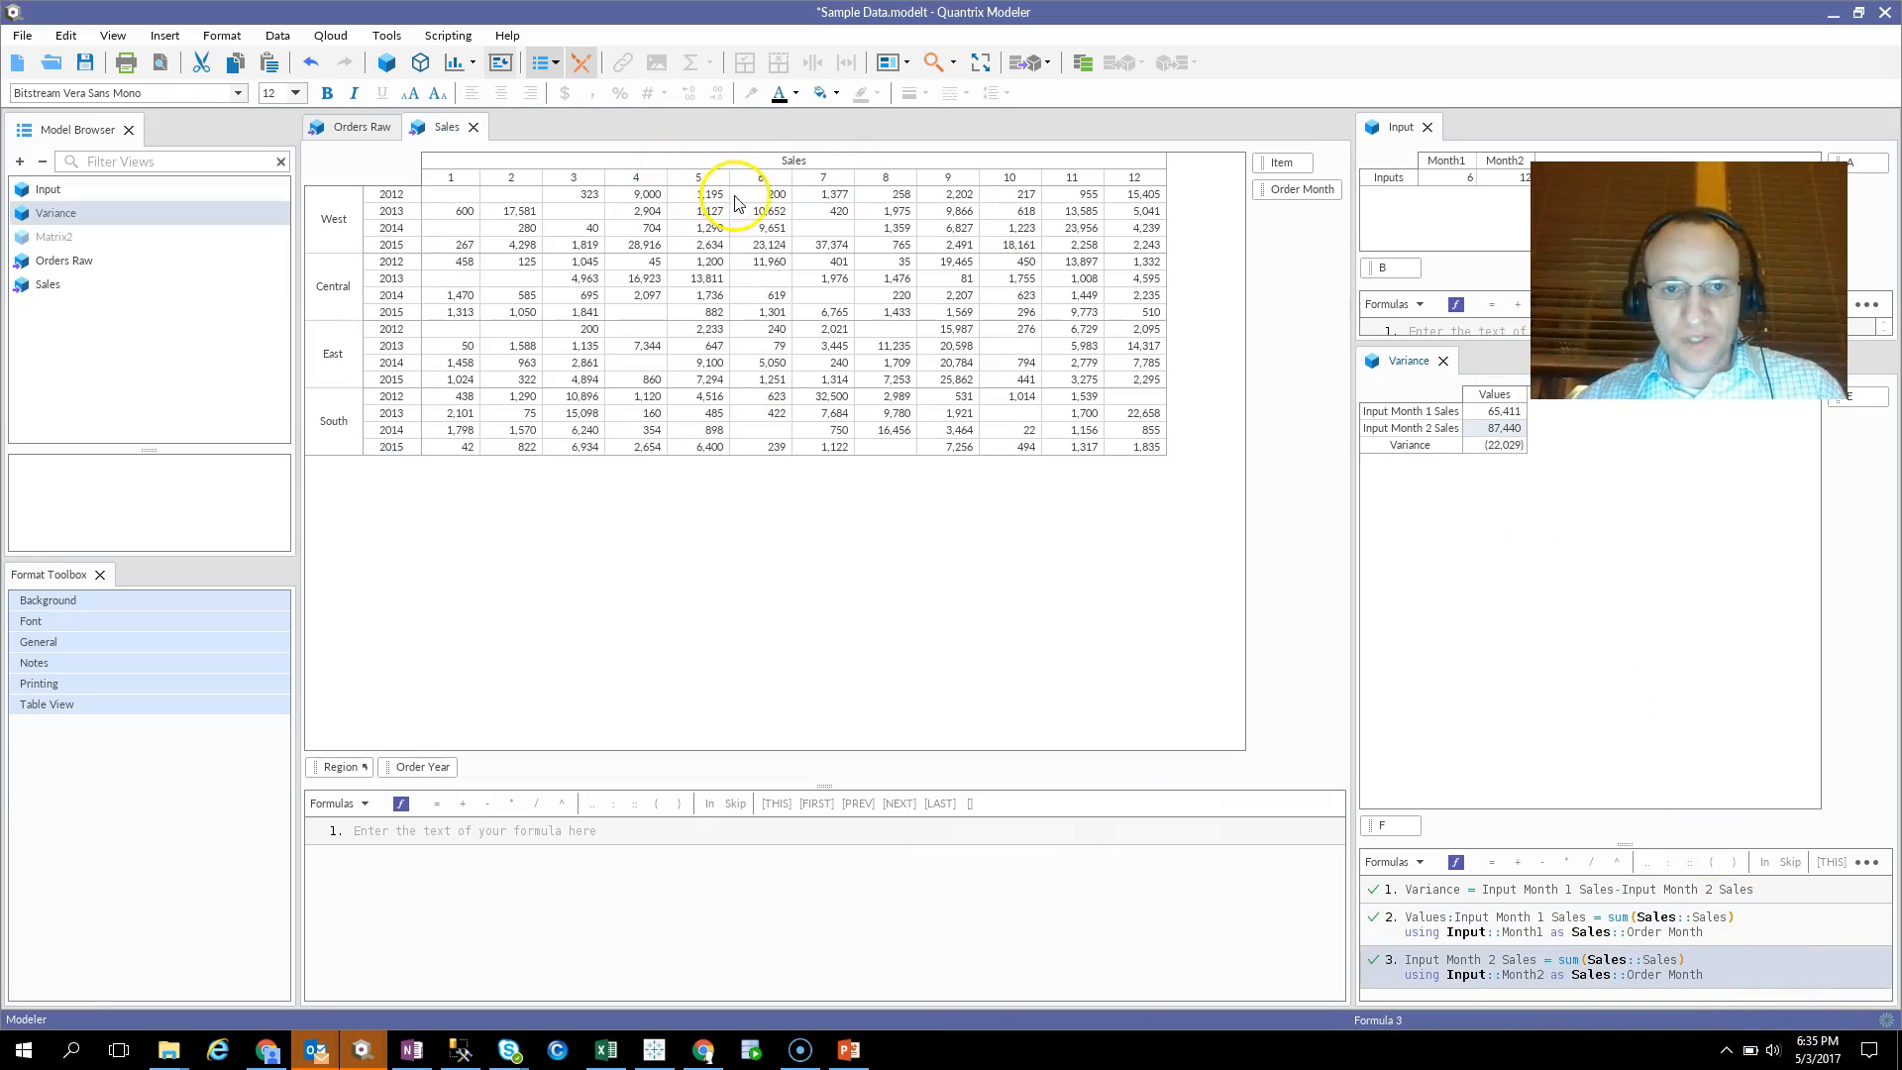
drag(758, 195, 786, 501)
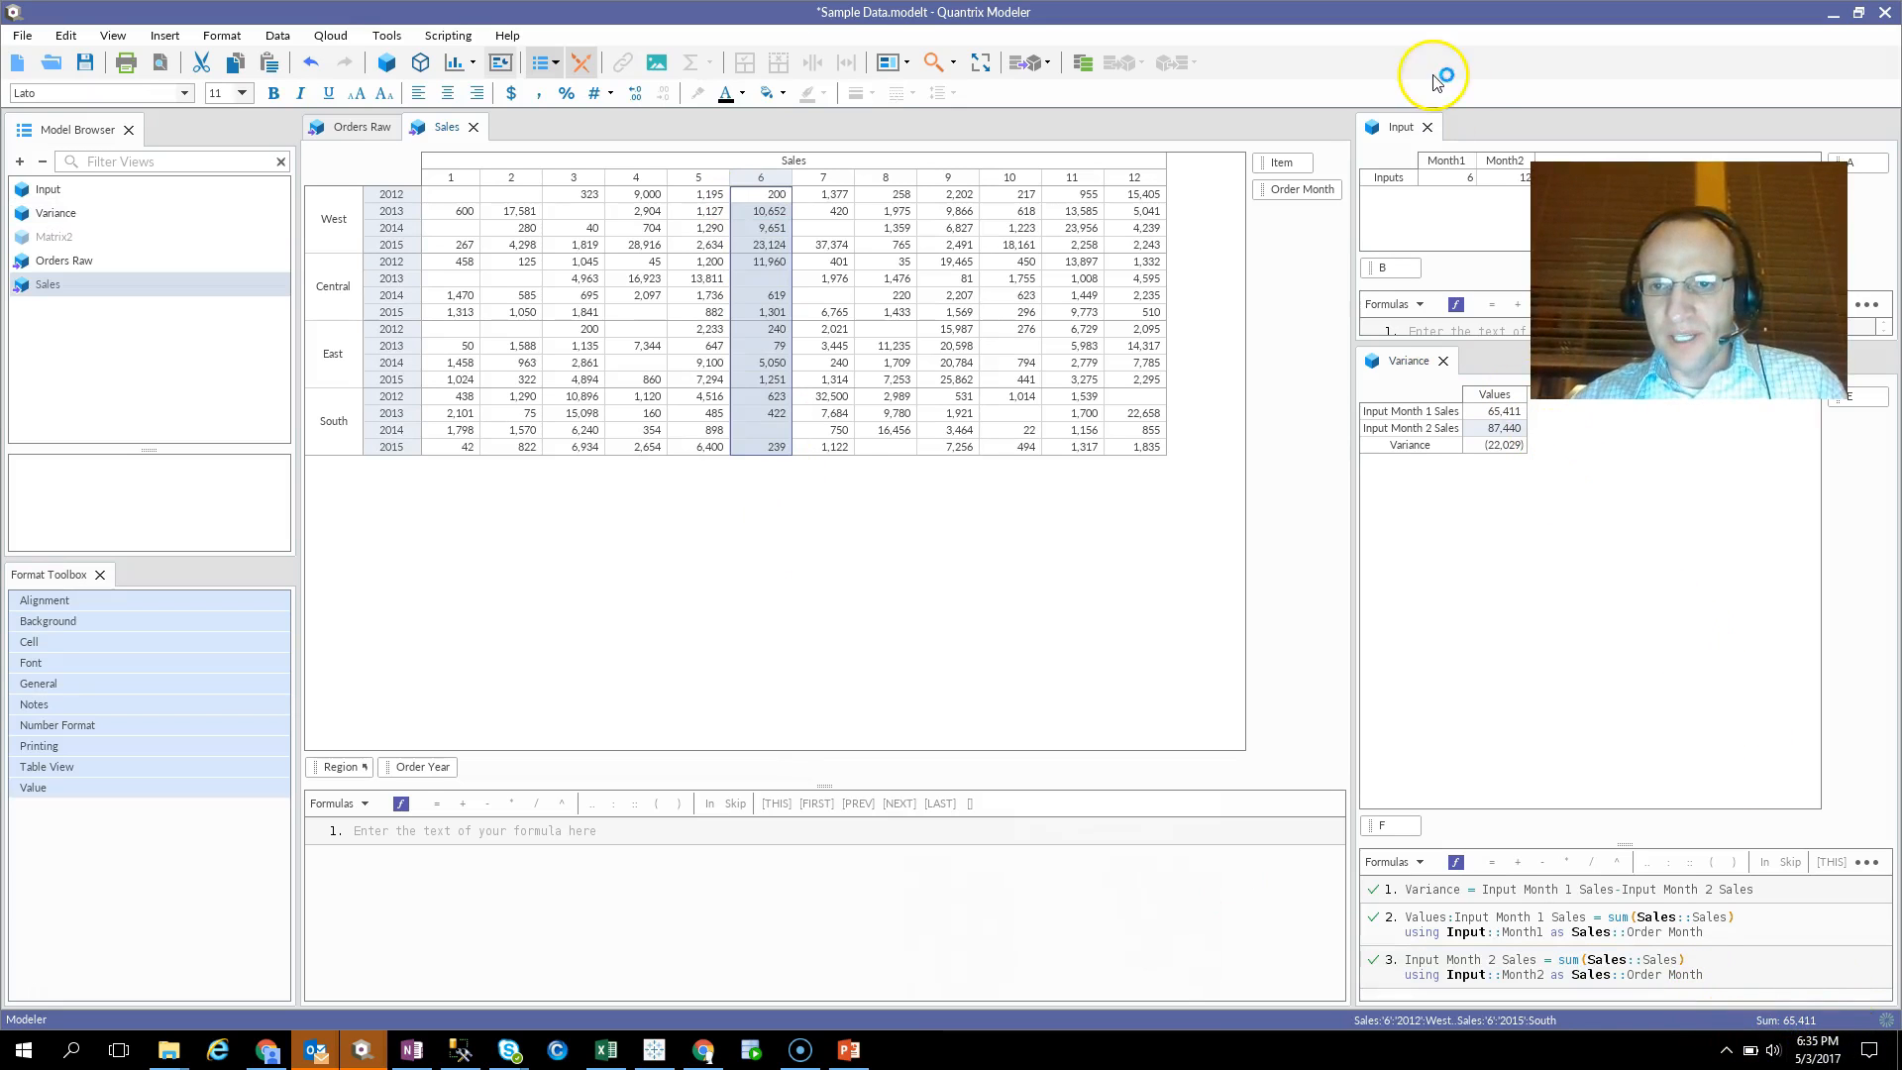
drag(1132, 195, 1140, 483)
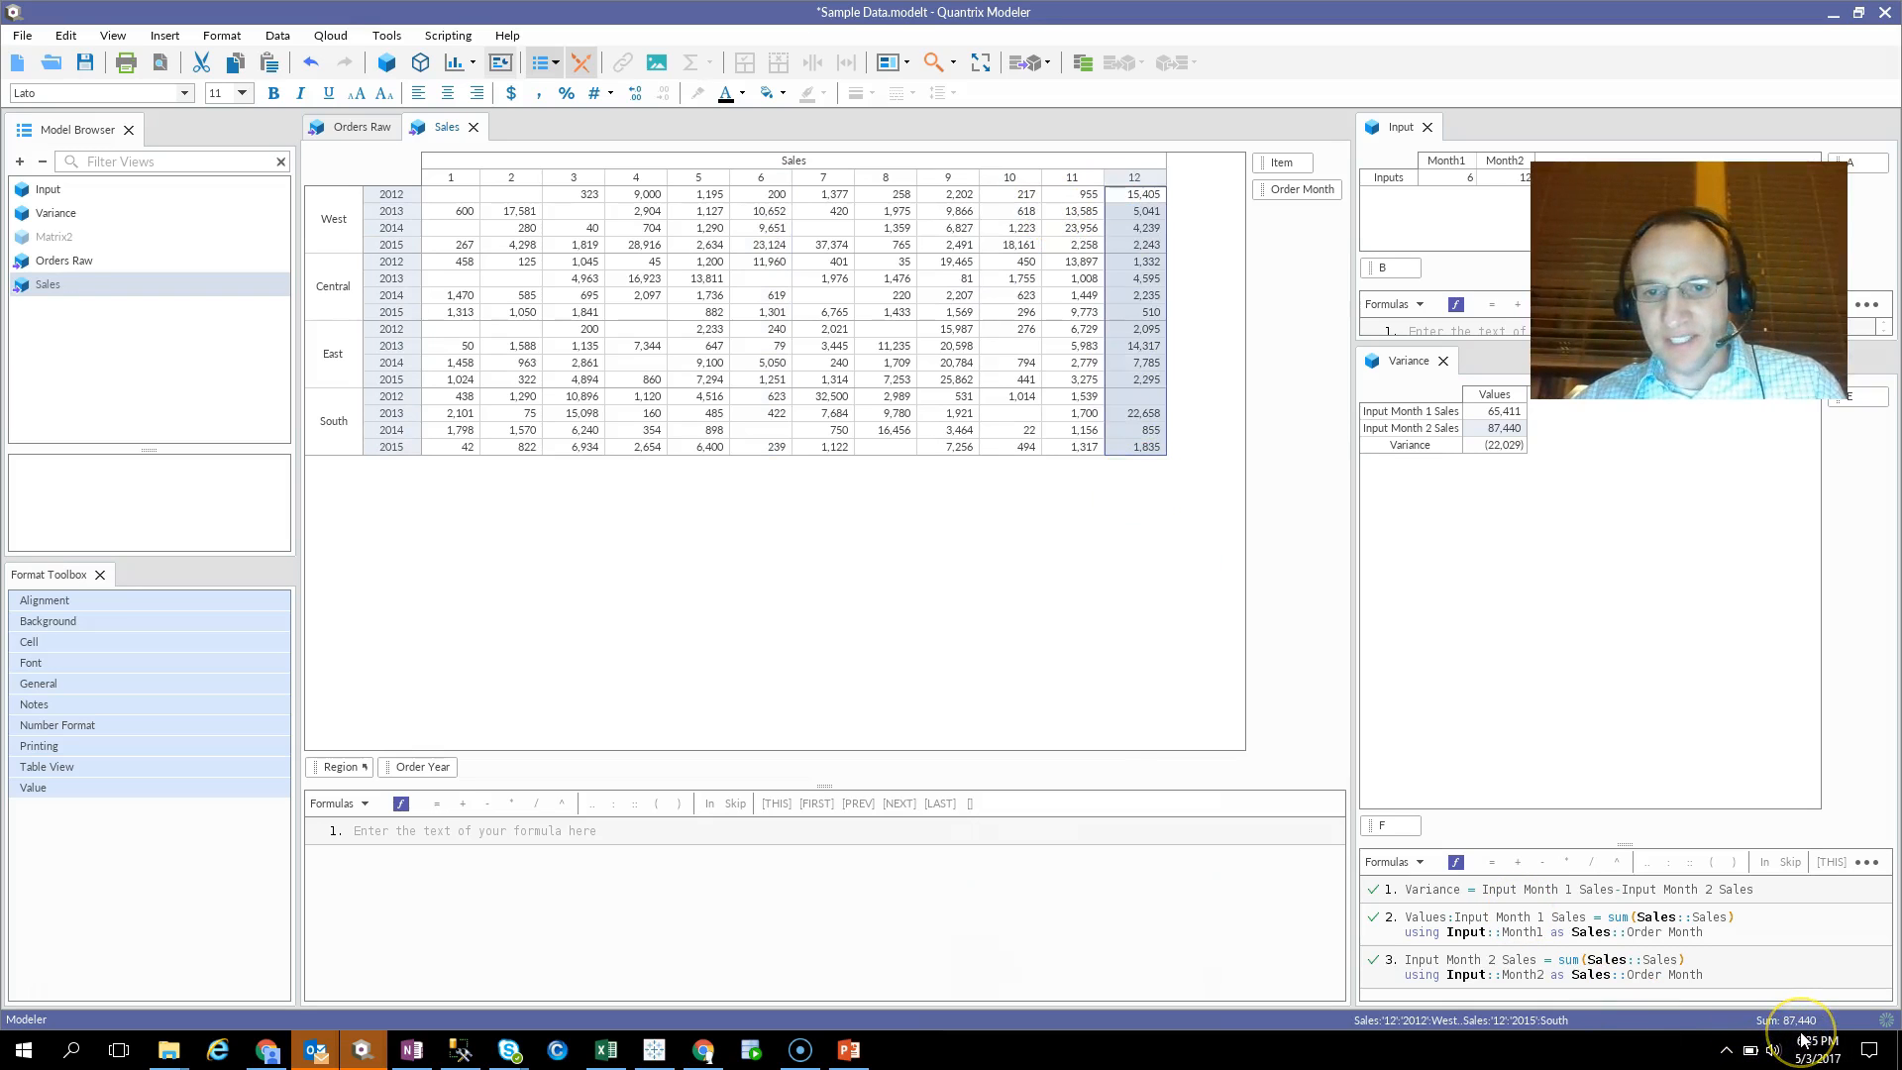
Set Month2 to 7 and Month1 to 2 in the Input matrix.
click(1524, 180)
click(1528, 180)
click(1515, 241)
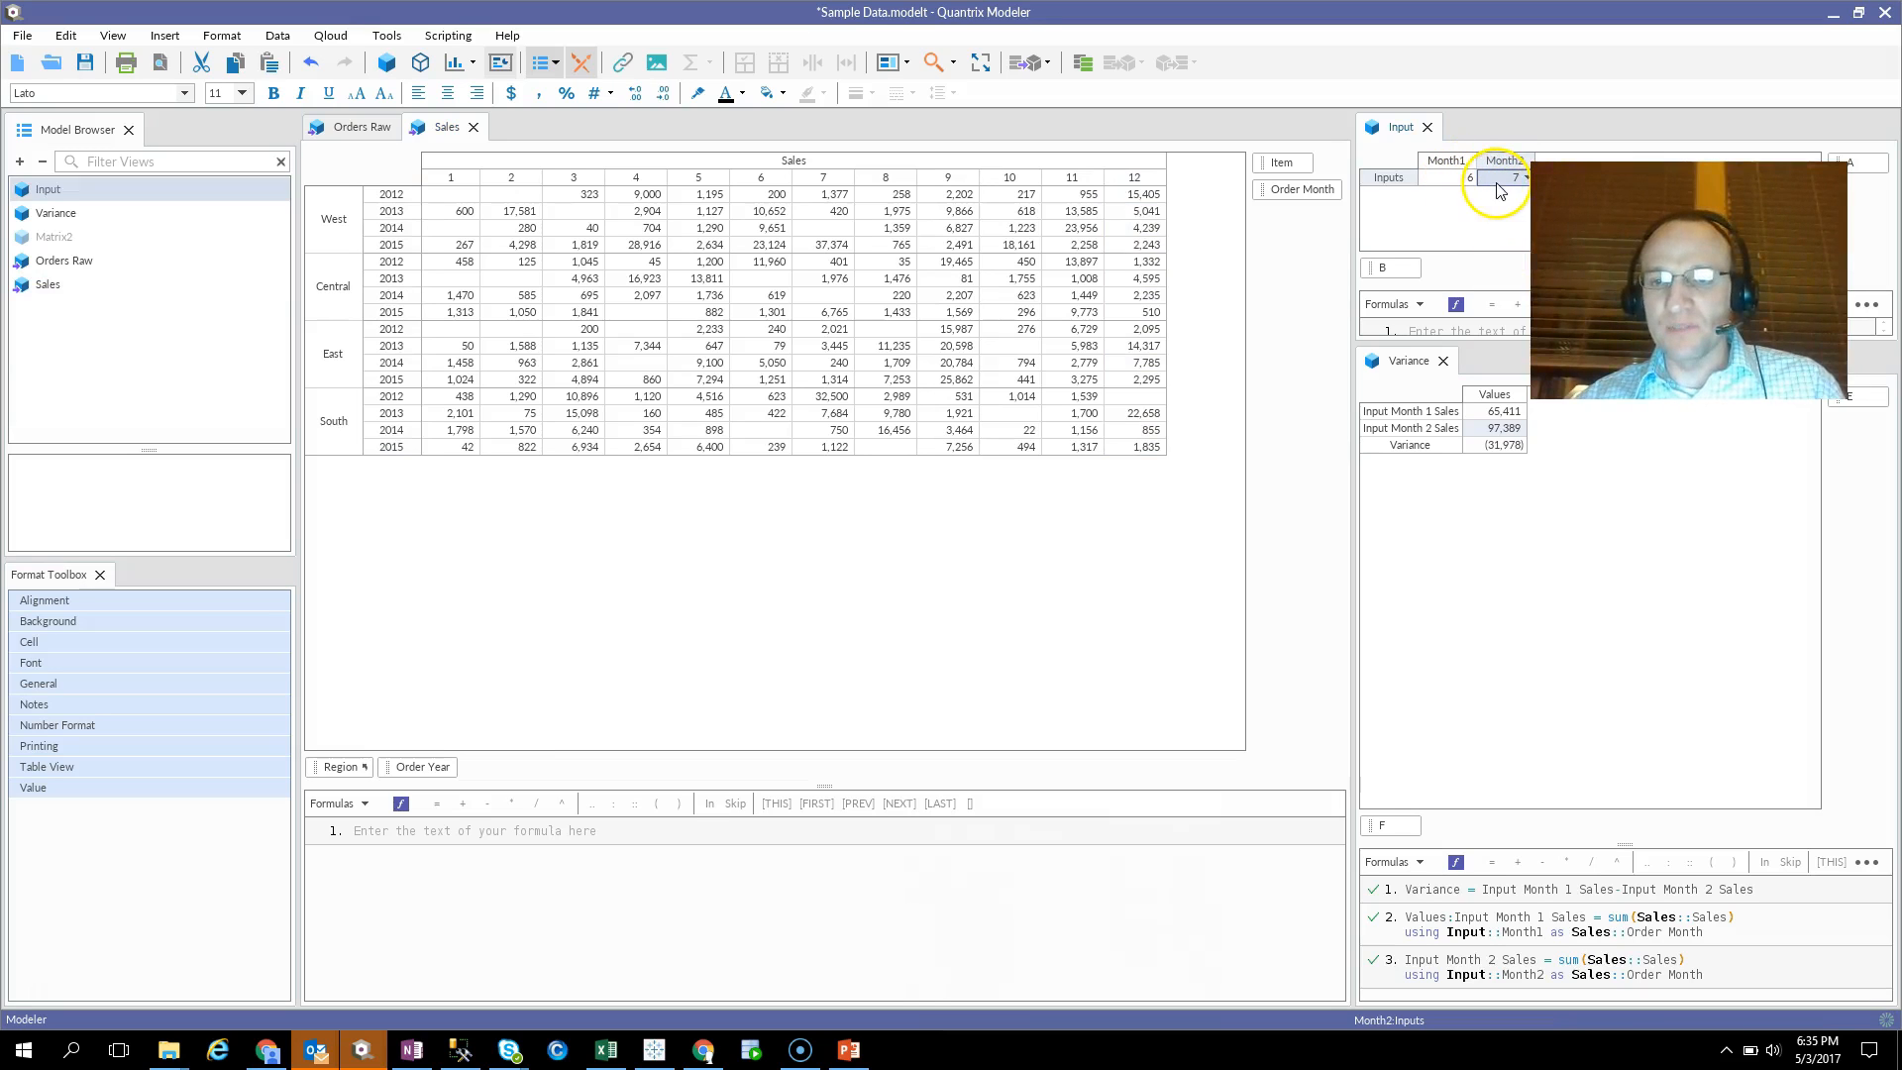
click(1508, 426)
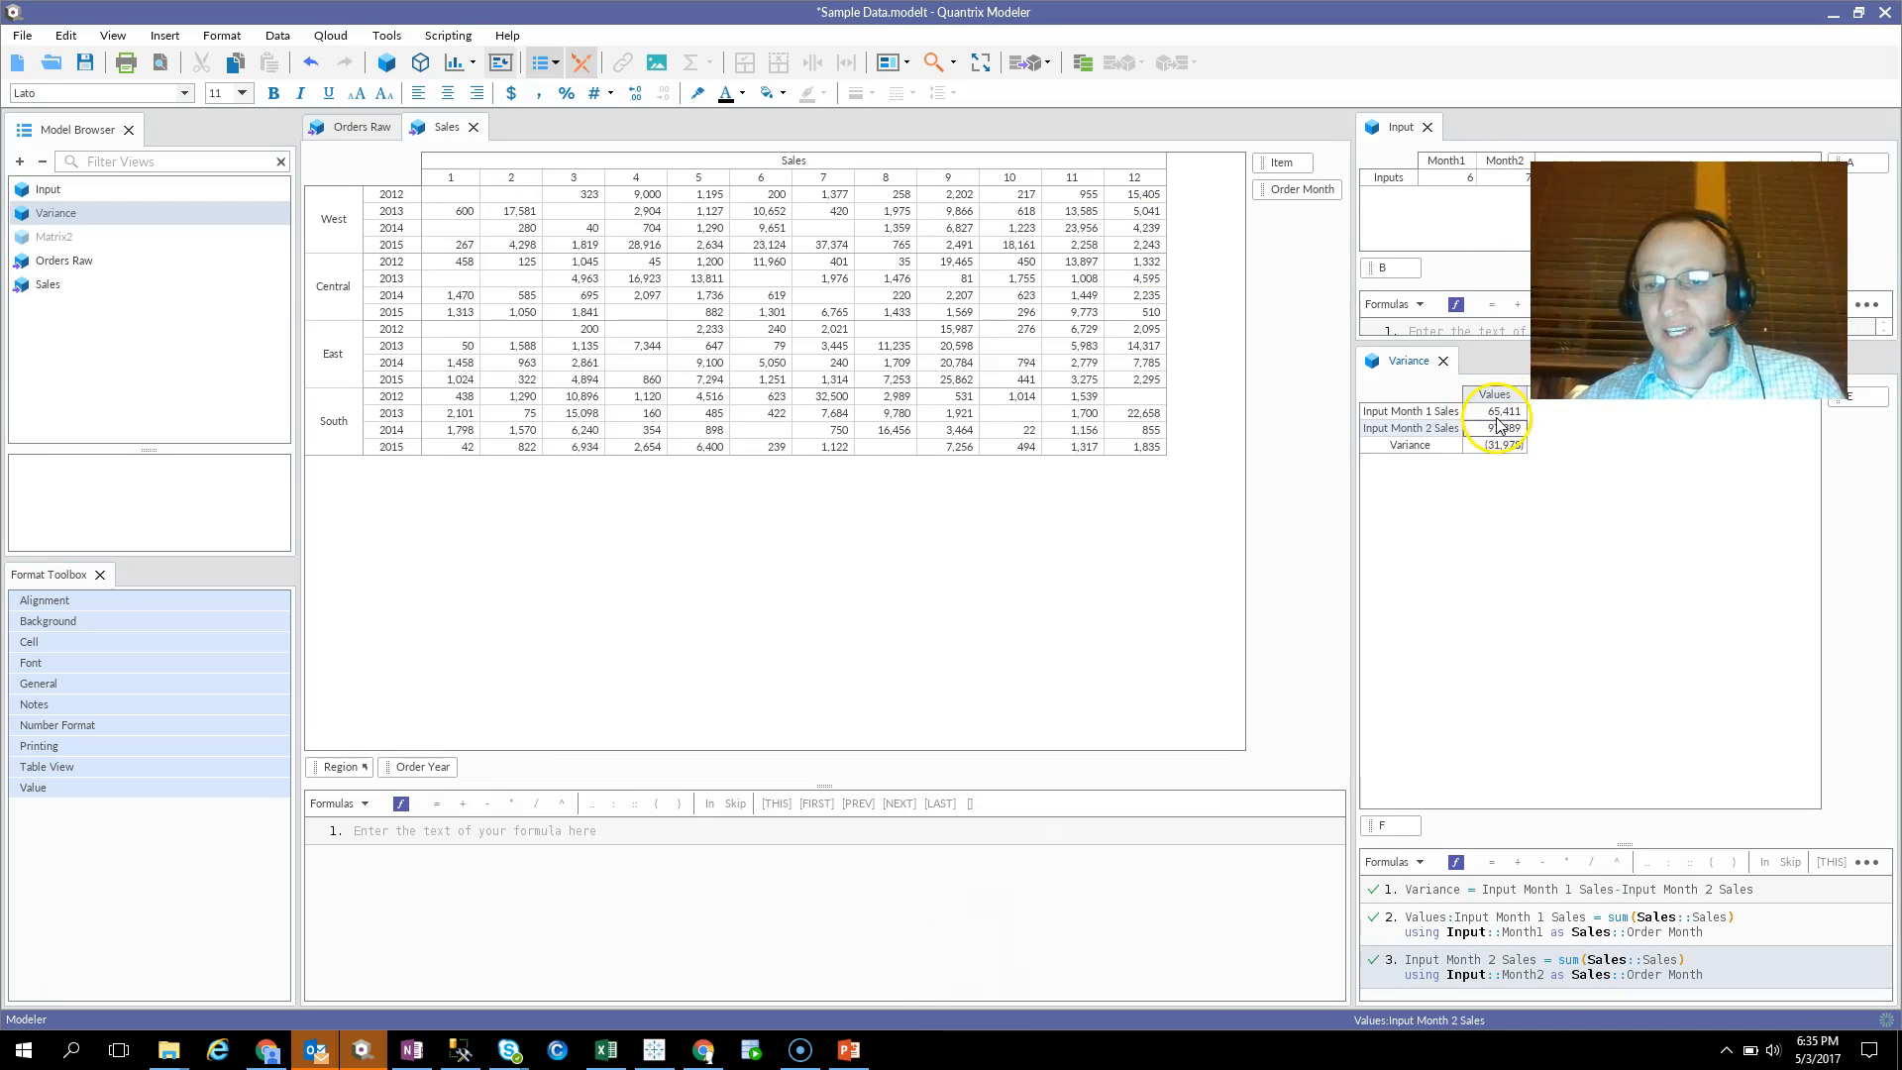
click(1454, 176)
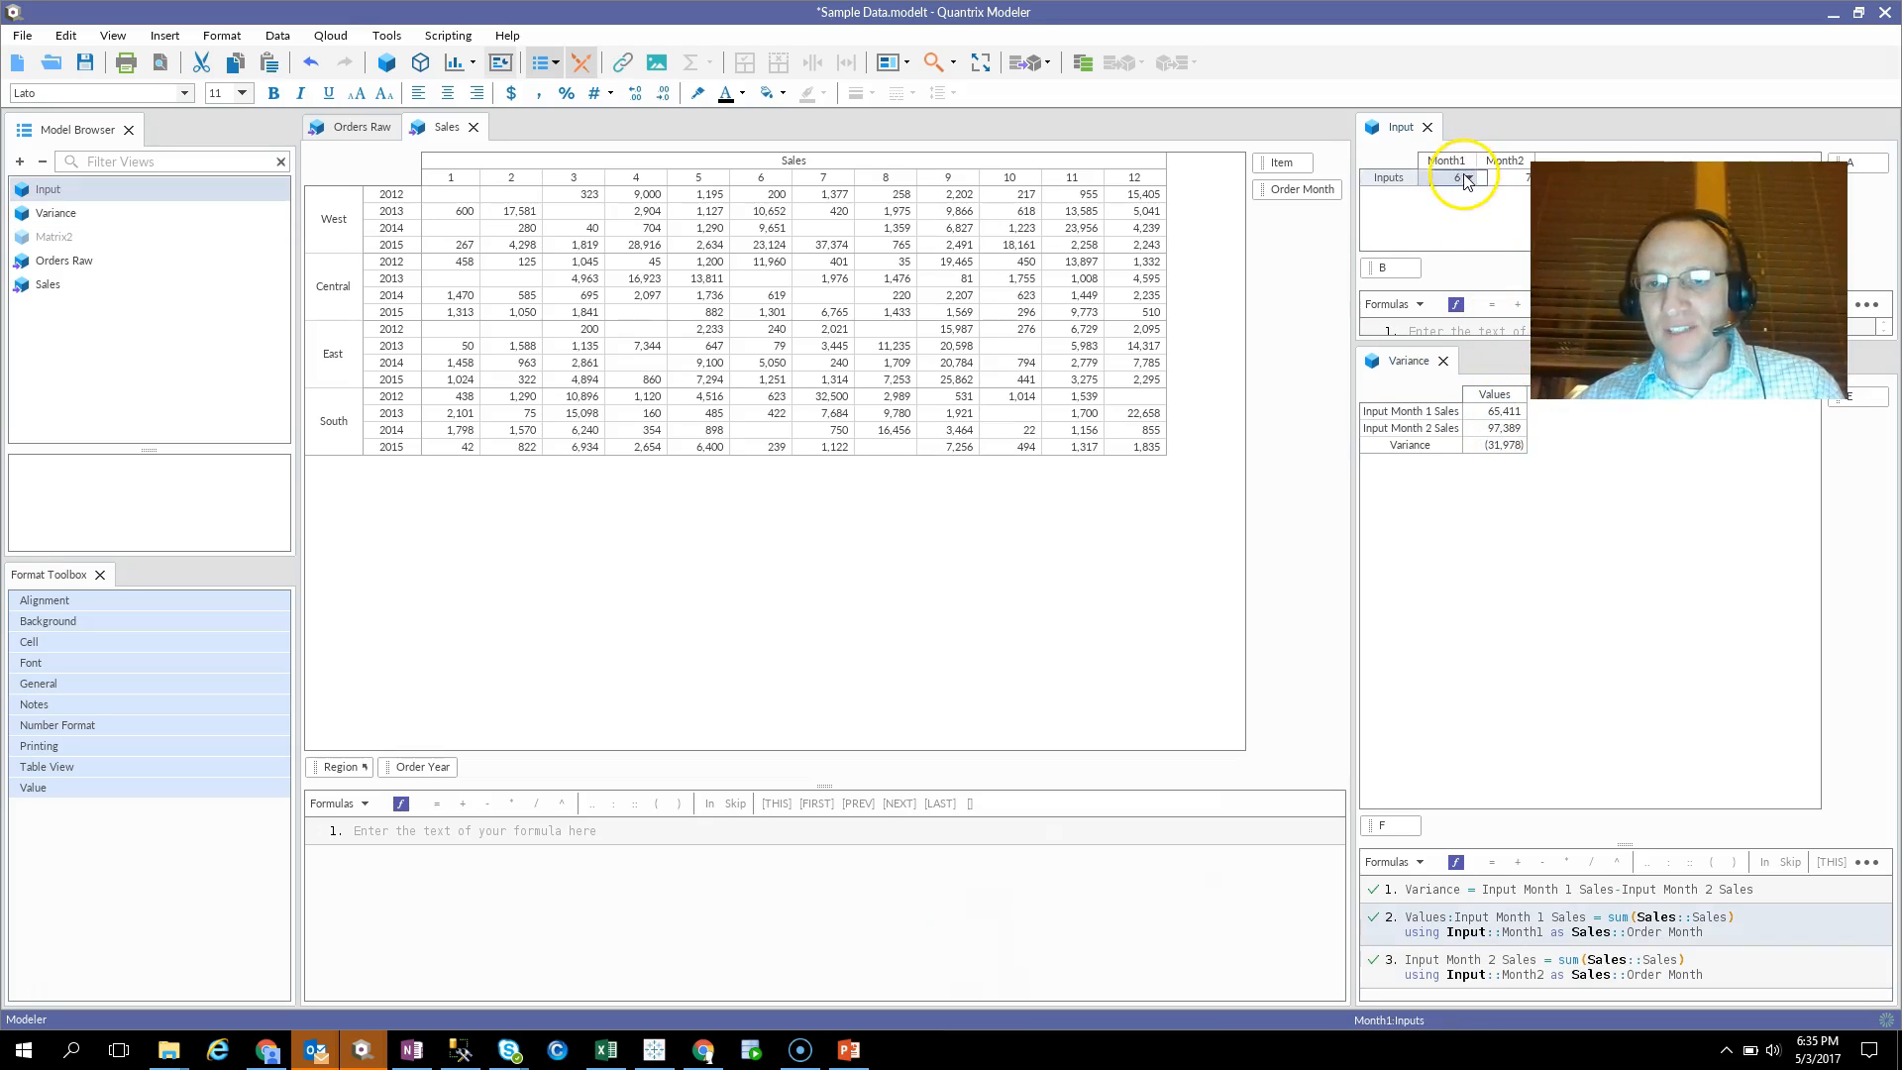
click(1470, 178)
scroll(1456, 238, up, 2)
click(1454, 212)
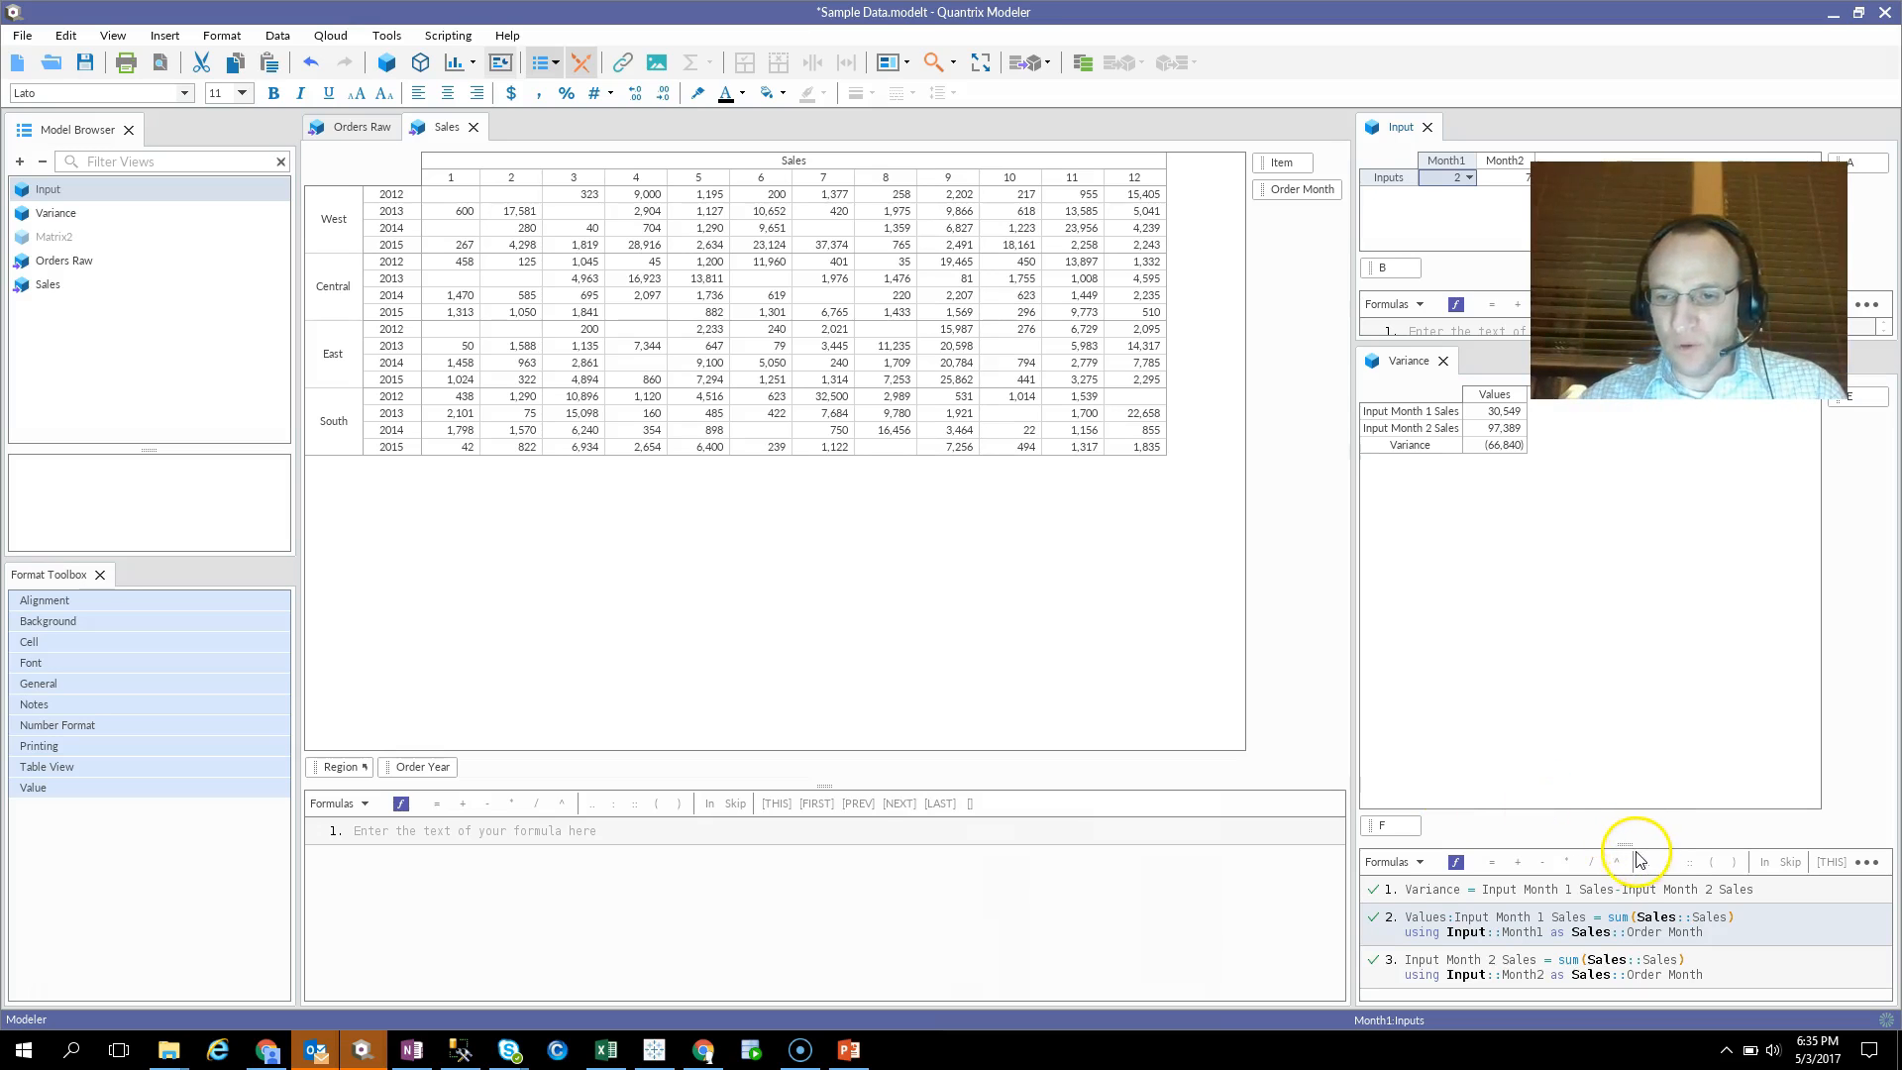
Link the Sales matrix's Order Year category into the Variance matrix's rows and resize the view to fit all years.
drag(1626, 850, 1586, 600)
drag(1495, 416, 1498, 429)
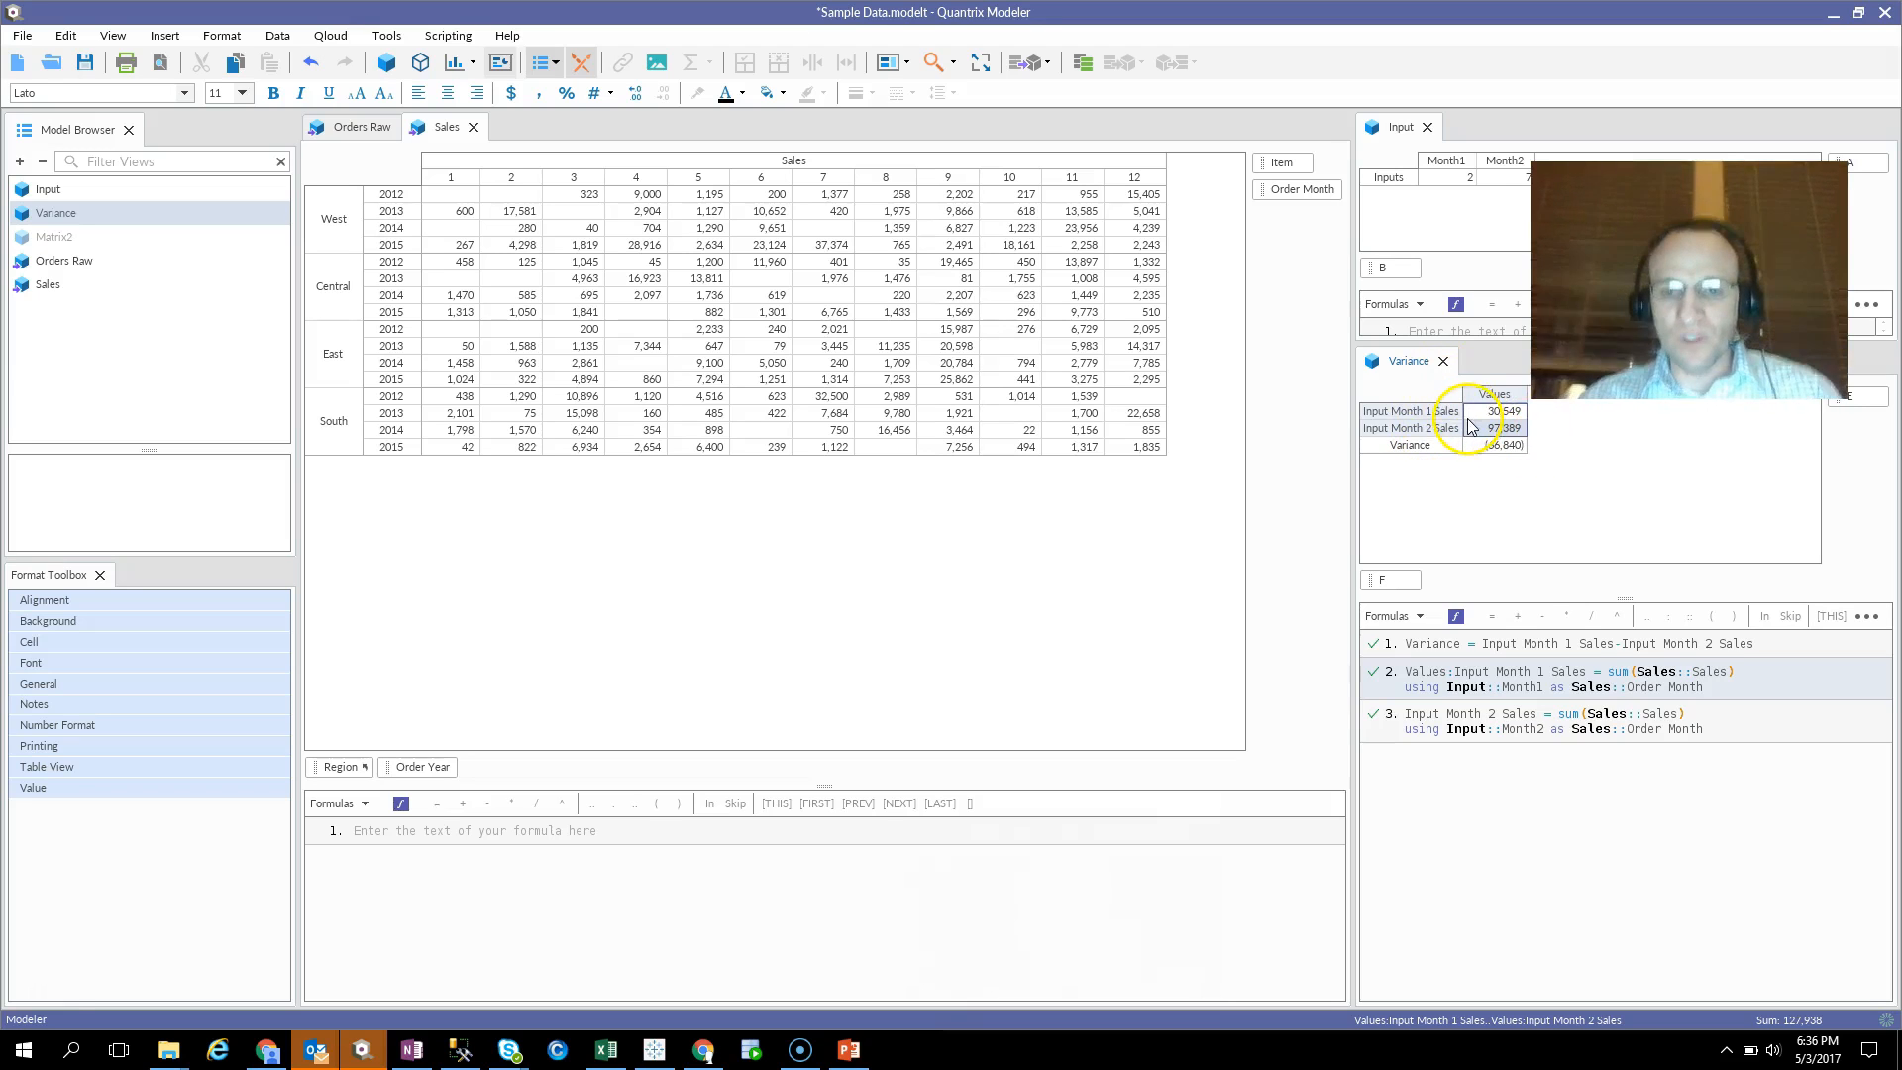
drag(411, 767, 1389, 595)
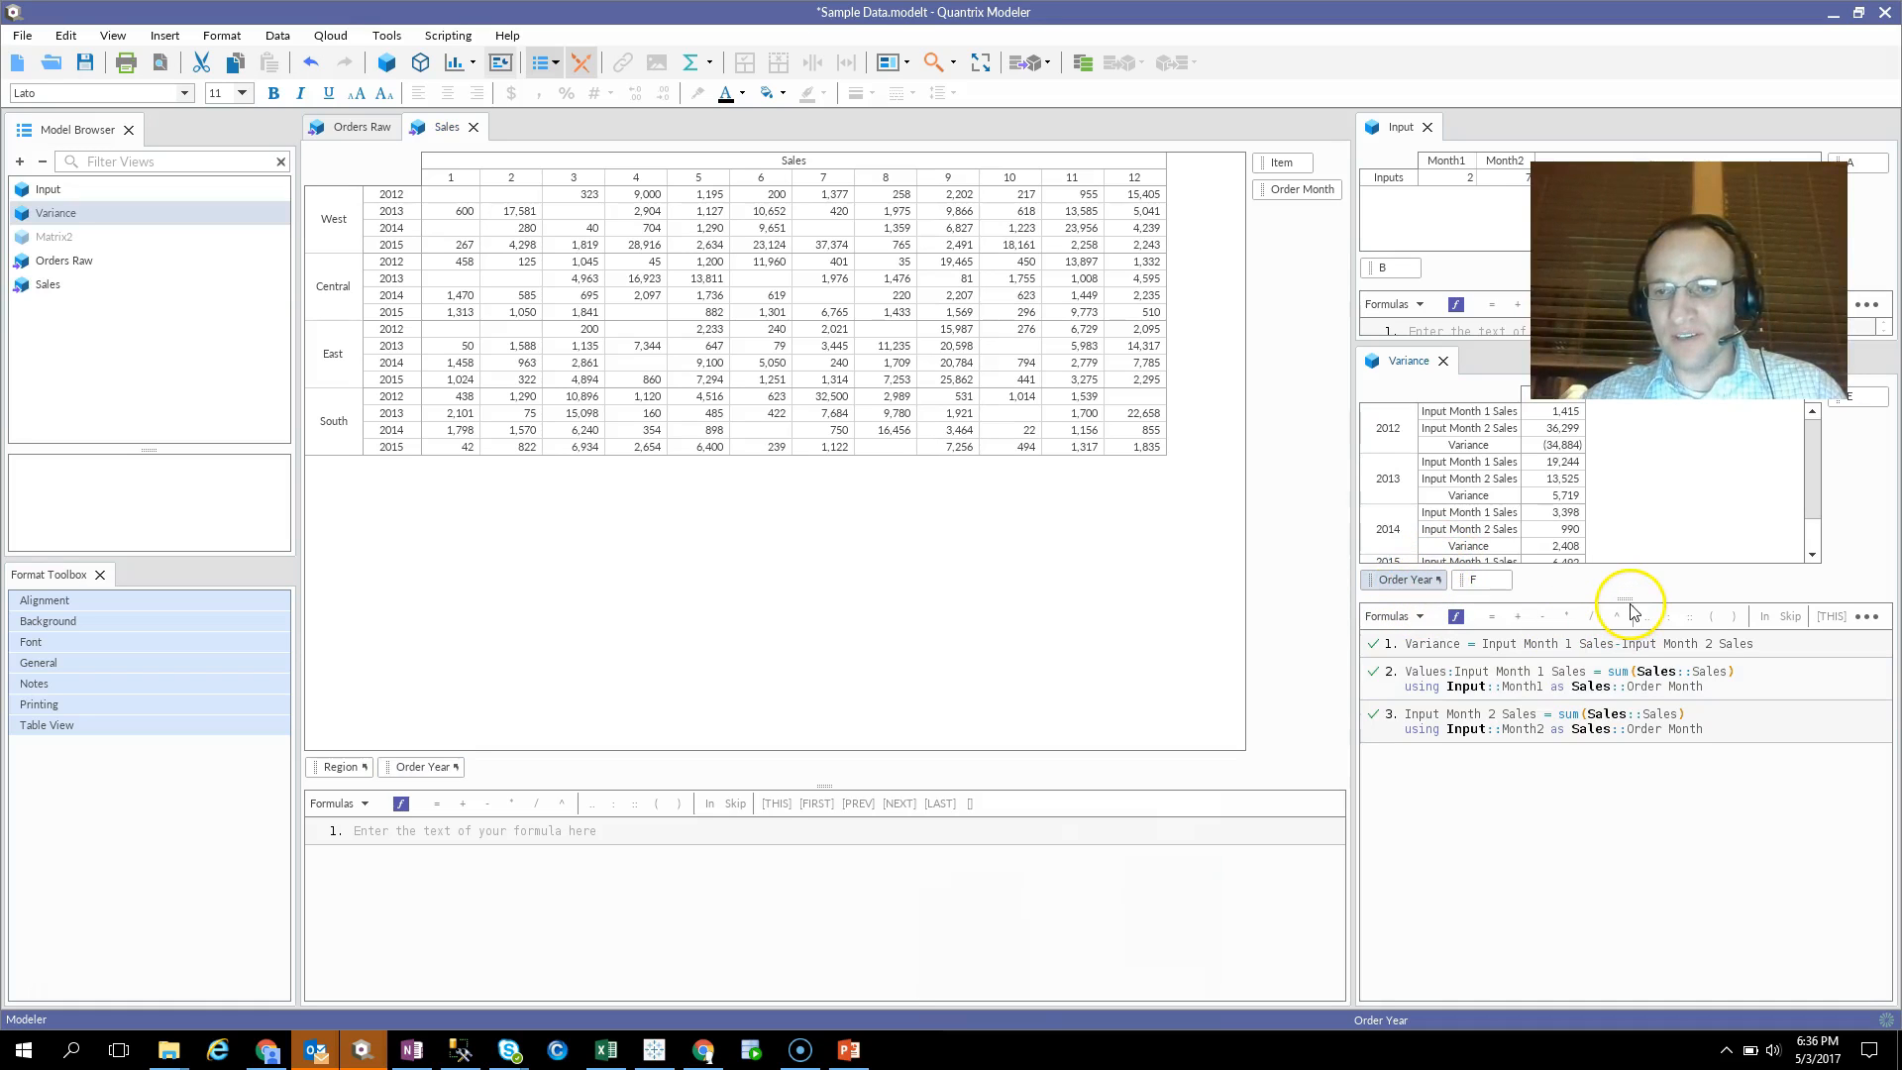
drag(1625, 607, 1652, 742)
Move the Order Year category of the Sales matrix to the filter area, with 2012 selected.
click(1538, 416)
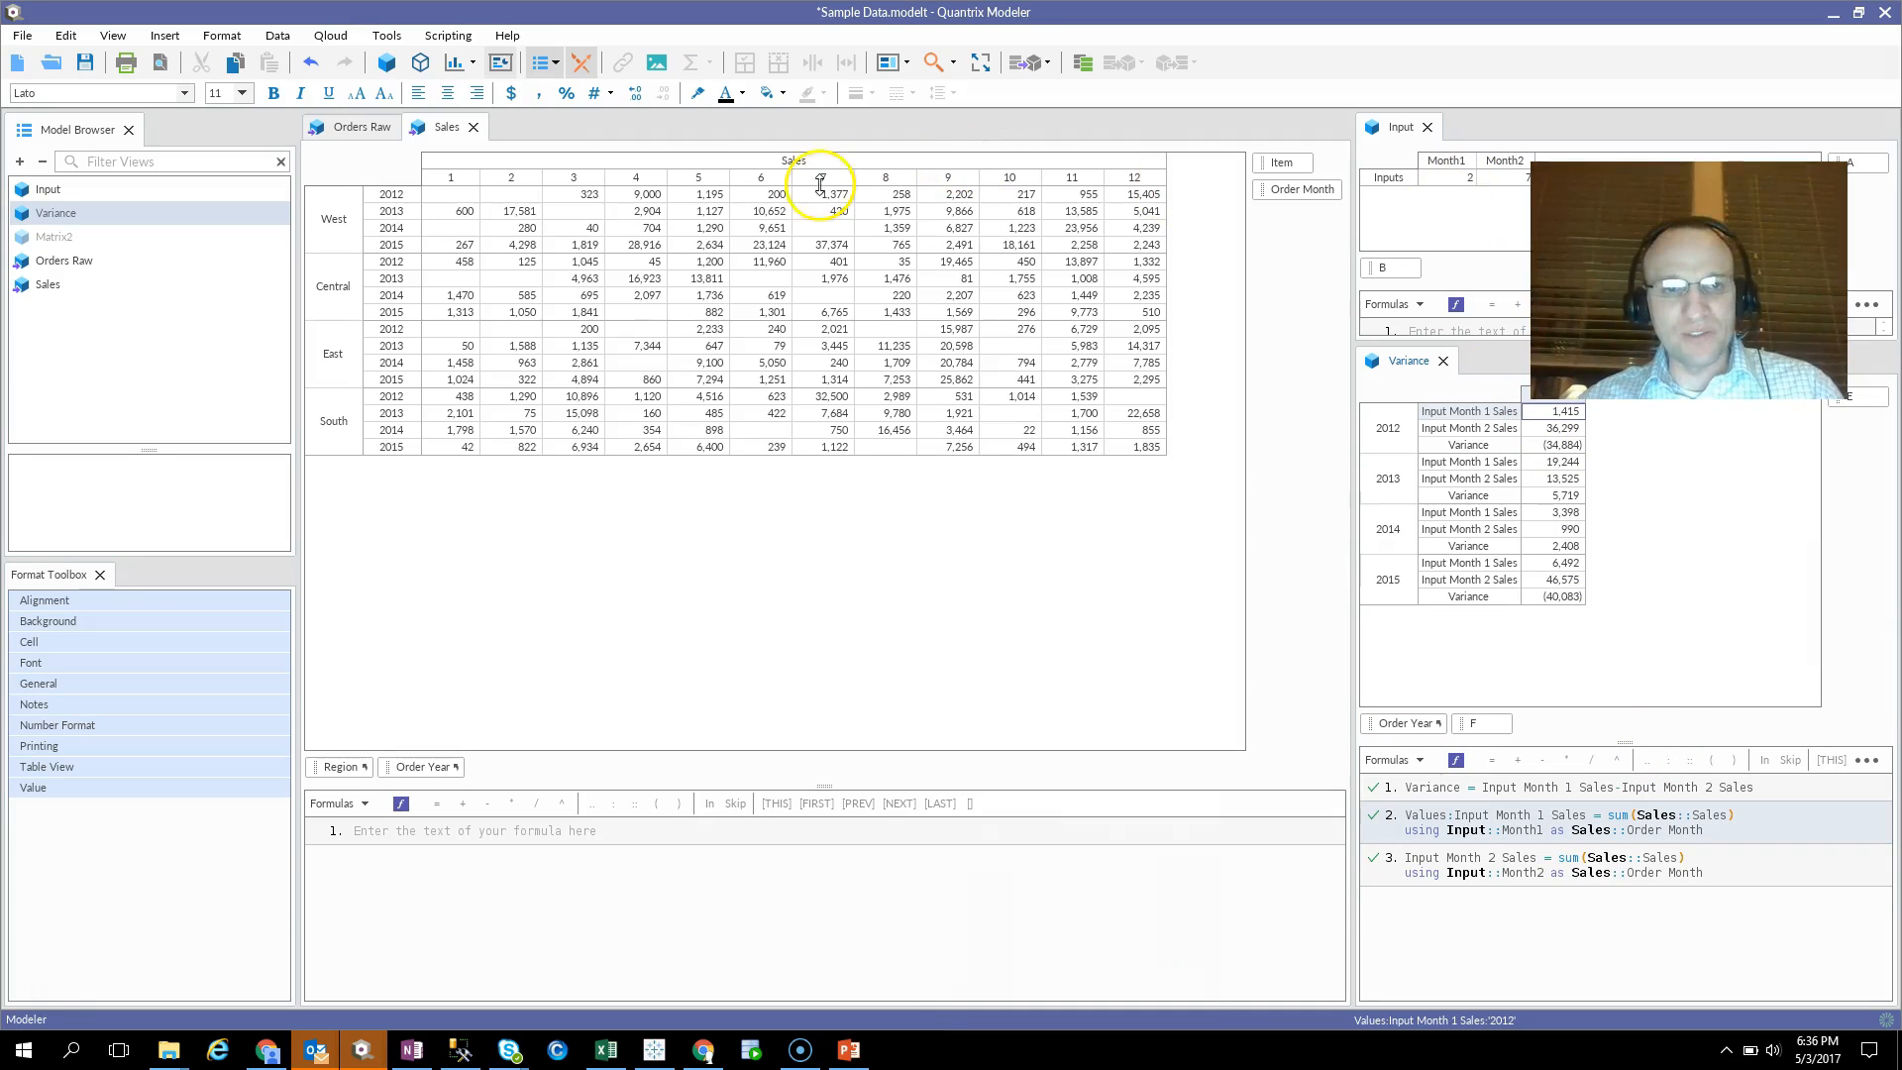
click(512, 195)
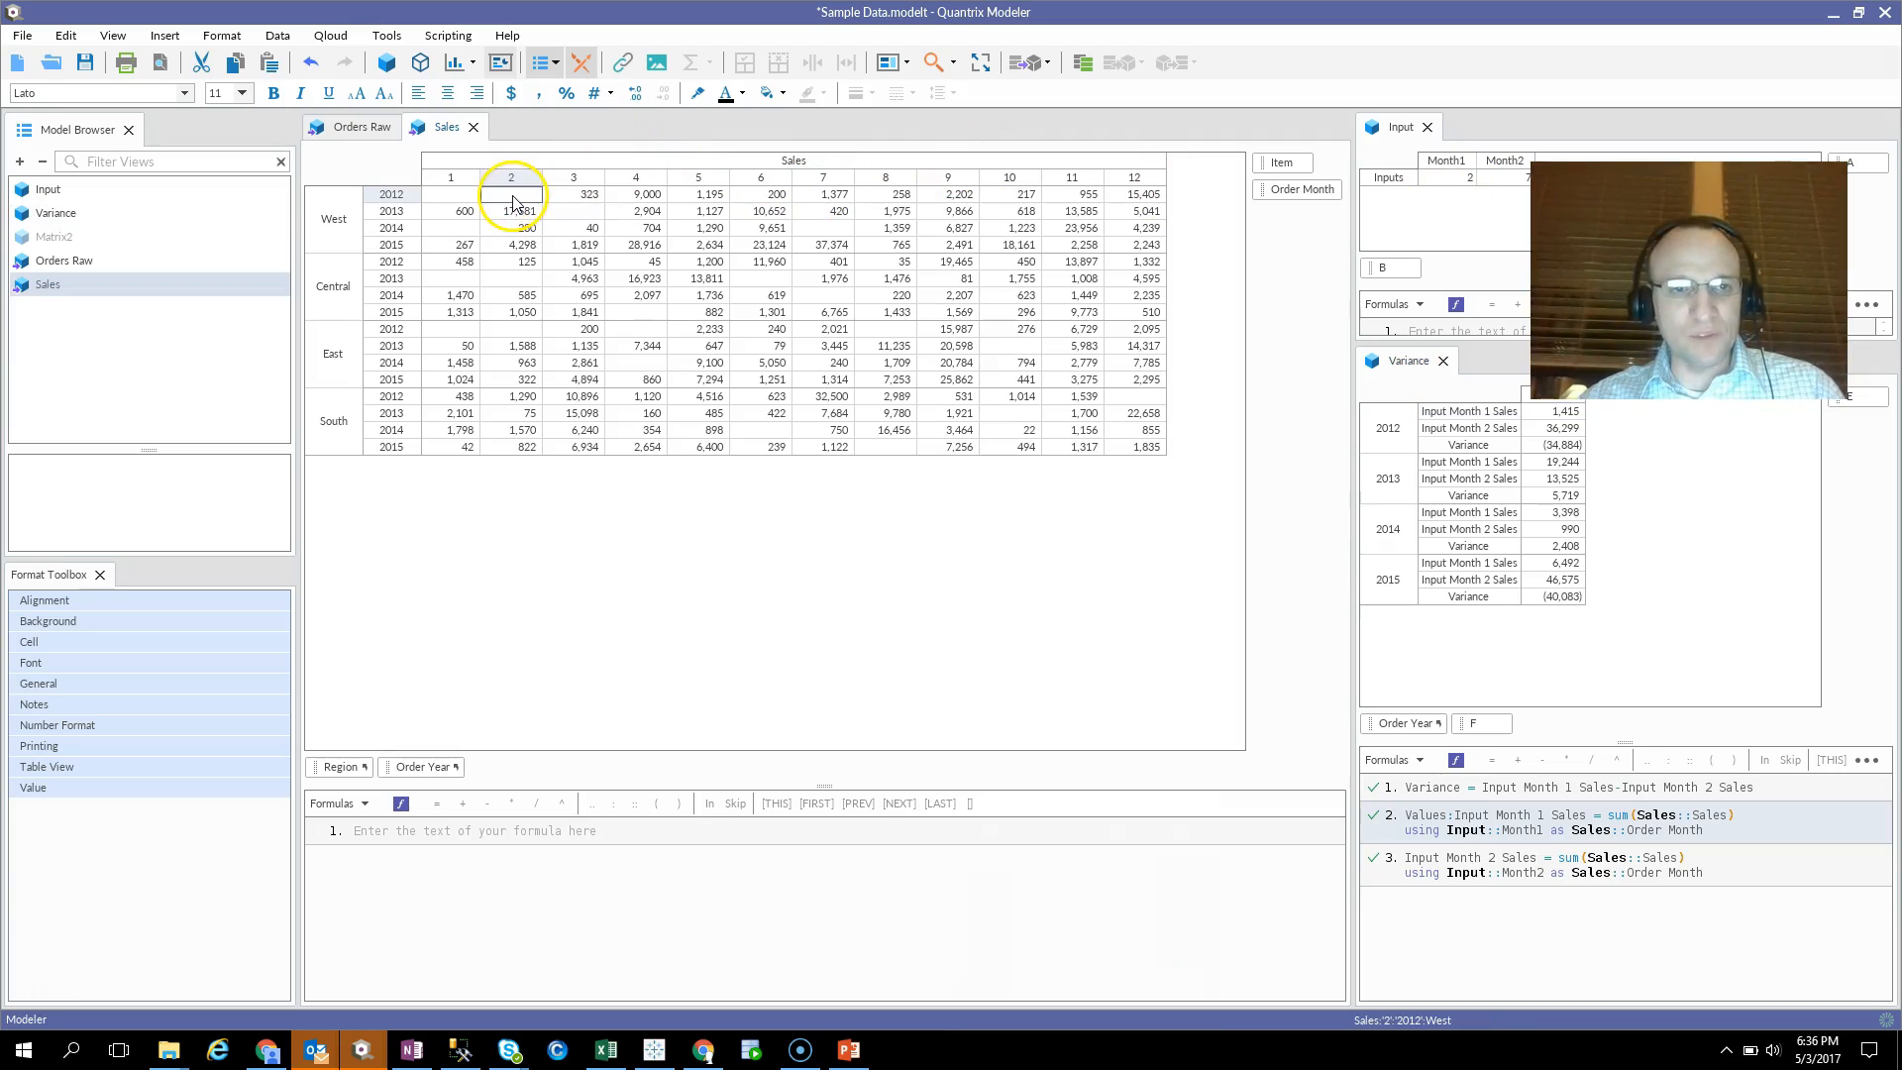
drag(424, 769, 363, 164)
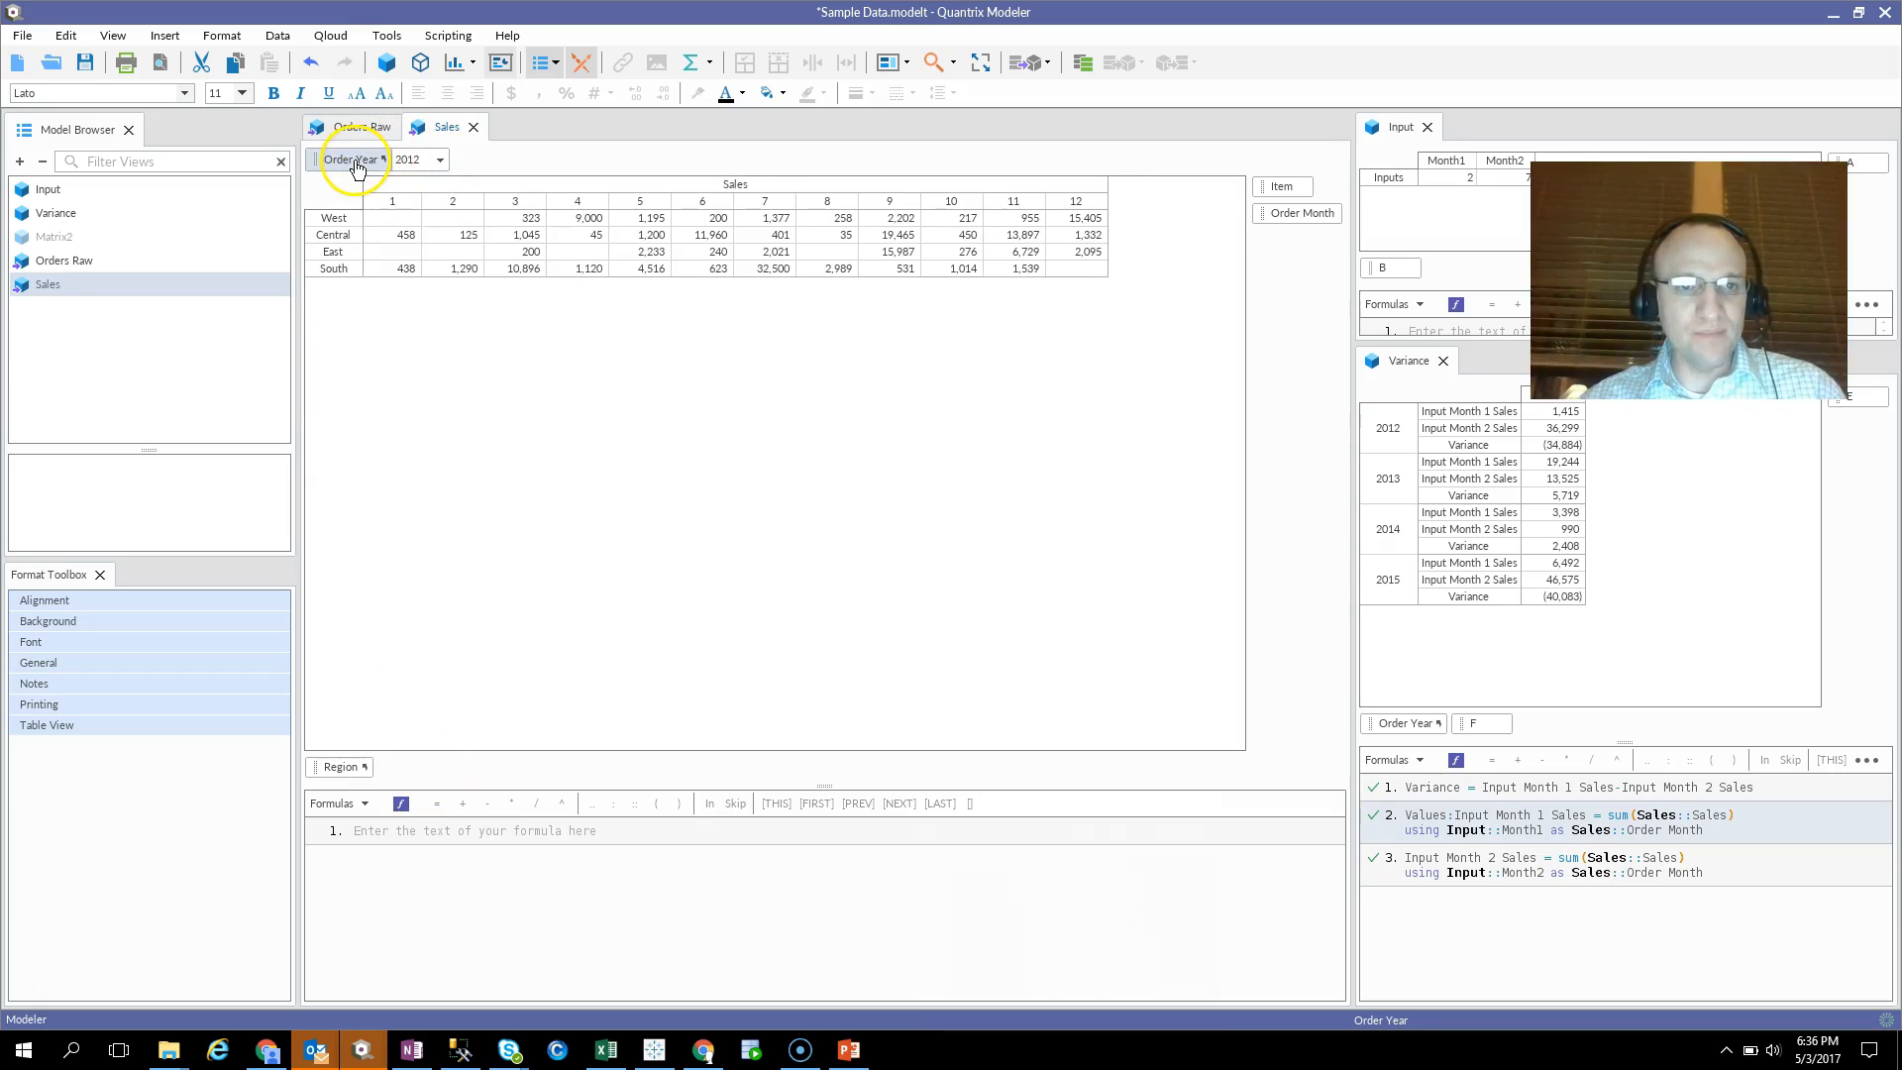
Compare the 2012 sums of months 2 and 7 in the Sales matrix with the 2012 input month sales in the Variance matrix.
drag(357, 168, 457, 265)
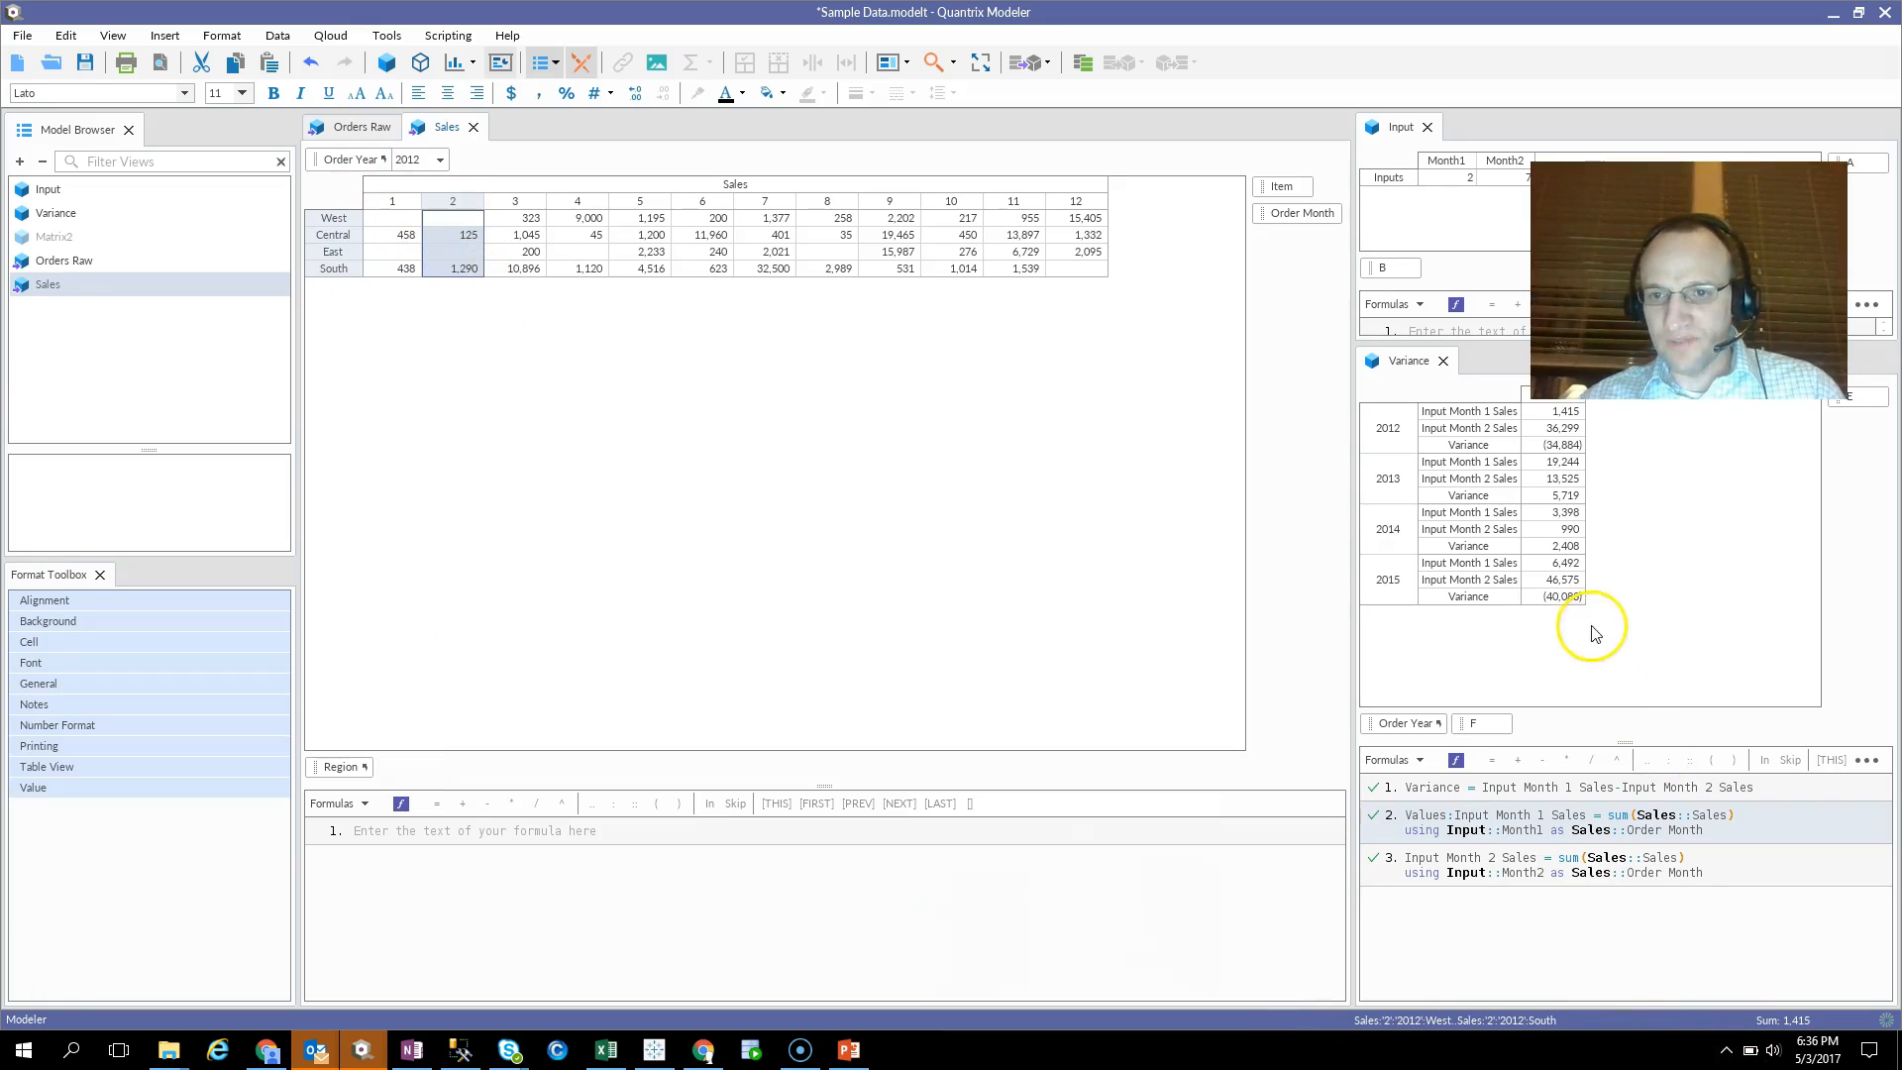
click(1564, 419)
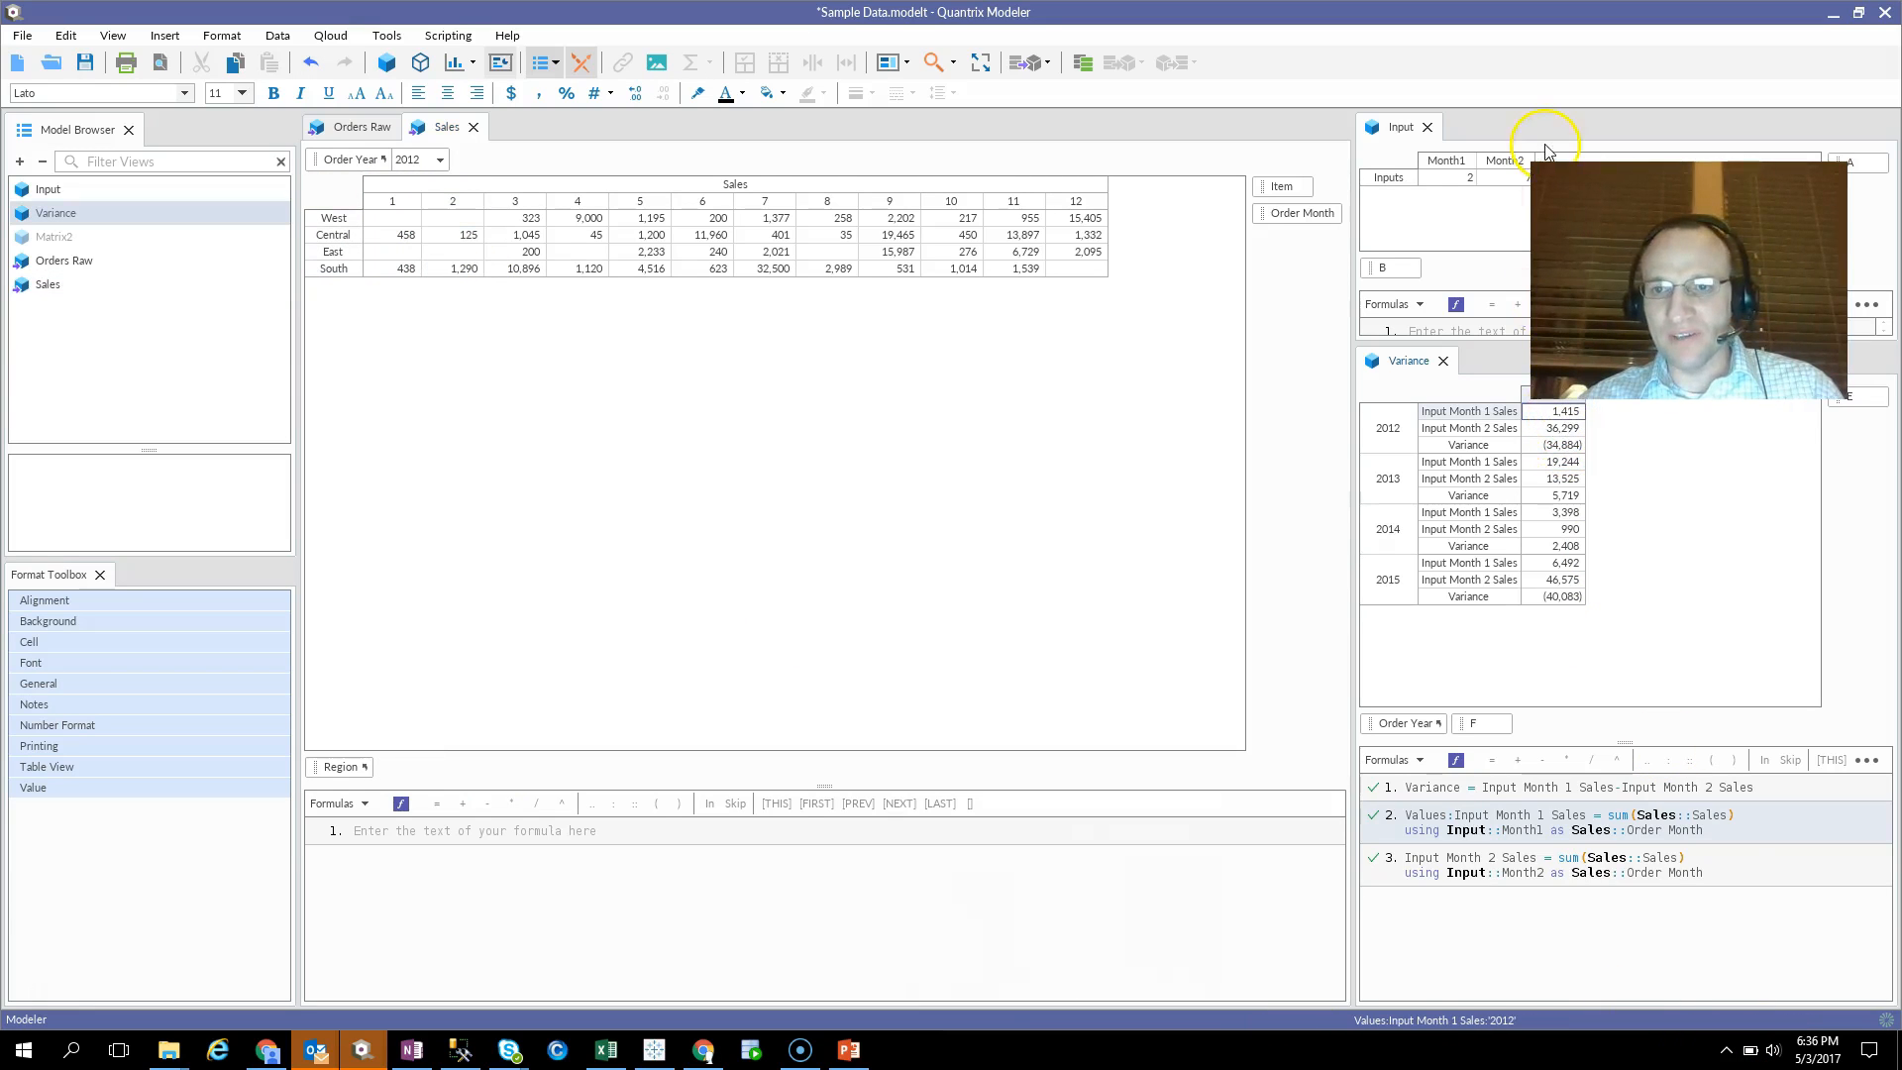
drag(765, 218, 770, 273)
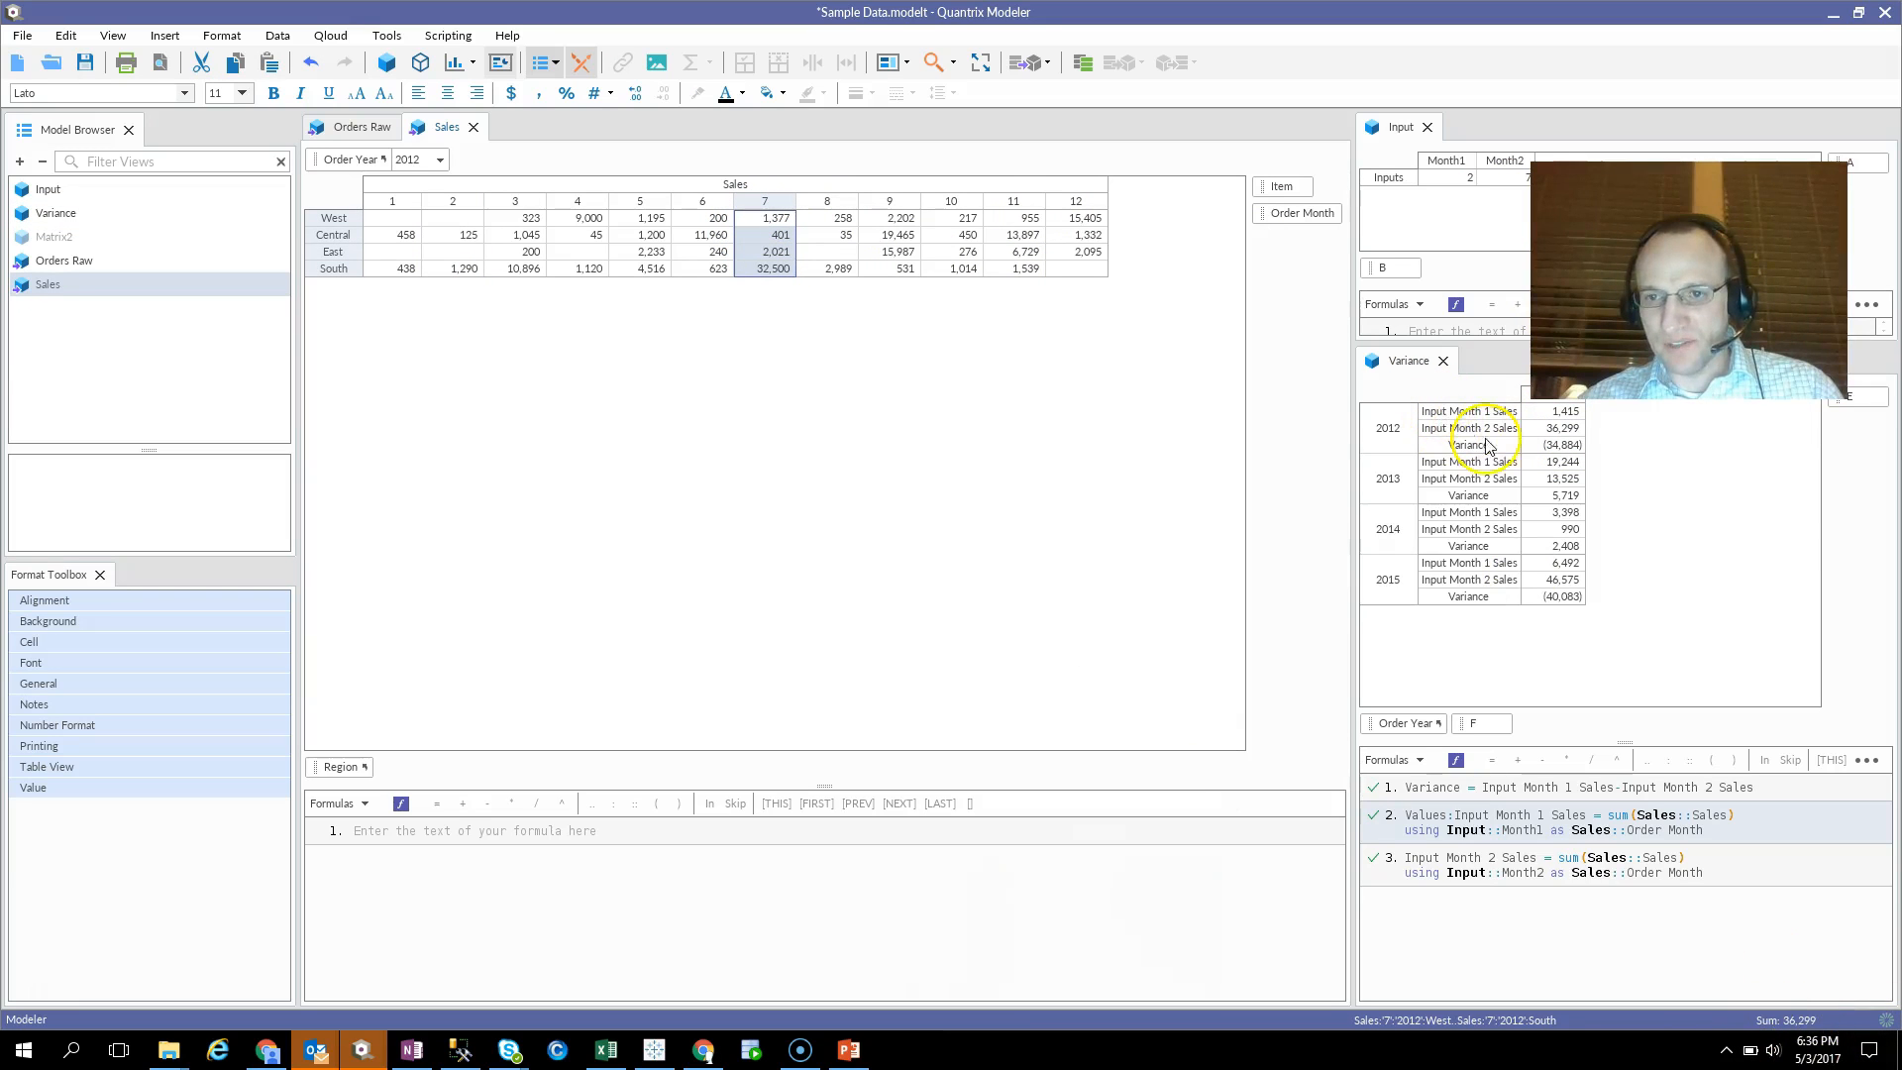
click(1556, 429)
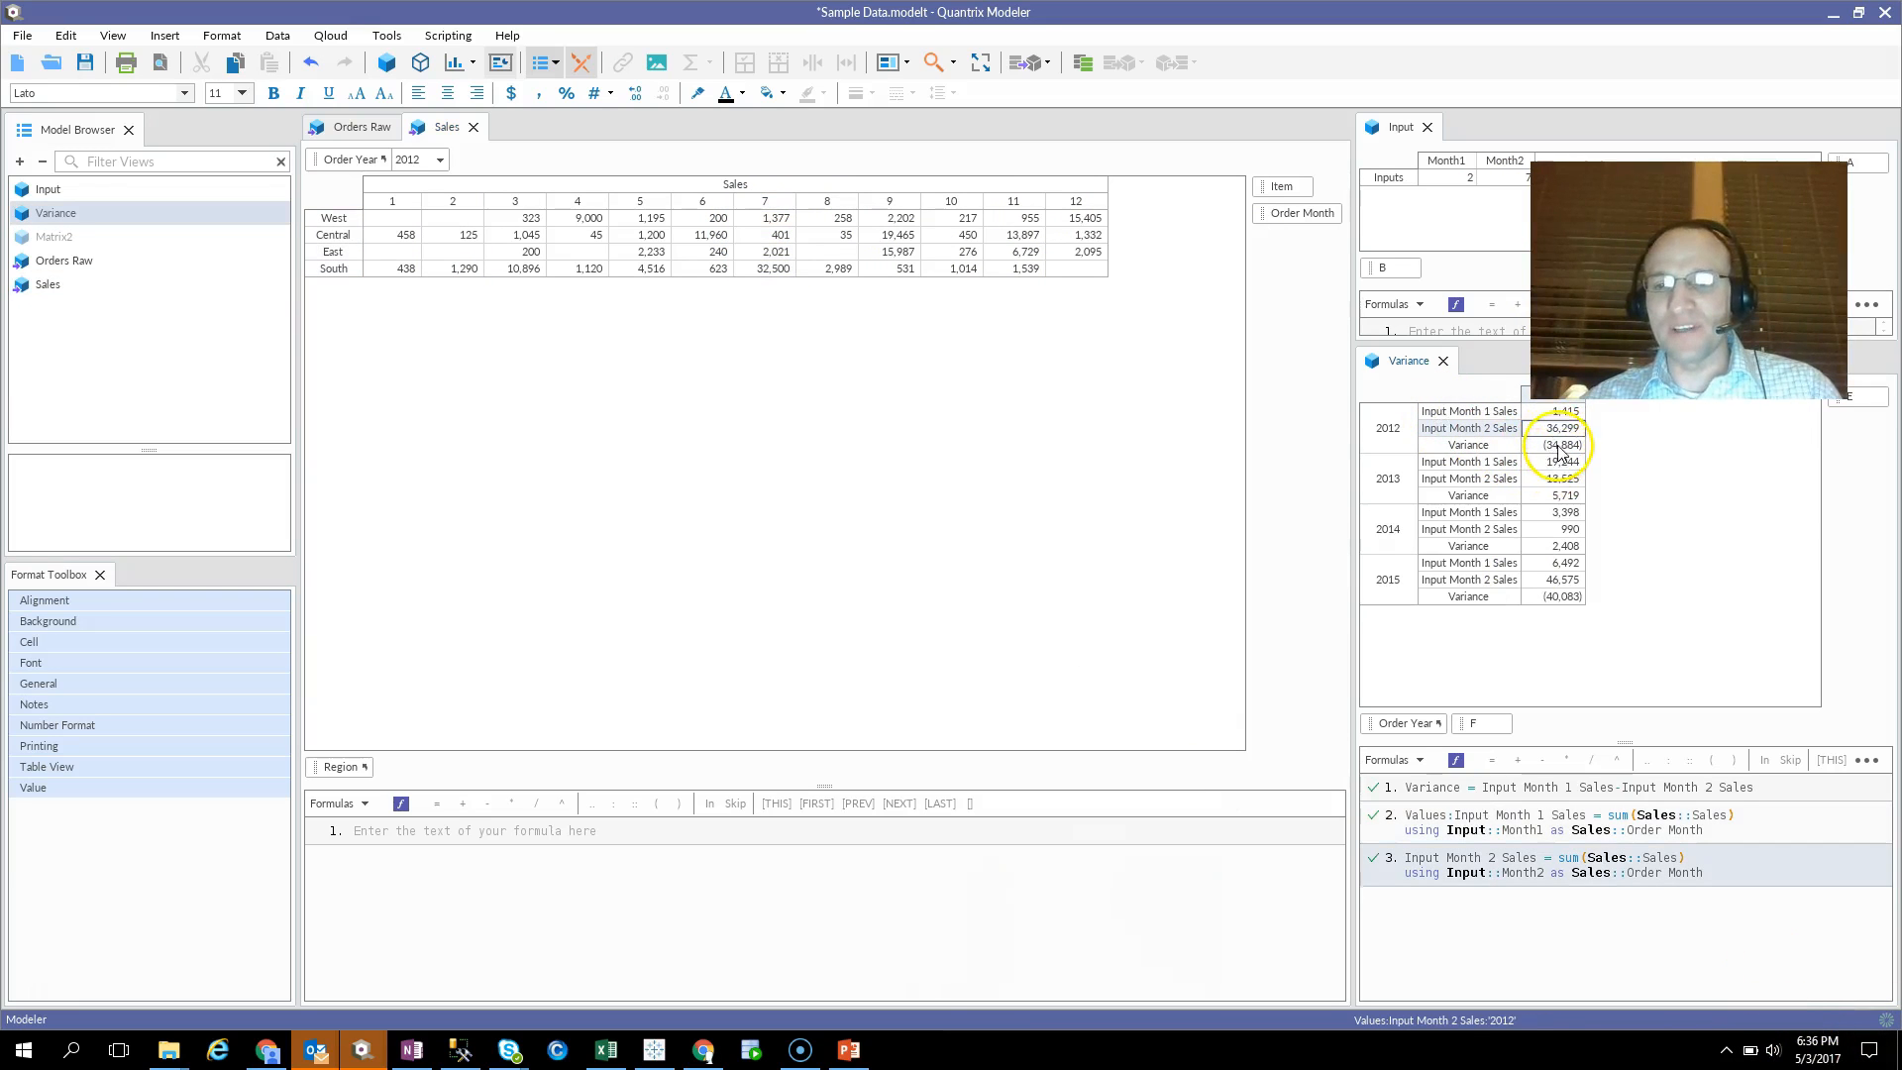
Review the Variance matrix's 2012 to 2014 figures and the Input Month 2 Sales formula behind them.
click(1561, 446)
click(1562, 461)
click(1562, 479)
click(1562, 513)
click(1563, 529)
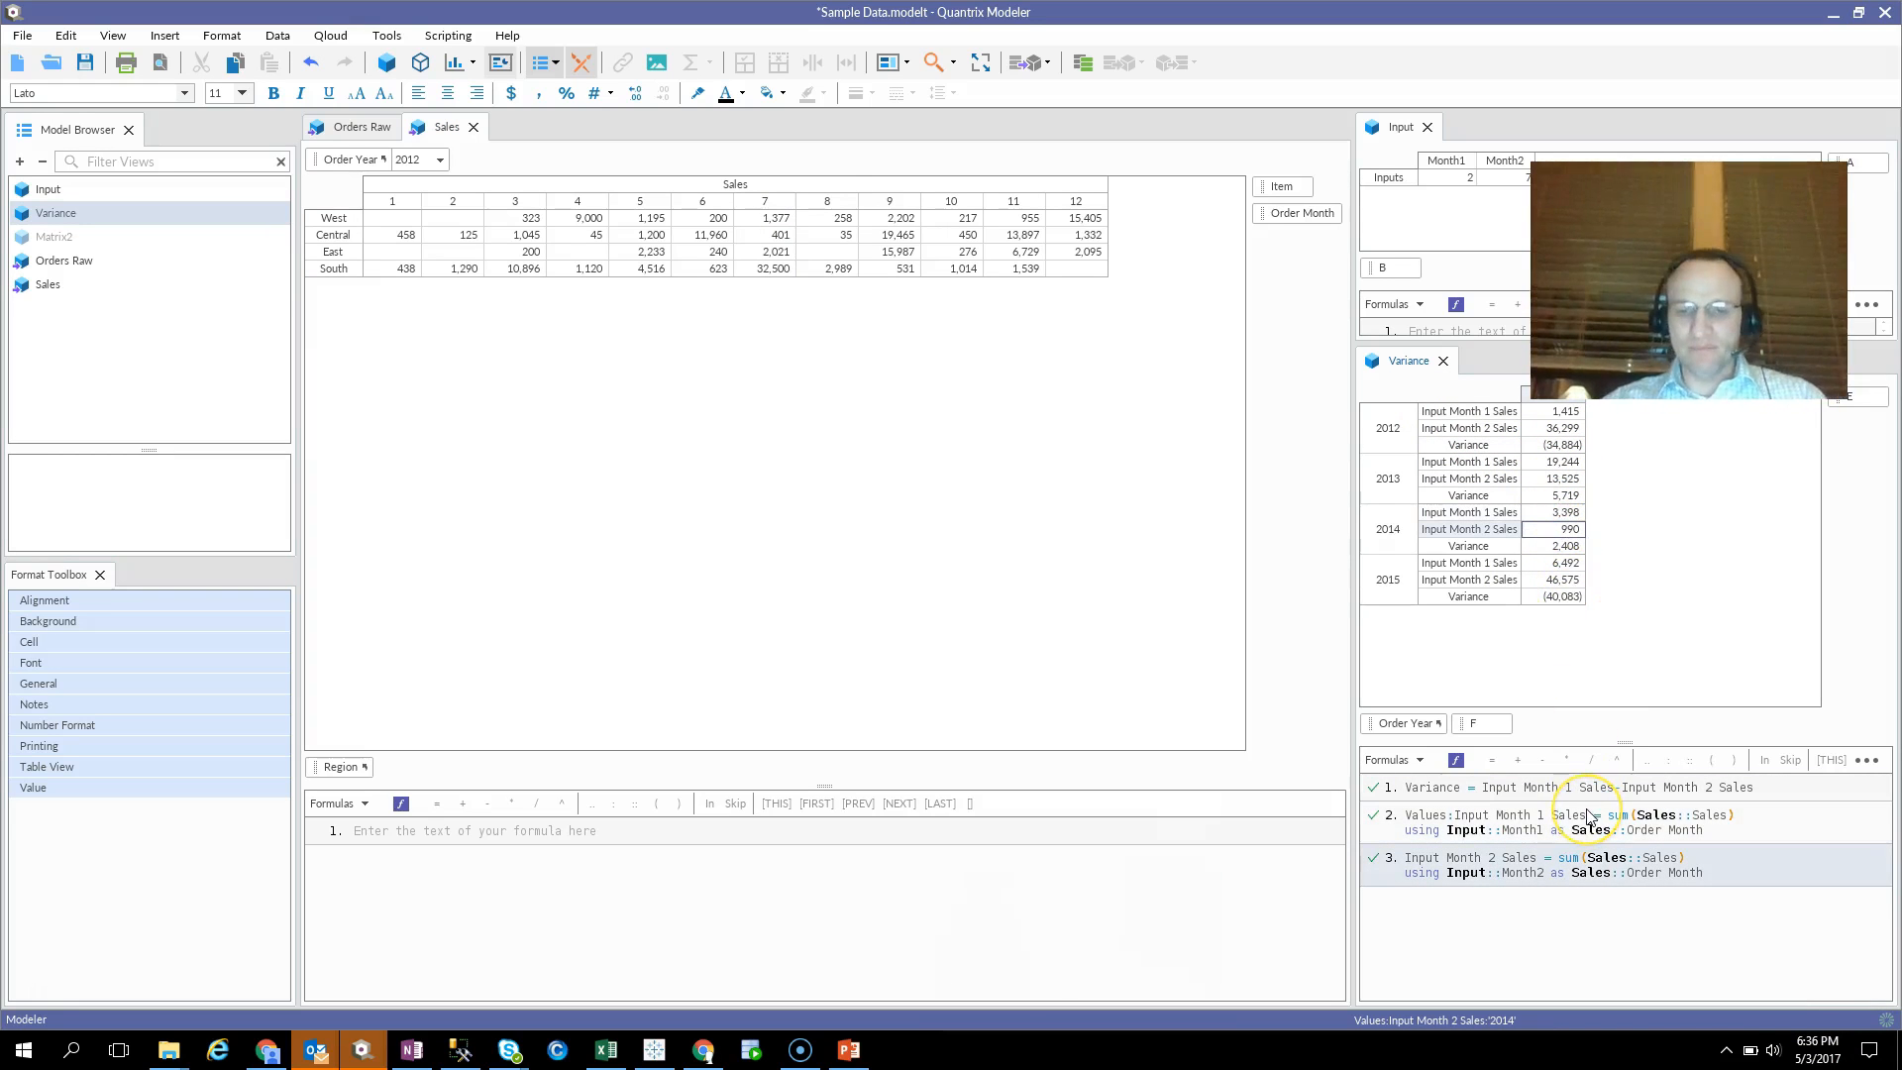
click(1485, 874)
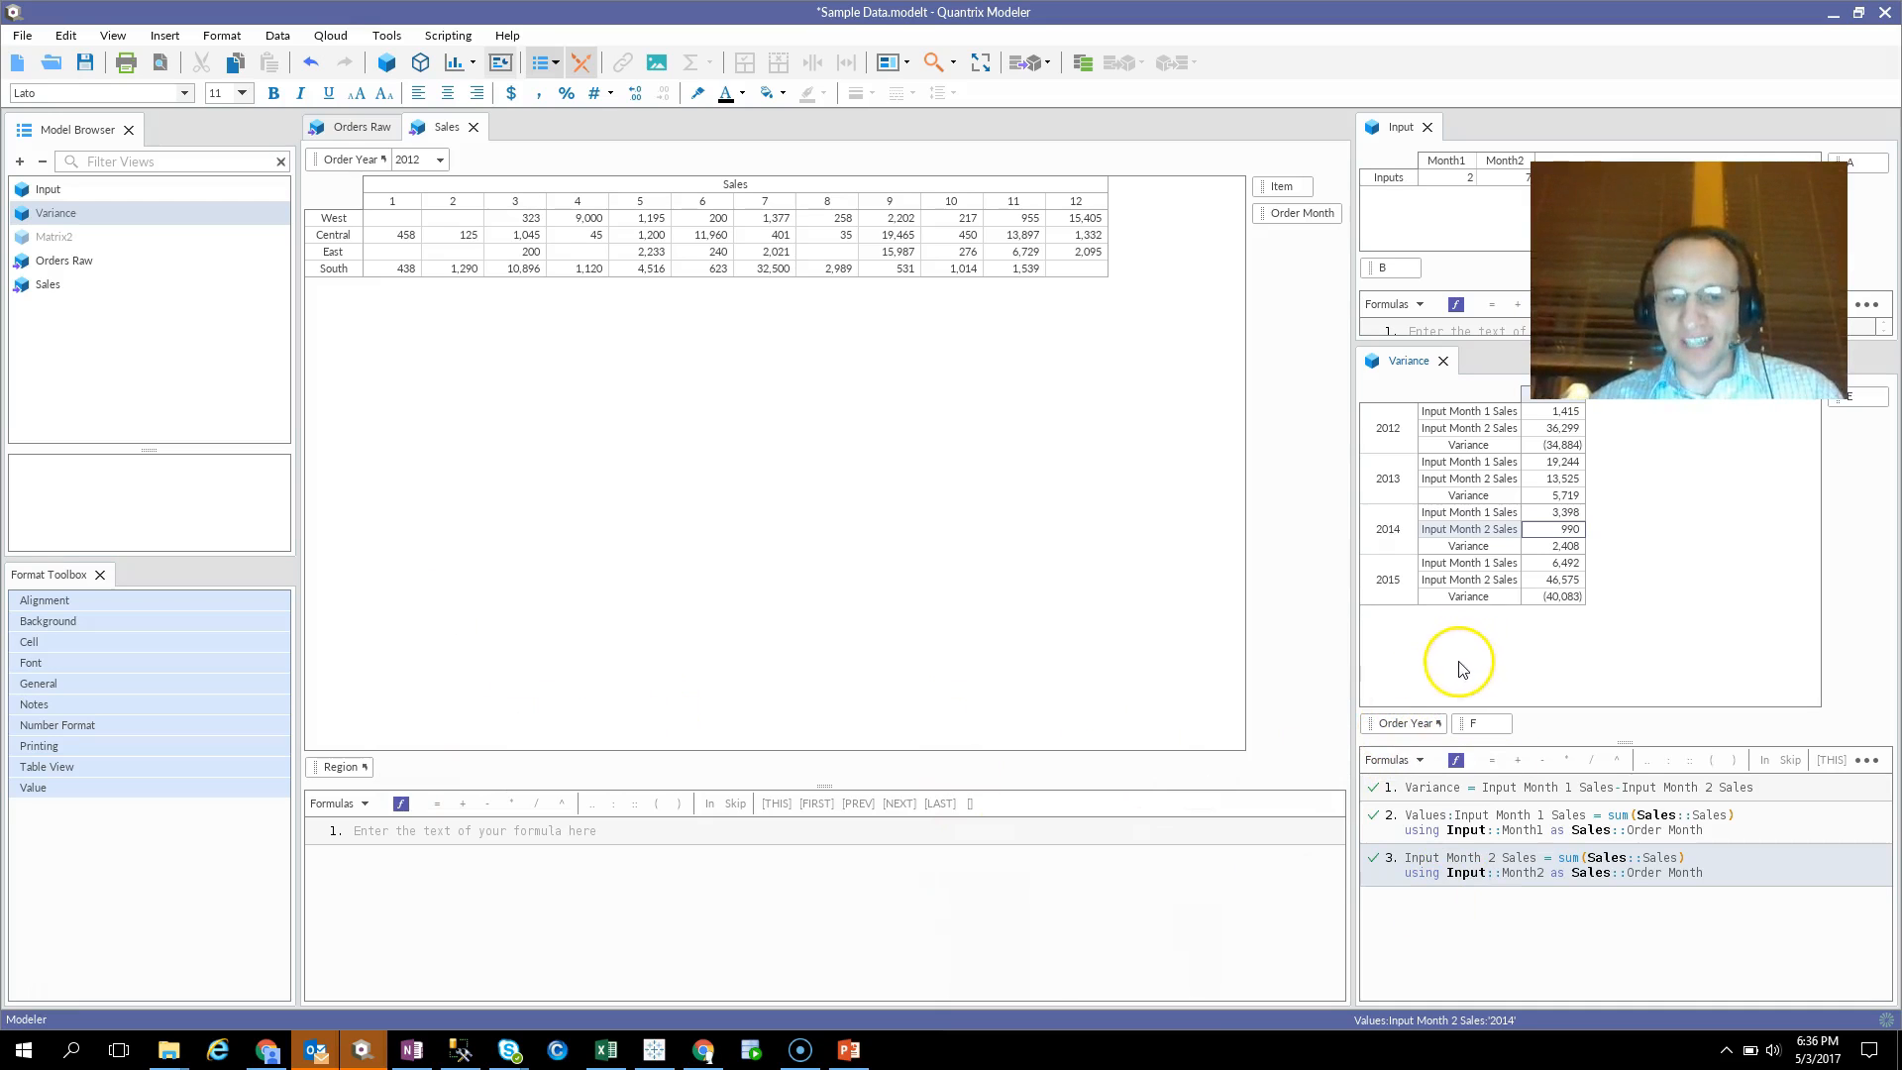
Set Month1 to 3 in the Input matrix and sum the 2012 sales for month 3 in the Sales matrix.
click(1466, 186)
click(1467, 179)
click(1448, 215)
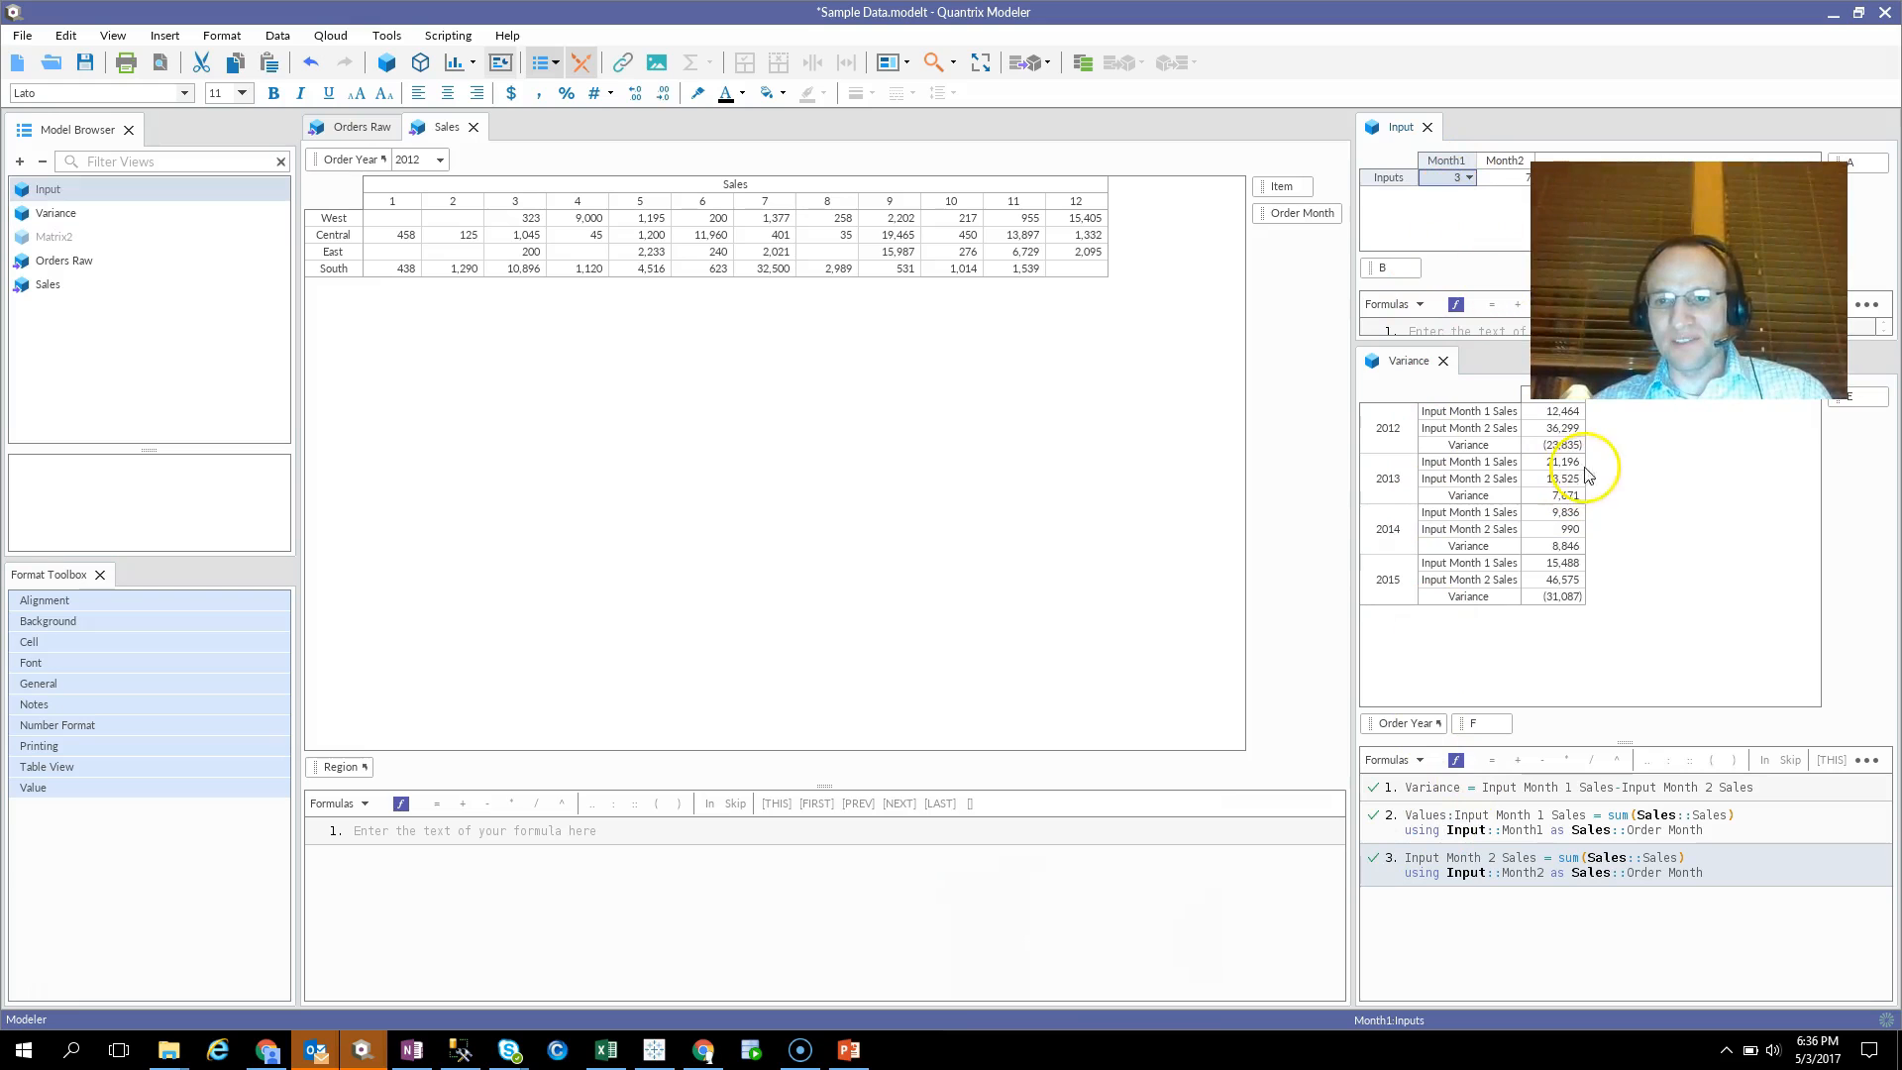
drag(524, 219, 532, 278)
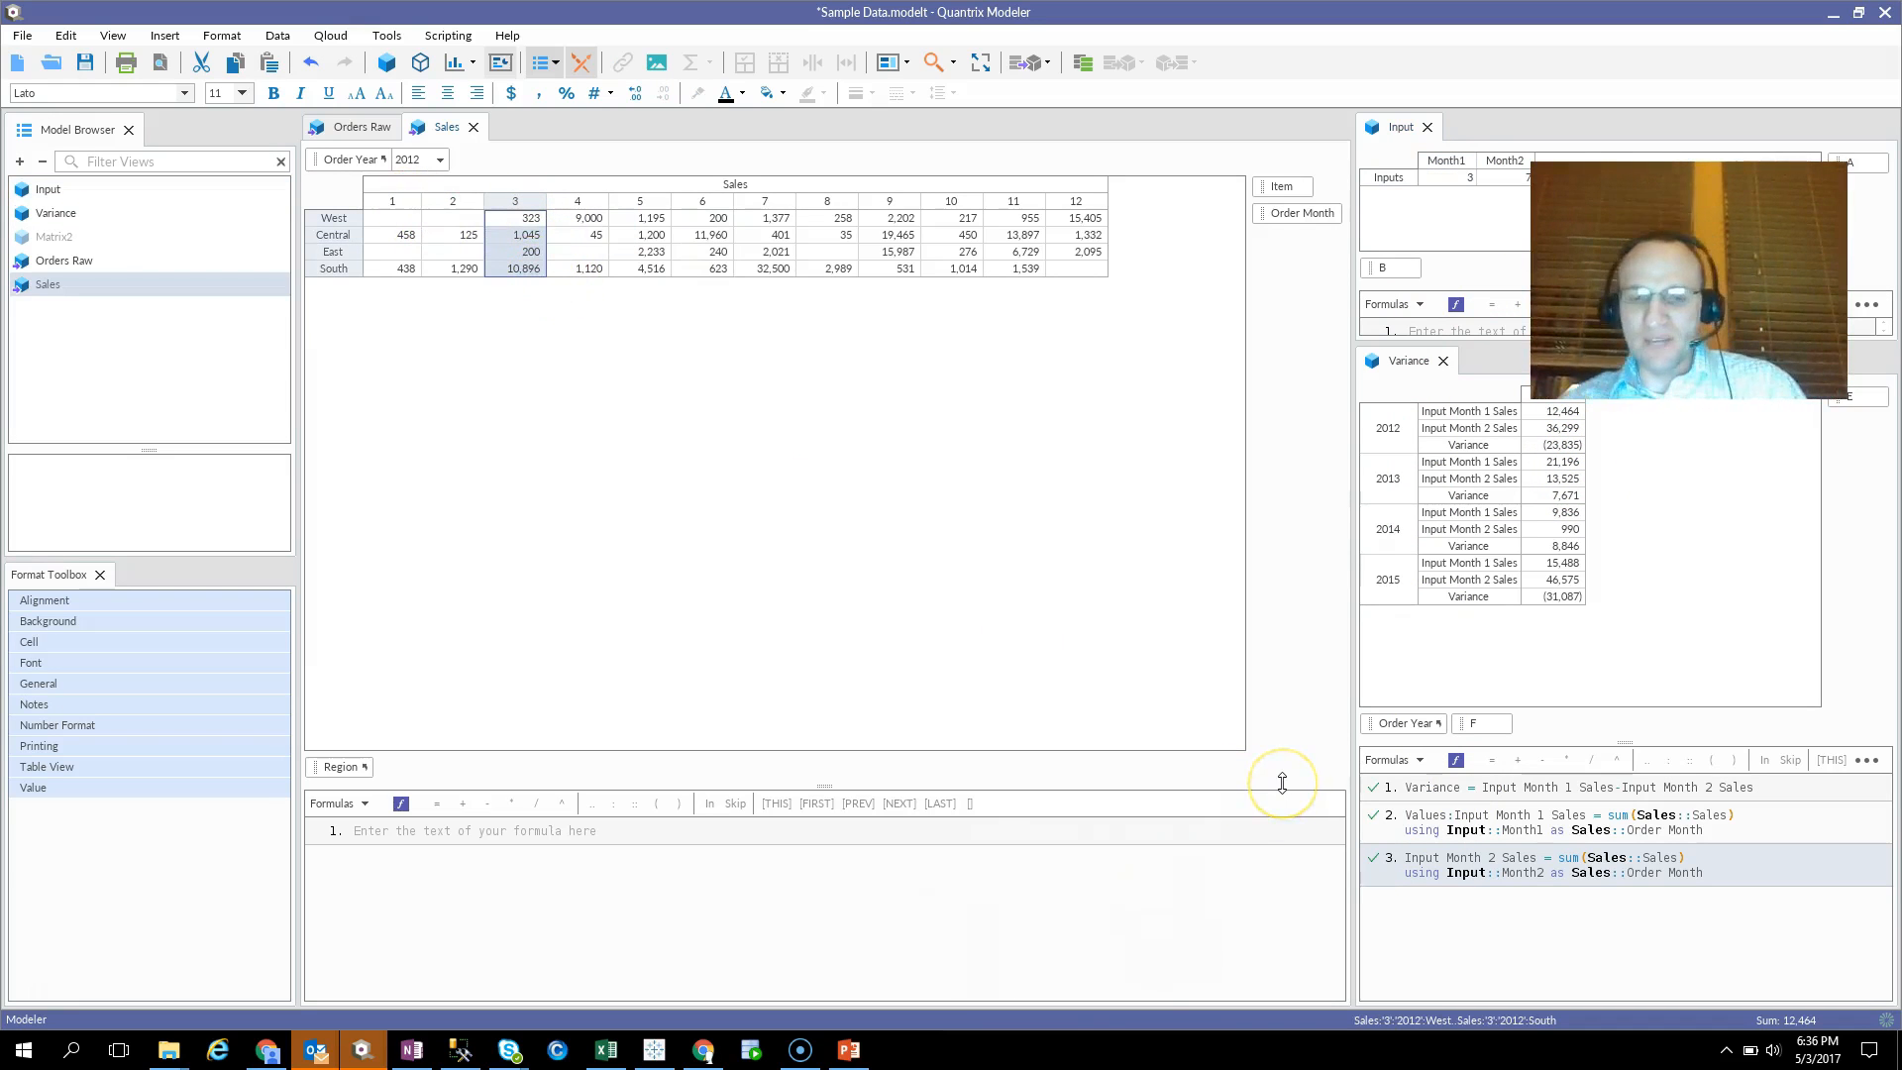